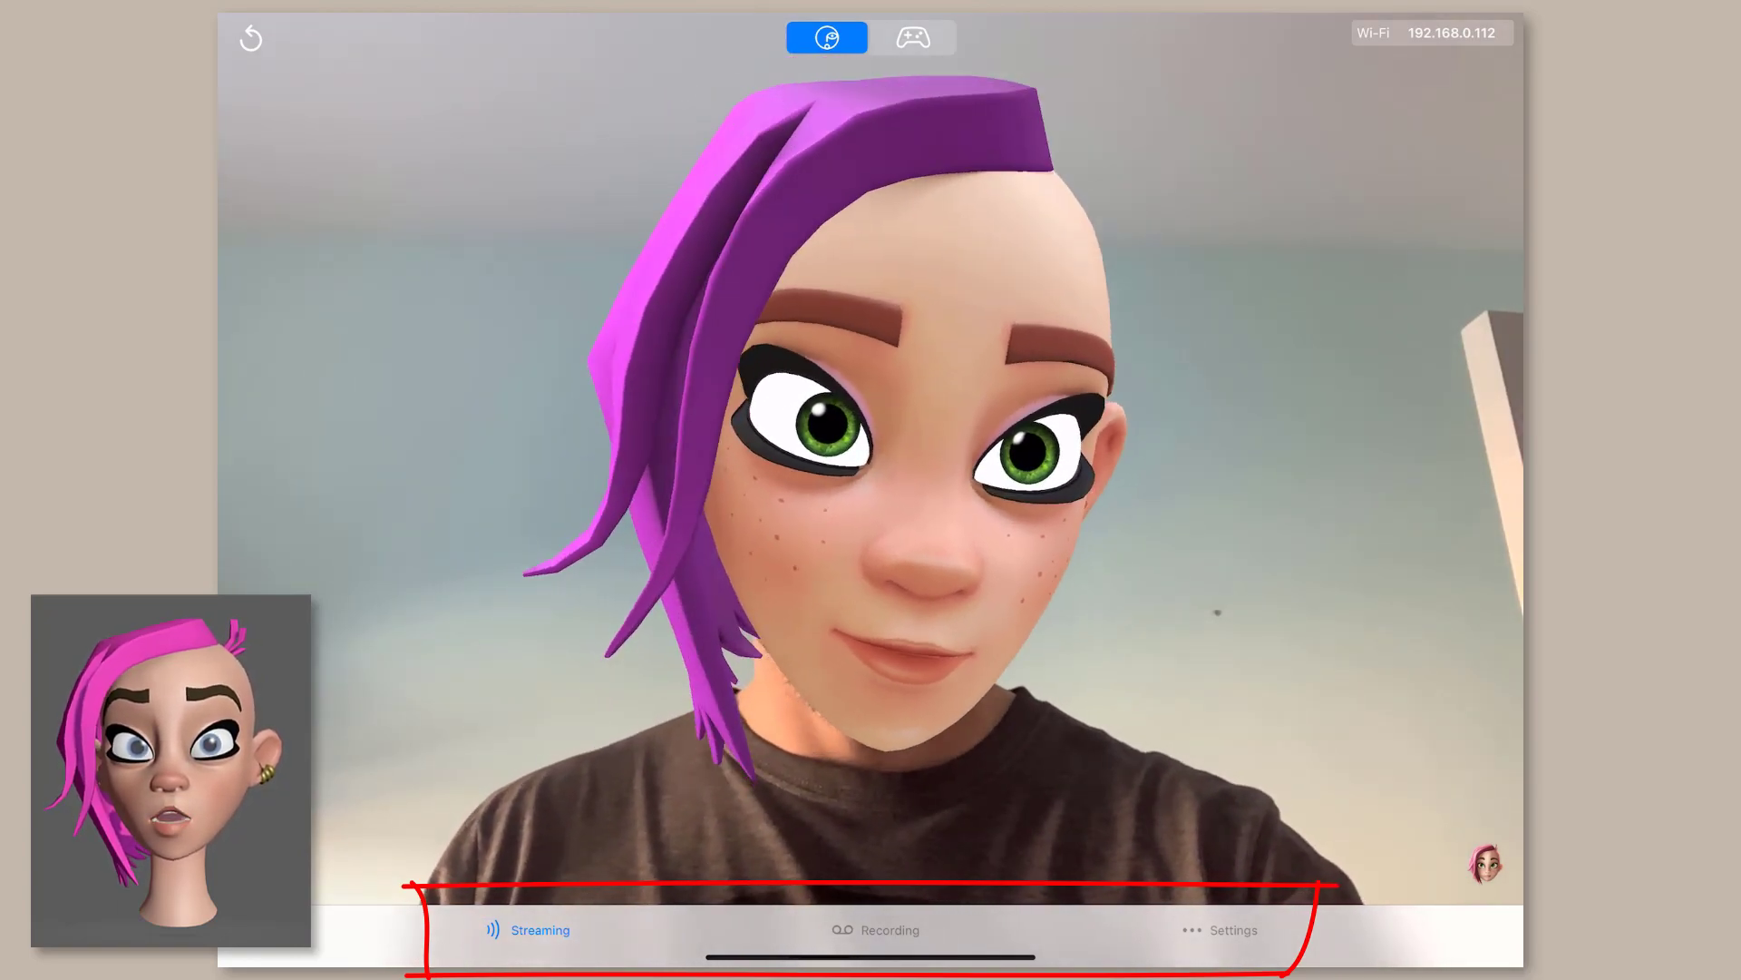
Step: In MocapX, switch to Recording mode, then bring up the controller pad view
{"action": "left_click", "coordinate": [875, 930]}
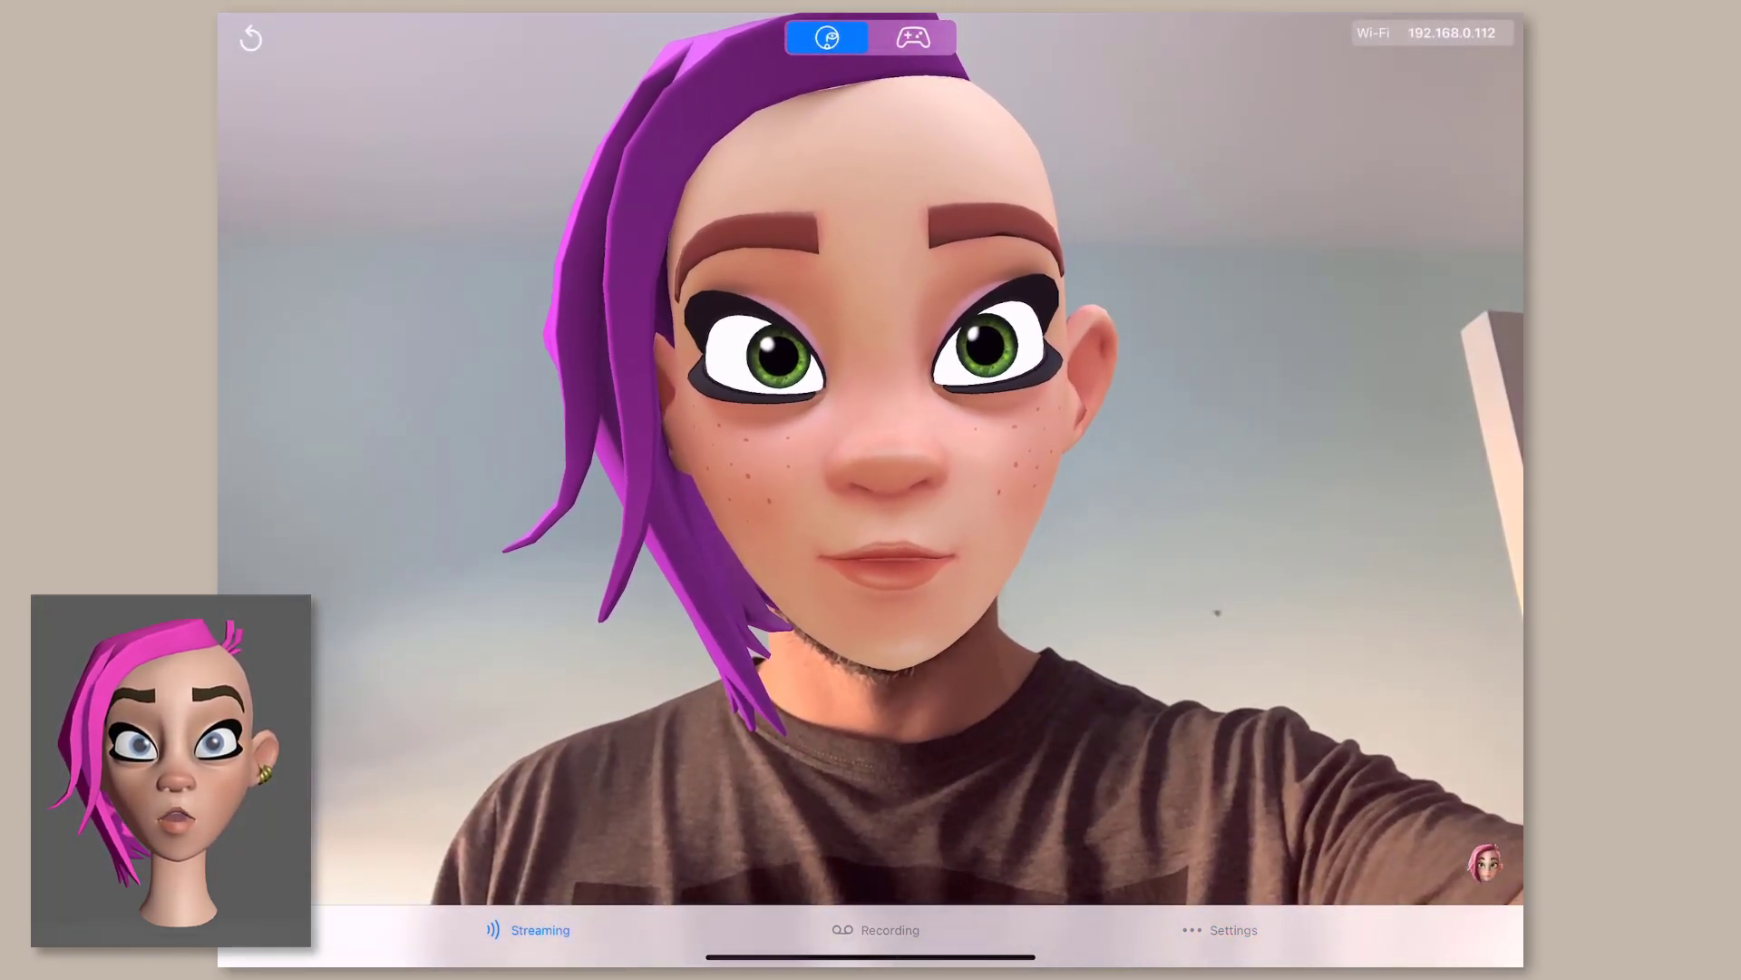
{"action": "left_click", "coordinate": [913, 37]}
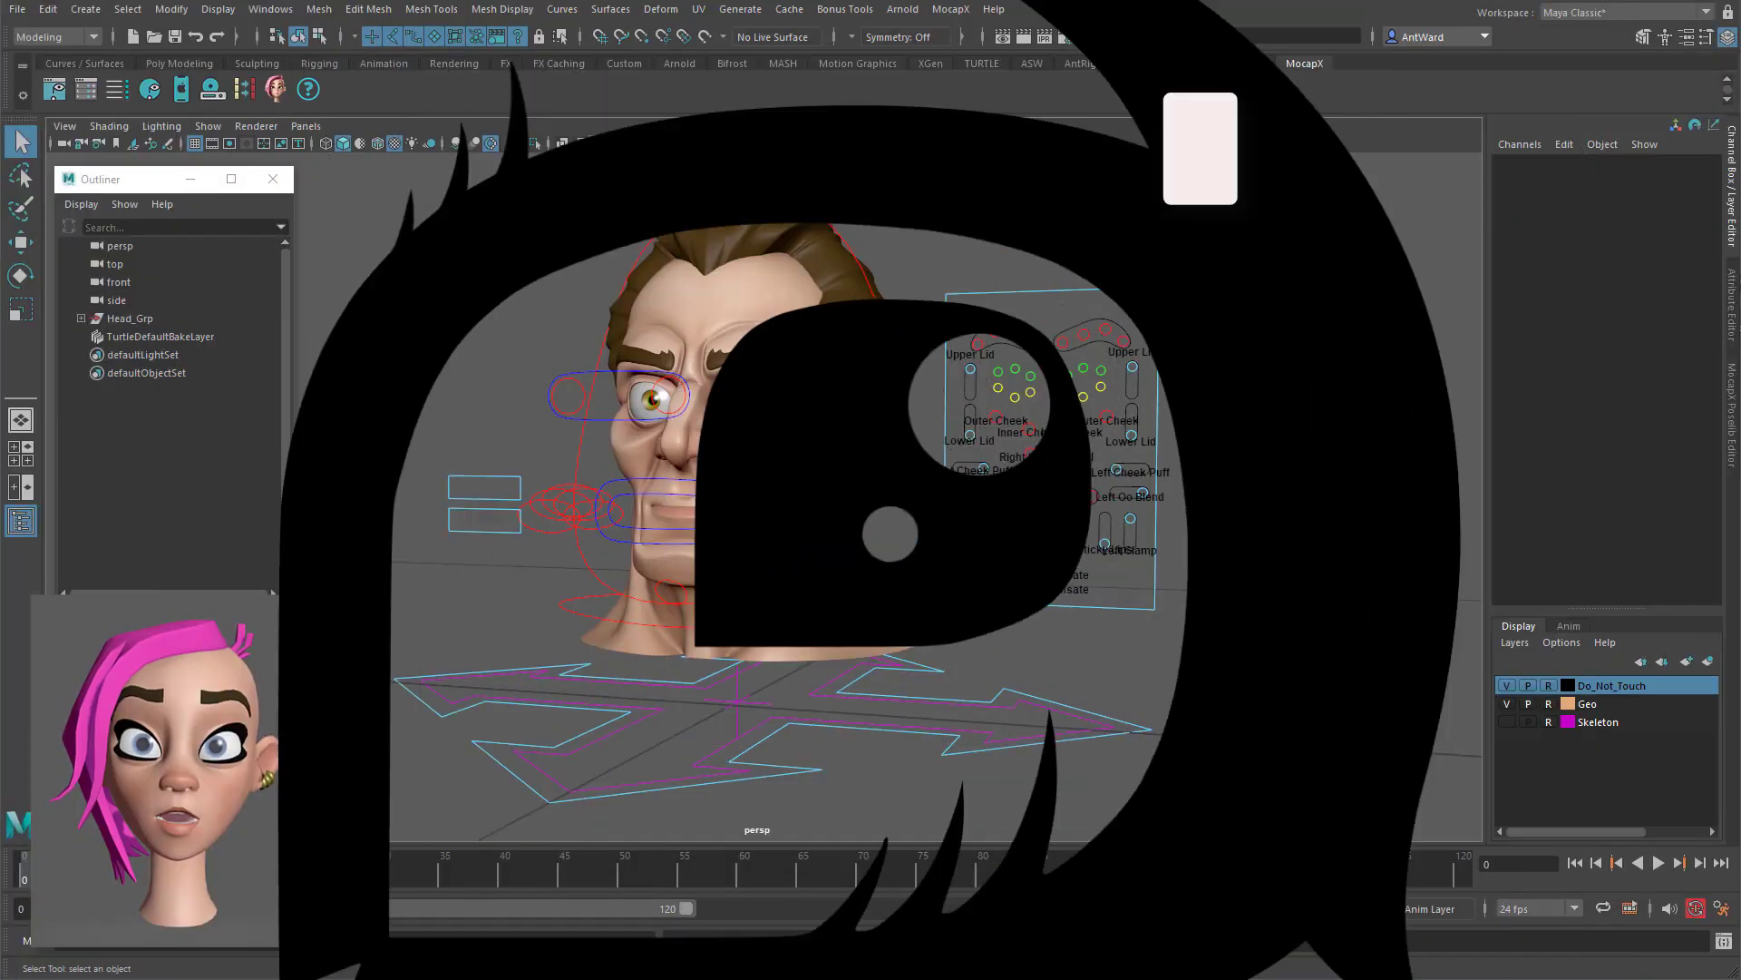
{"action": "left_click_drag", "start_coordinate": [811, 551], "coordinate": [934, 619], "text": "alt"}
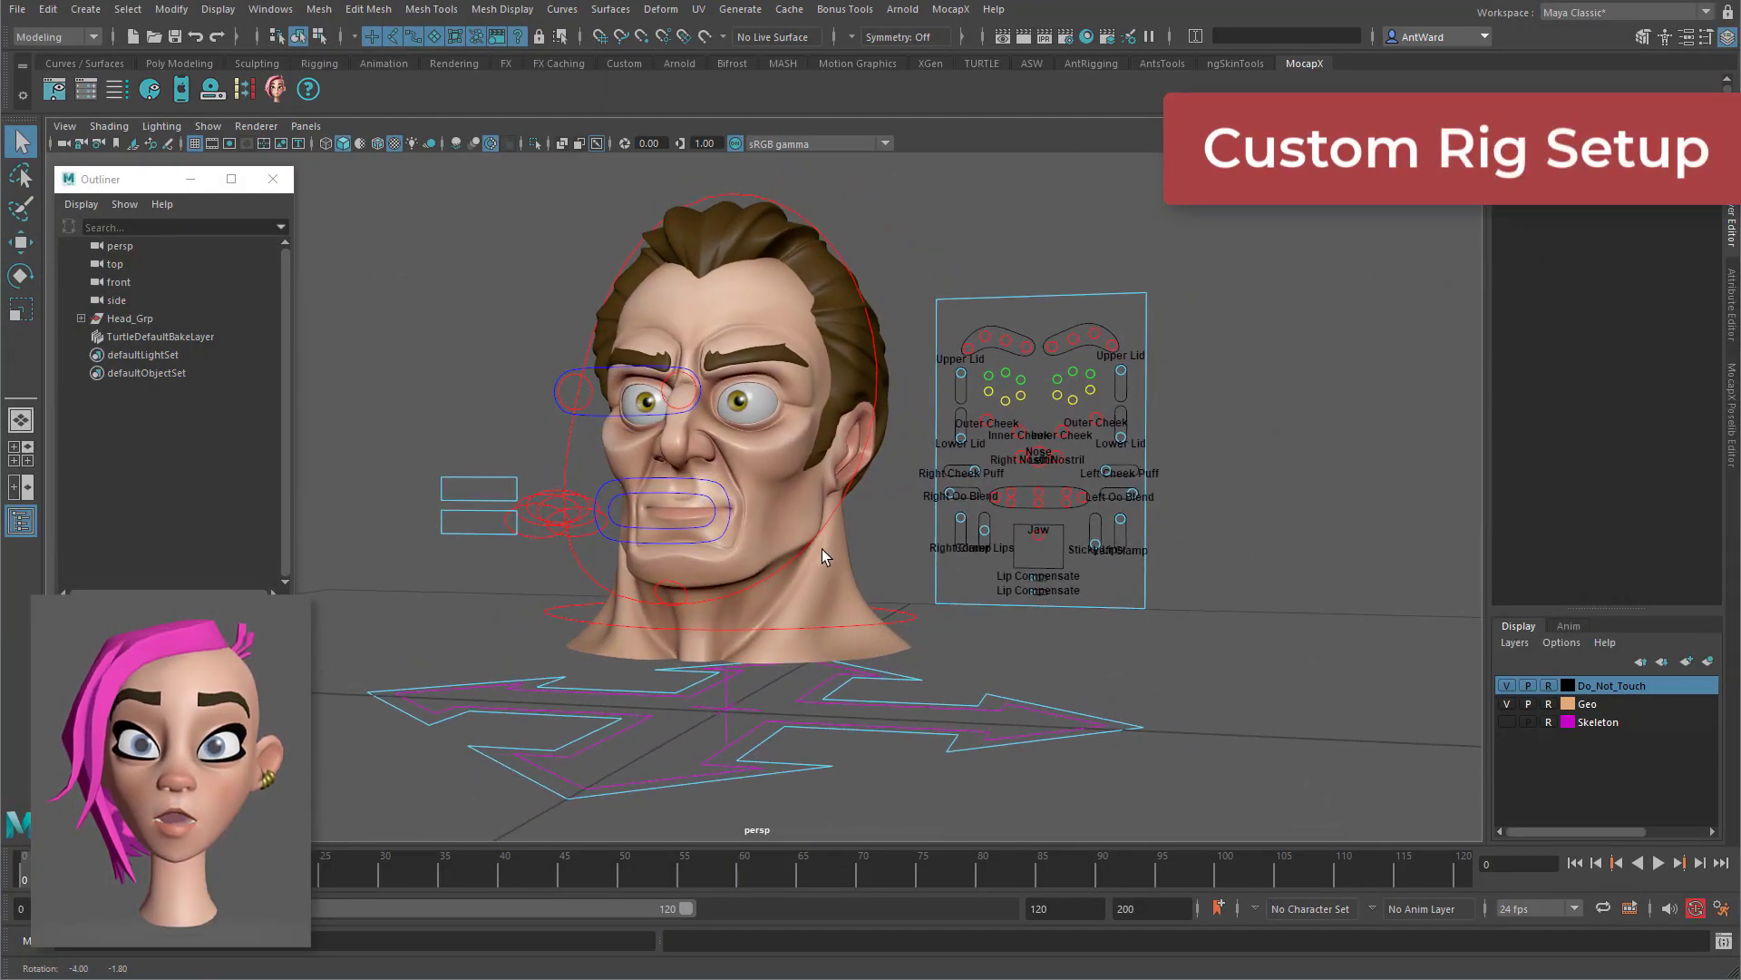
{"action": "scroll", "coordinate": [983, 537], "scroll_direction": "up", "scroll_amount": 5}
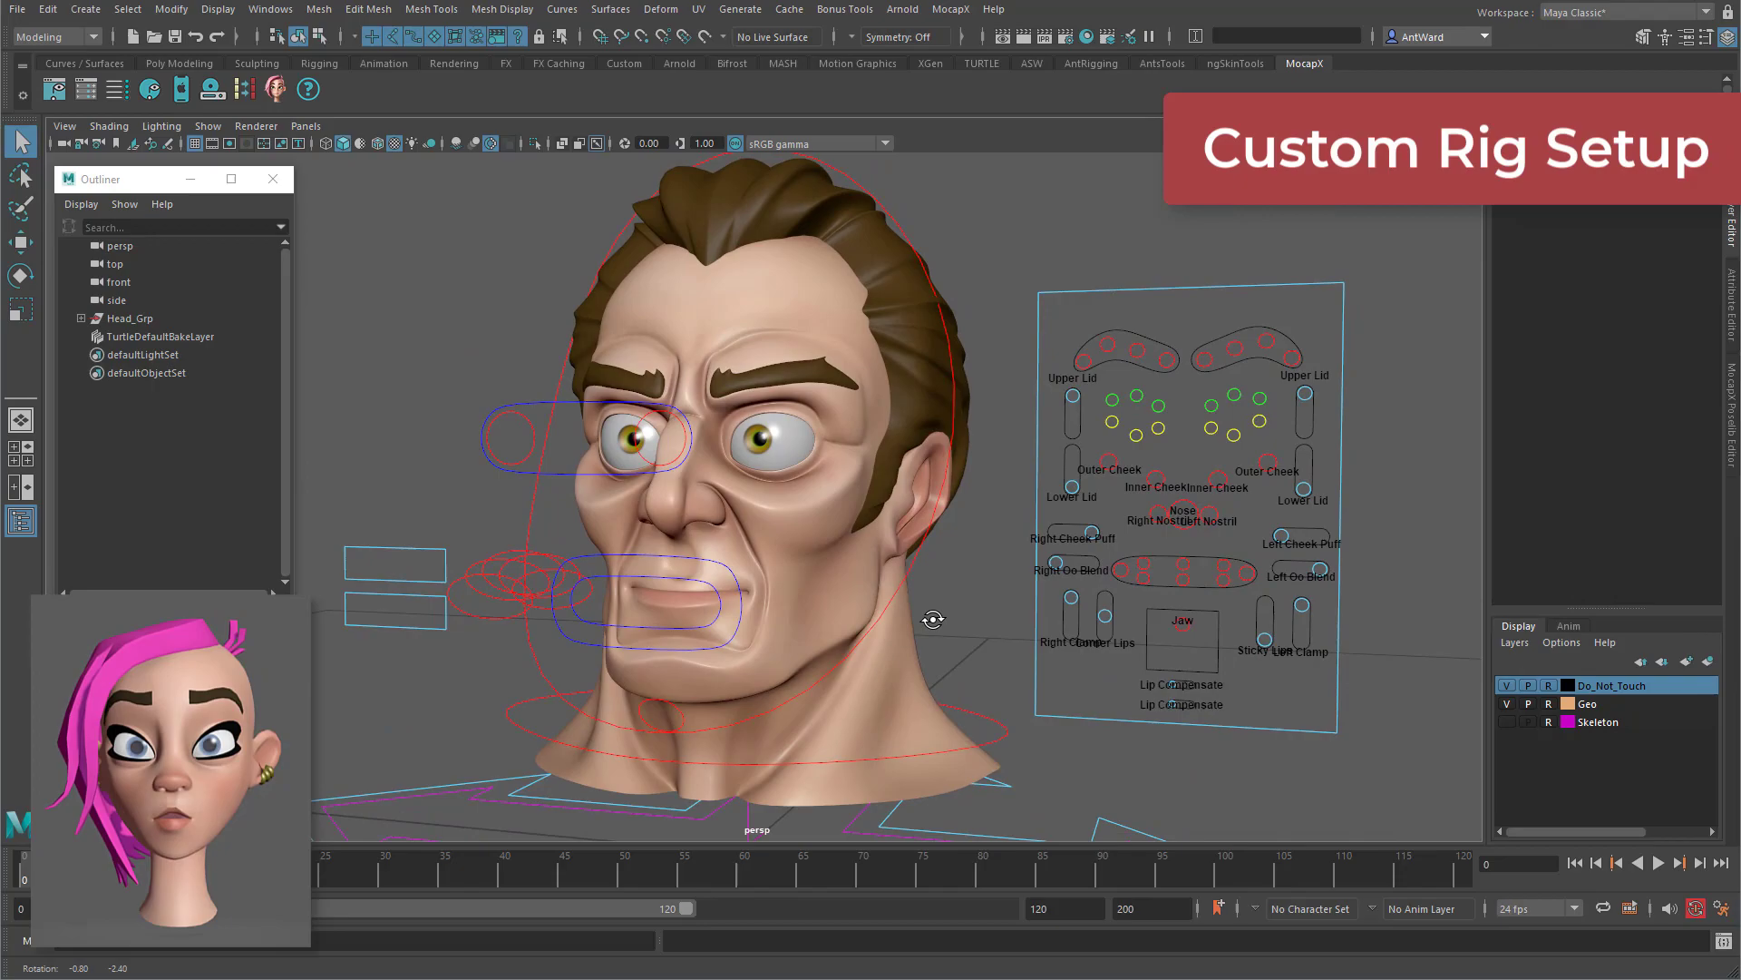
{"action": "left_click", "coordinate": [1167, 638]}
{"action": "key", "text": "w"}
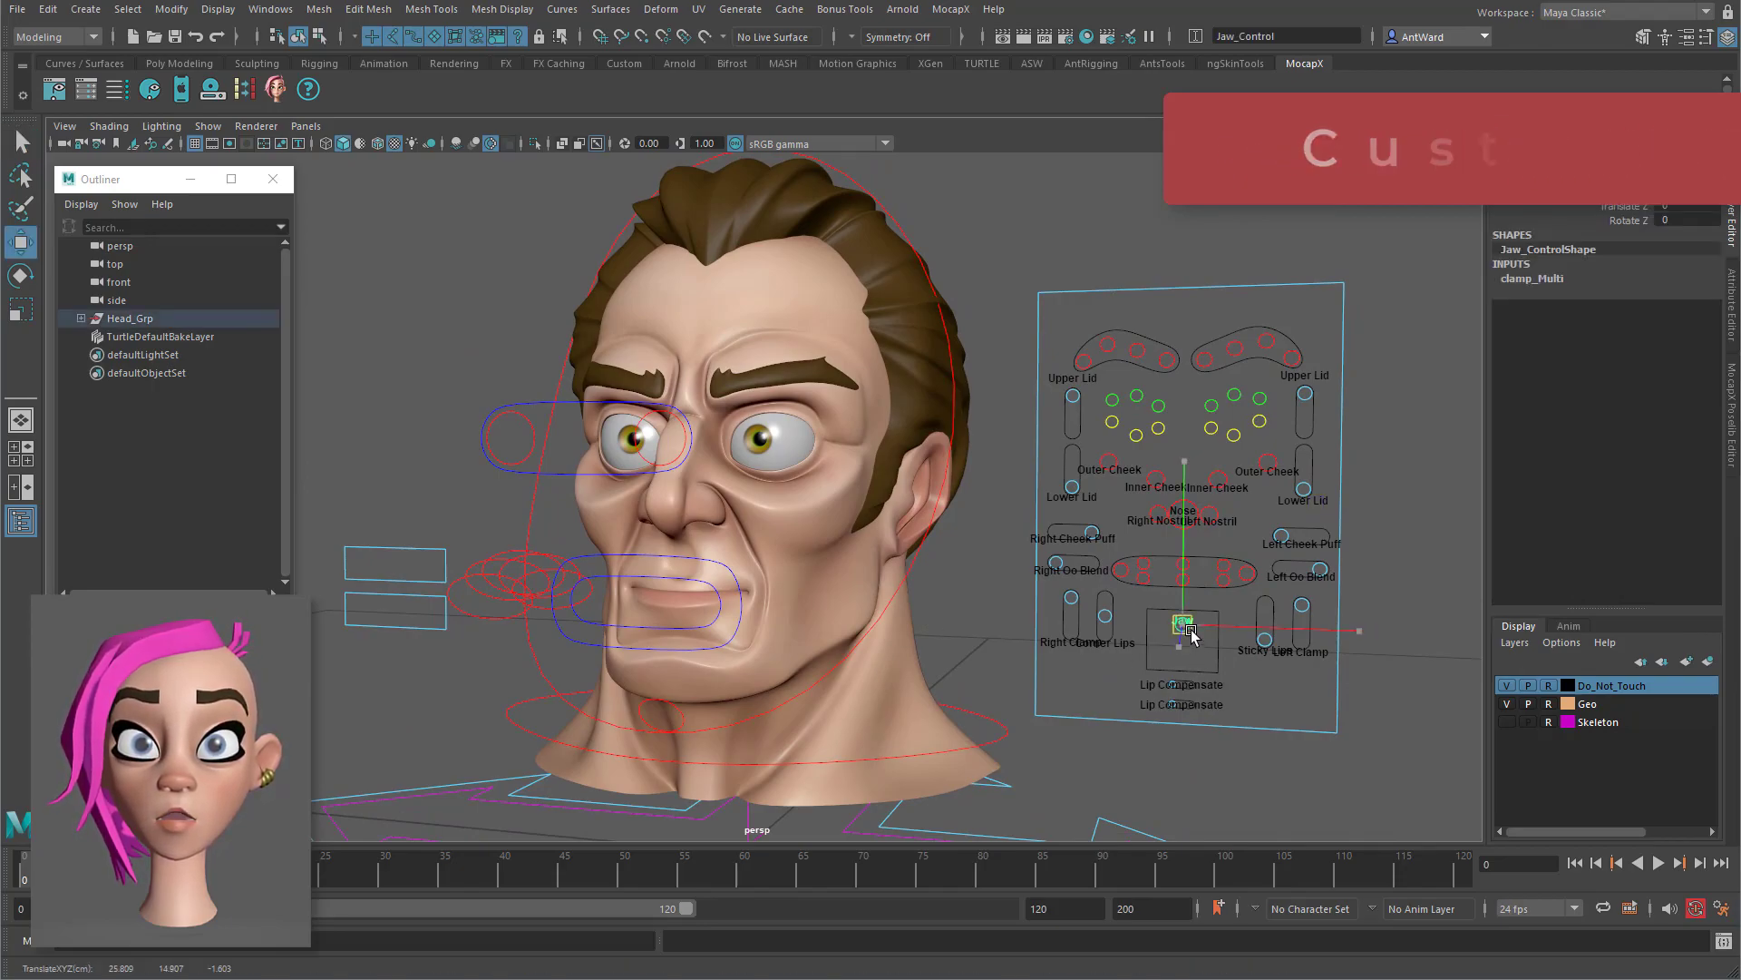
{"action": "mouse_move", "coordinate": [1188, 636]}
{"action": "left_mouse_down"}
{"action": "mouse_move", "coordinate": [1193, 657]}
{"action": "mouse_move", "coordinate": [1165, 626]}
{"action": "mouse_move", "coordinate": [1175, 641]}
{"action": "left_mouse_up"}
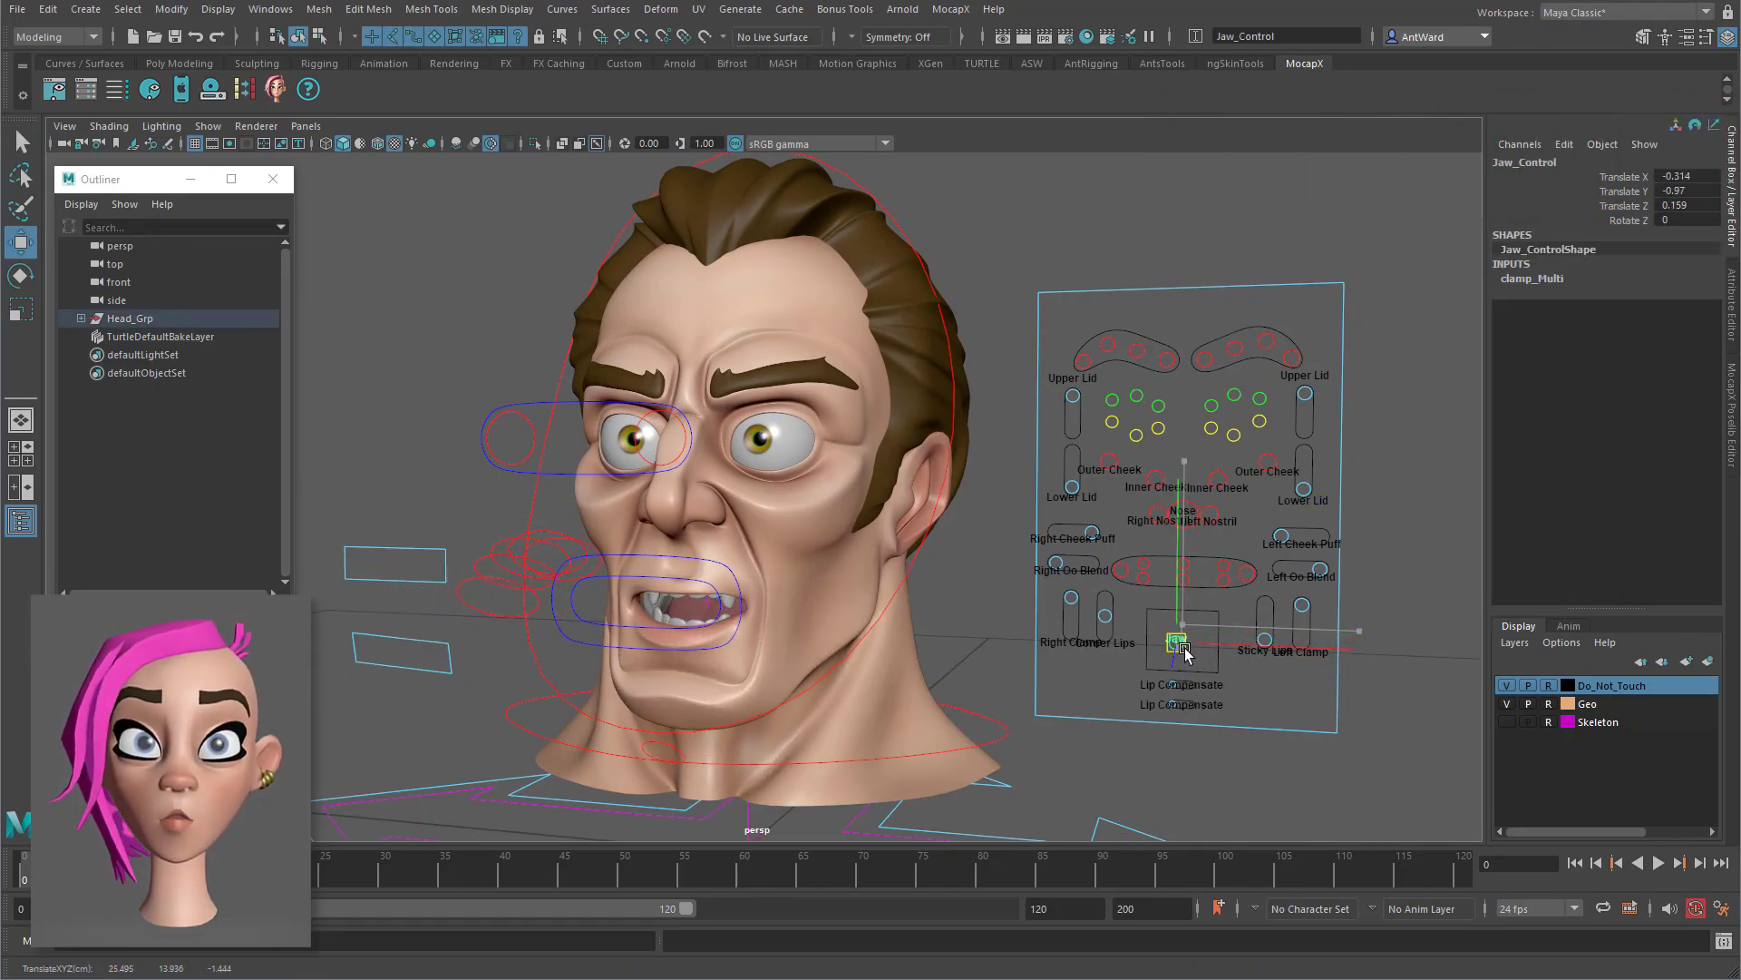
{"action": "key", "text": "ctrl+z"}
{"action": "left_click", "coordinate": [1247, 578]}
{"action": "mouse_move", "coordinate": [1247, 574]}
{"action": "left_mouse_down"}
{"action": "mouse_move", "coordinate": [1254, 546]}
{"action": "mouse_move", "coordinate": [1247, 603]}
{"action": "mouse_move", "coordinate": [1244, 556]}
{"action": "mouse_move", "coordinate": [1264, 534]}
{"action": "mouse_move", "coordinate": [1251, 571]}
{"action": "left_mouse_up"}
{"action": "key", "text": "ctrl+z"}
{"action": "left_click", "coordinate": [1303, 395]}
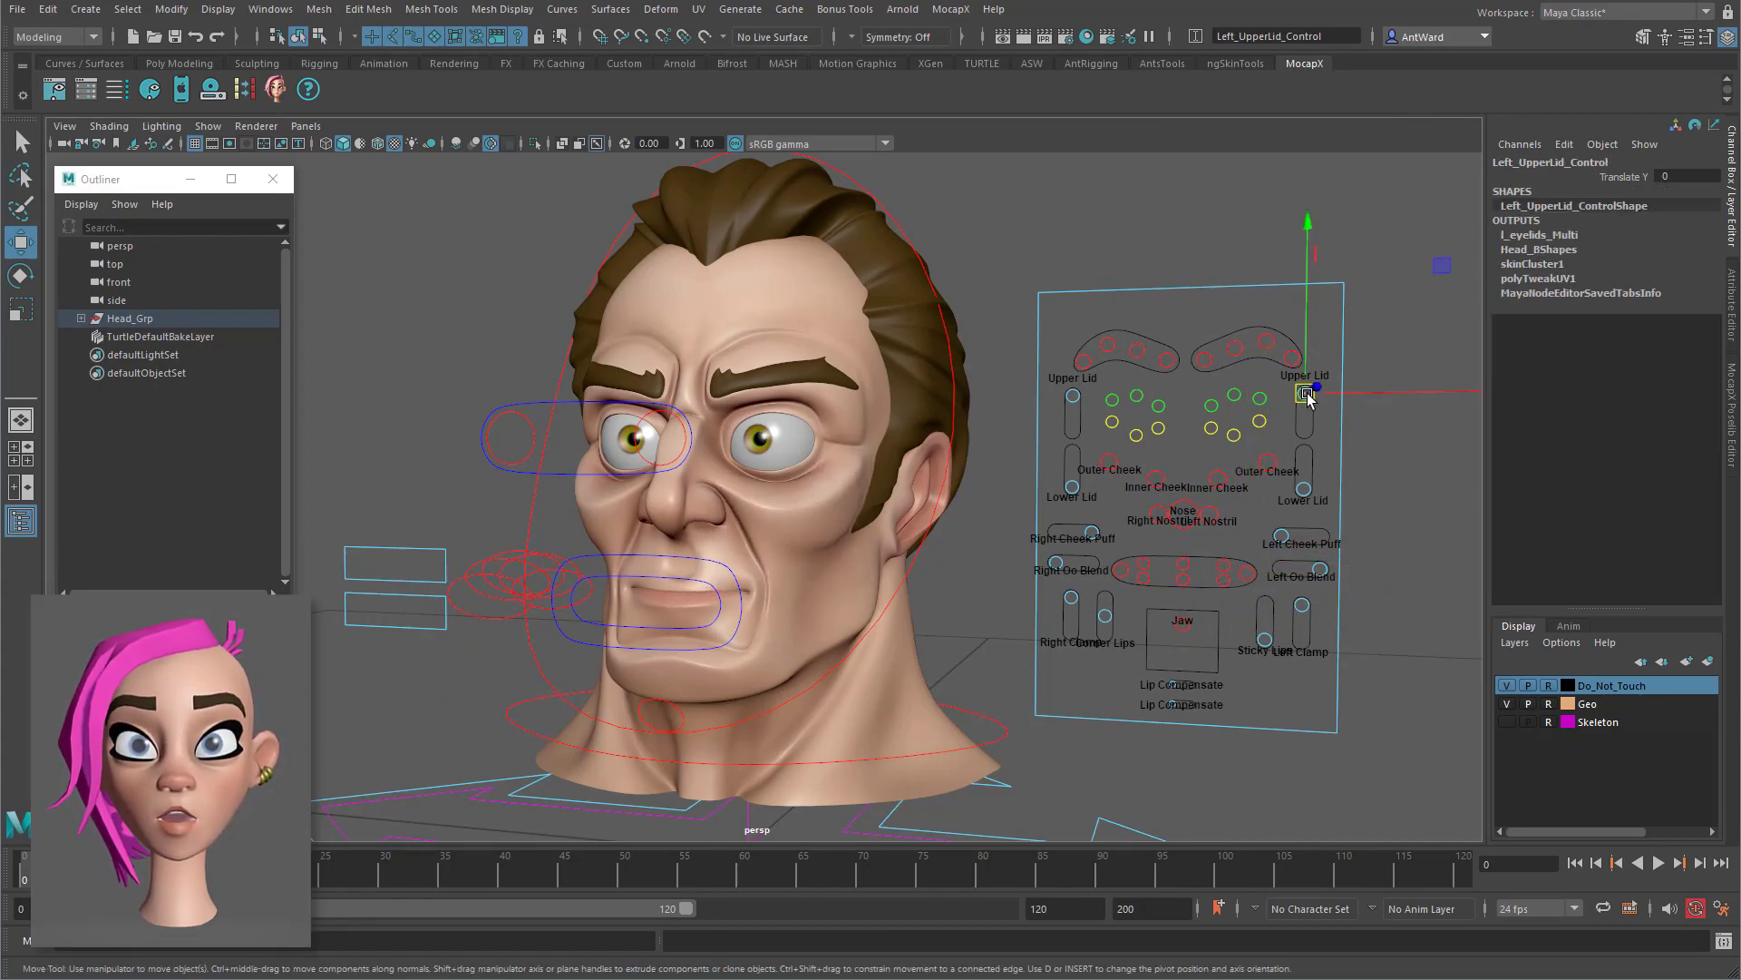
{"action": "left_click_drag", "start_coordinate": [1307, 335], "coordinate": [1313, 399]}
{"action": "key", "text": "ctrl+z"}
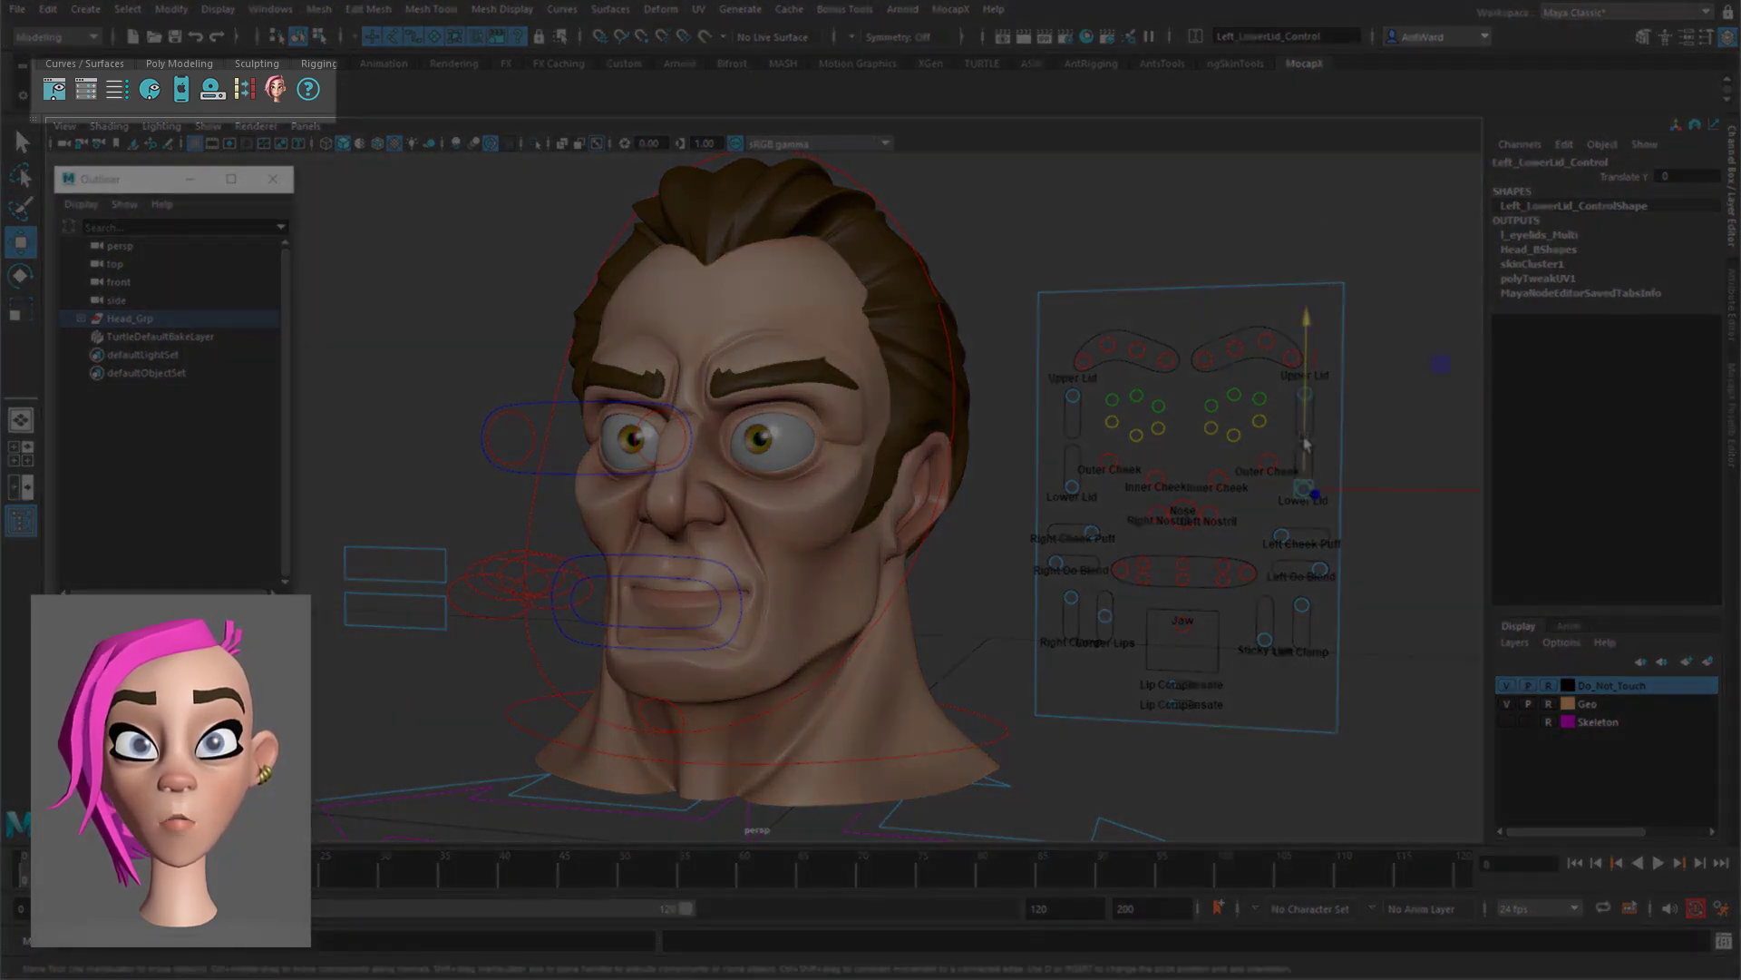
{"action": "left_click_drag", "start_coordinate": [1306, 442], "coordinate": [1306, 394]}
{"action": "key", "text": "ctrl+z"}
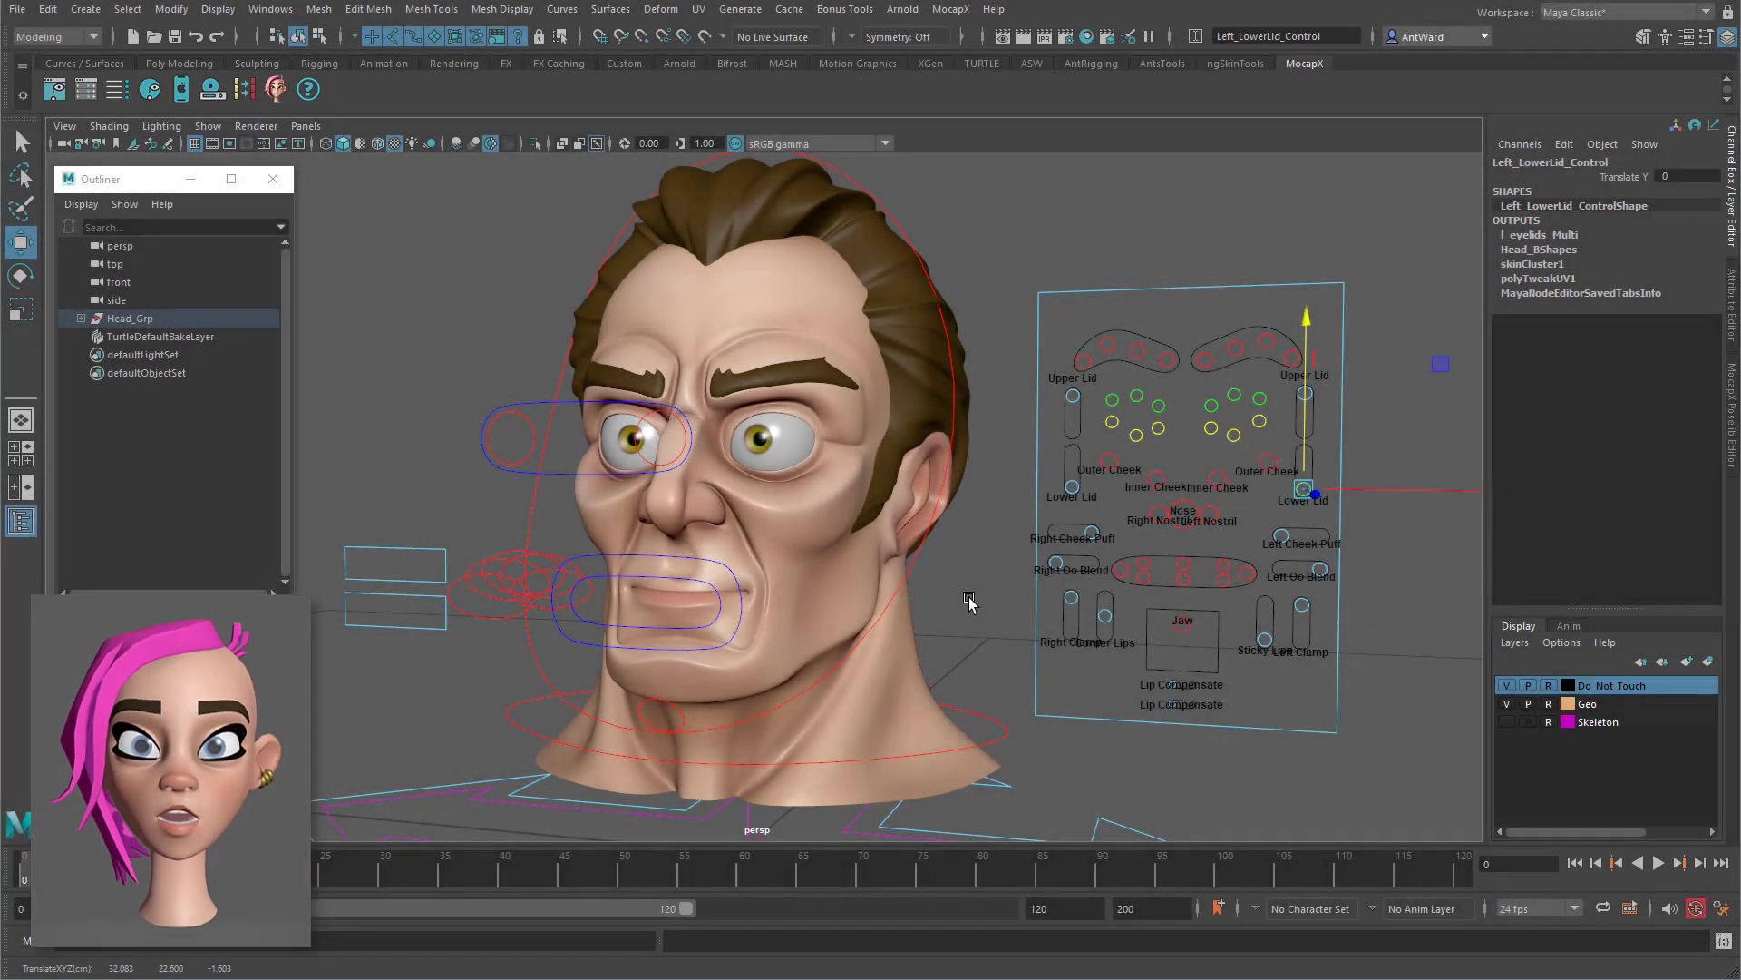
{"action": "left_click", "coordinate": [969, 600]}
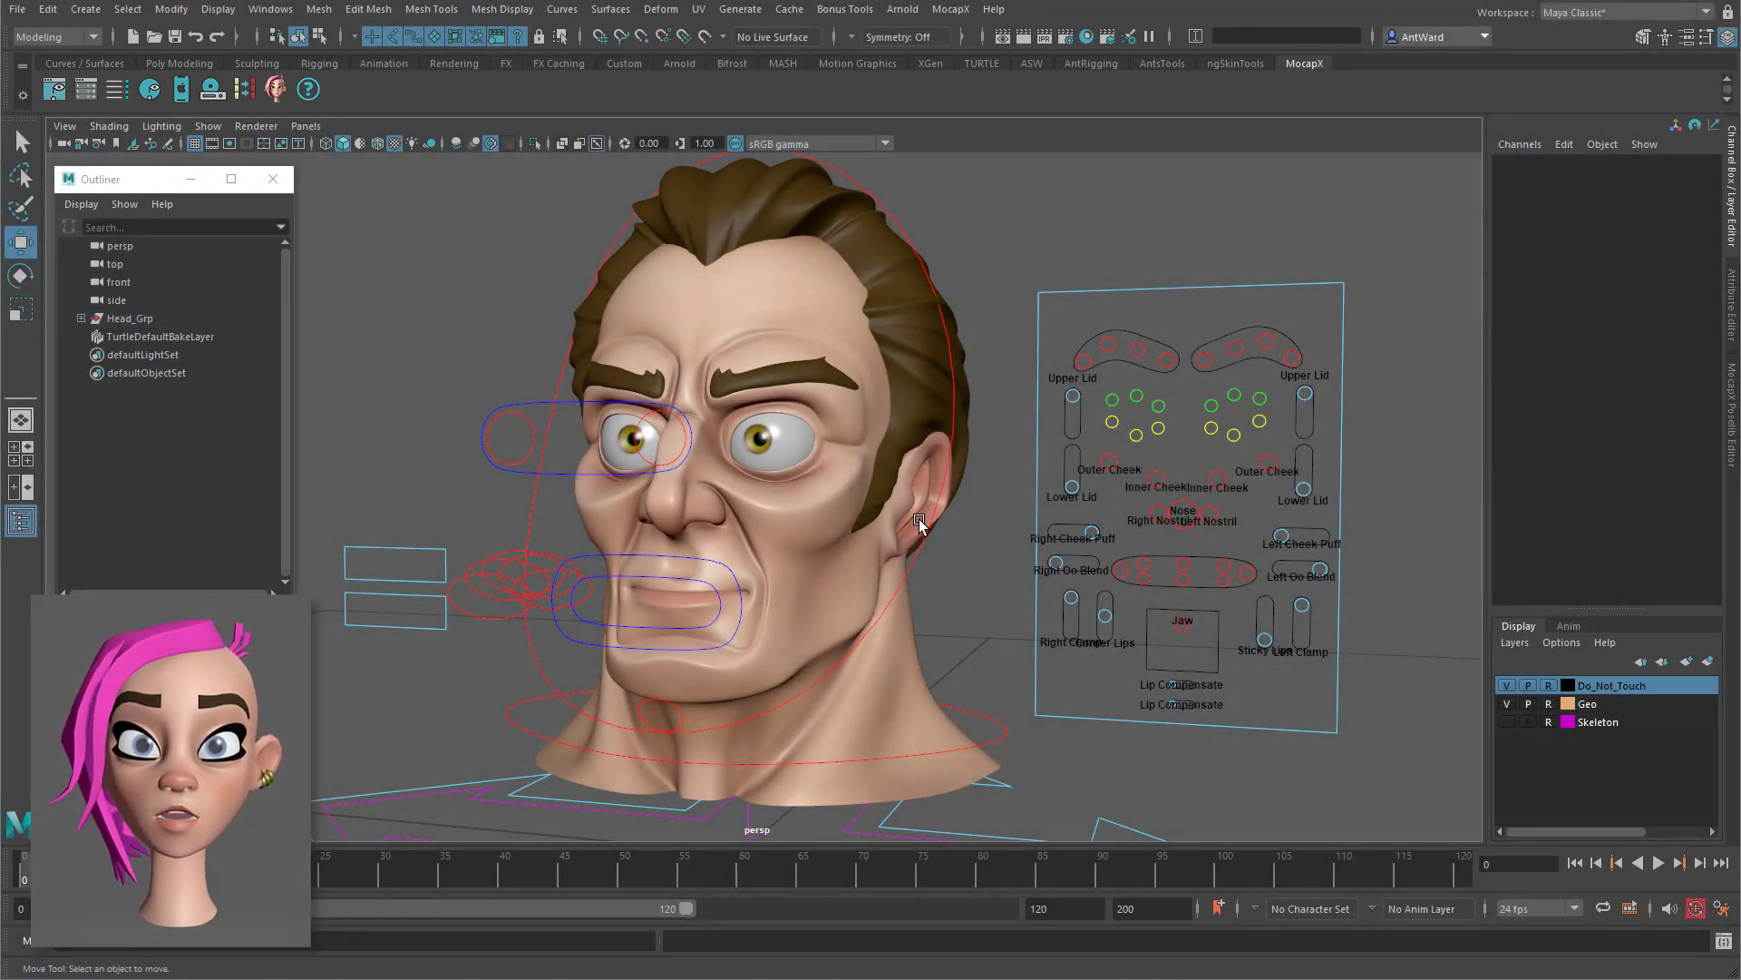
{"action": "left_click_drag", "start_coordinate": [932, 529], "coordinate": [1204, 668], "text": "alt"}
{"action": "left_click", "coordinate": [1105, 605], "text": "ctrl"}
{"action": "left_click_drag", "start_coordinate": [1106, 605], "coordinate": [616, 613], "text": "alt"}
{"action": "left_click", "coordinate": [600, 613]}
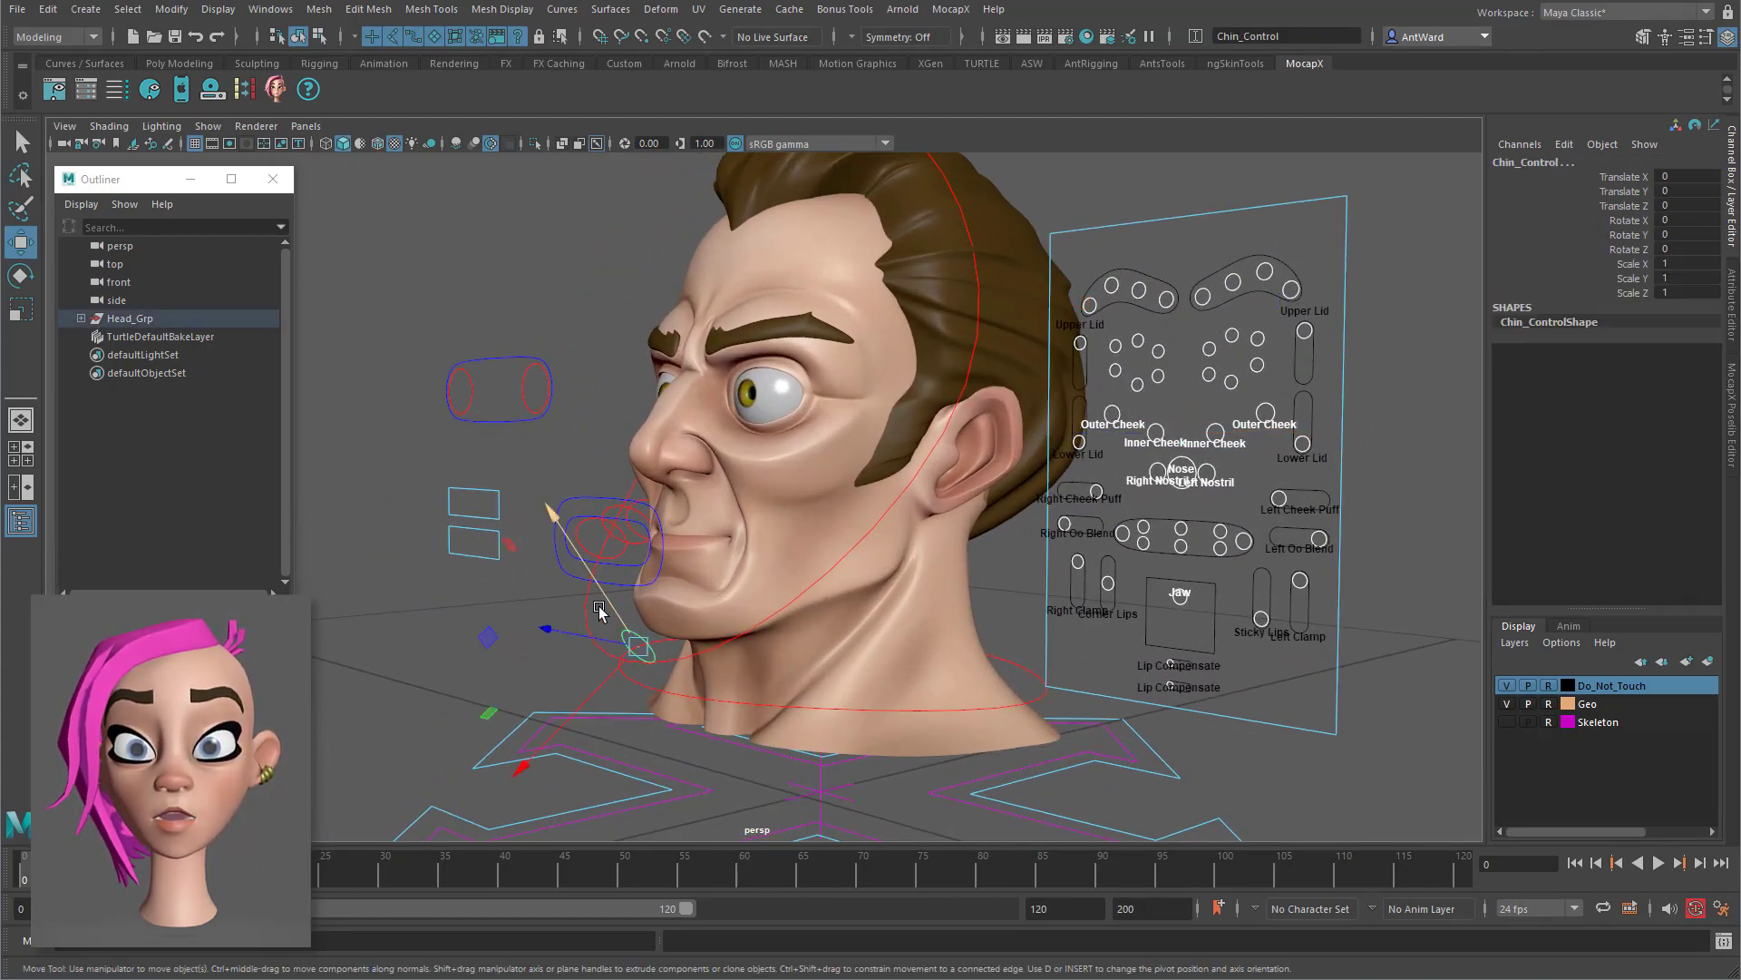
{"action": "left_click", "coordinate": [559, 564], "text": "shift"}
{"action": "left_click", "coordinate": [452, 503], "text": "shift"}
{"action": "left_click", "coordinate": [451, 544], "text": "shift"}
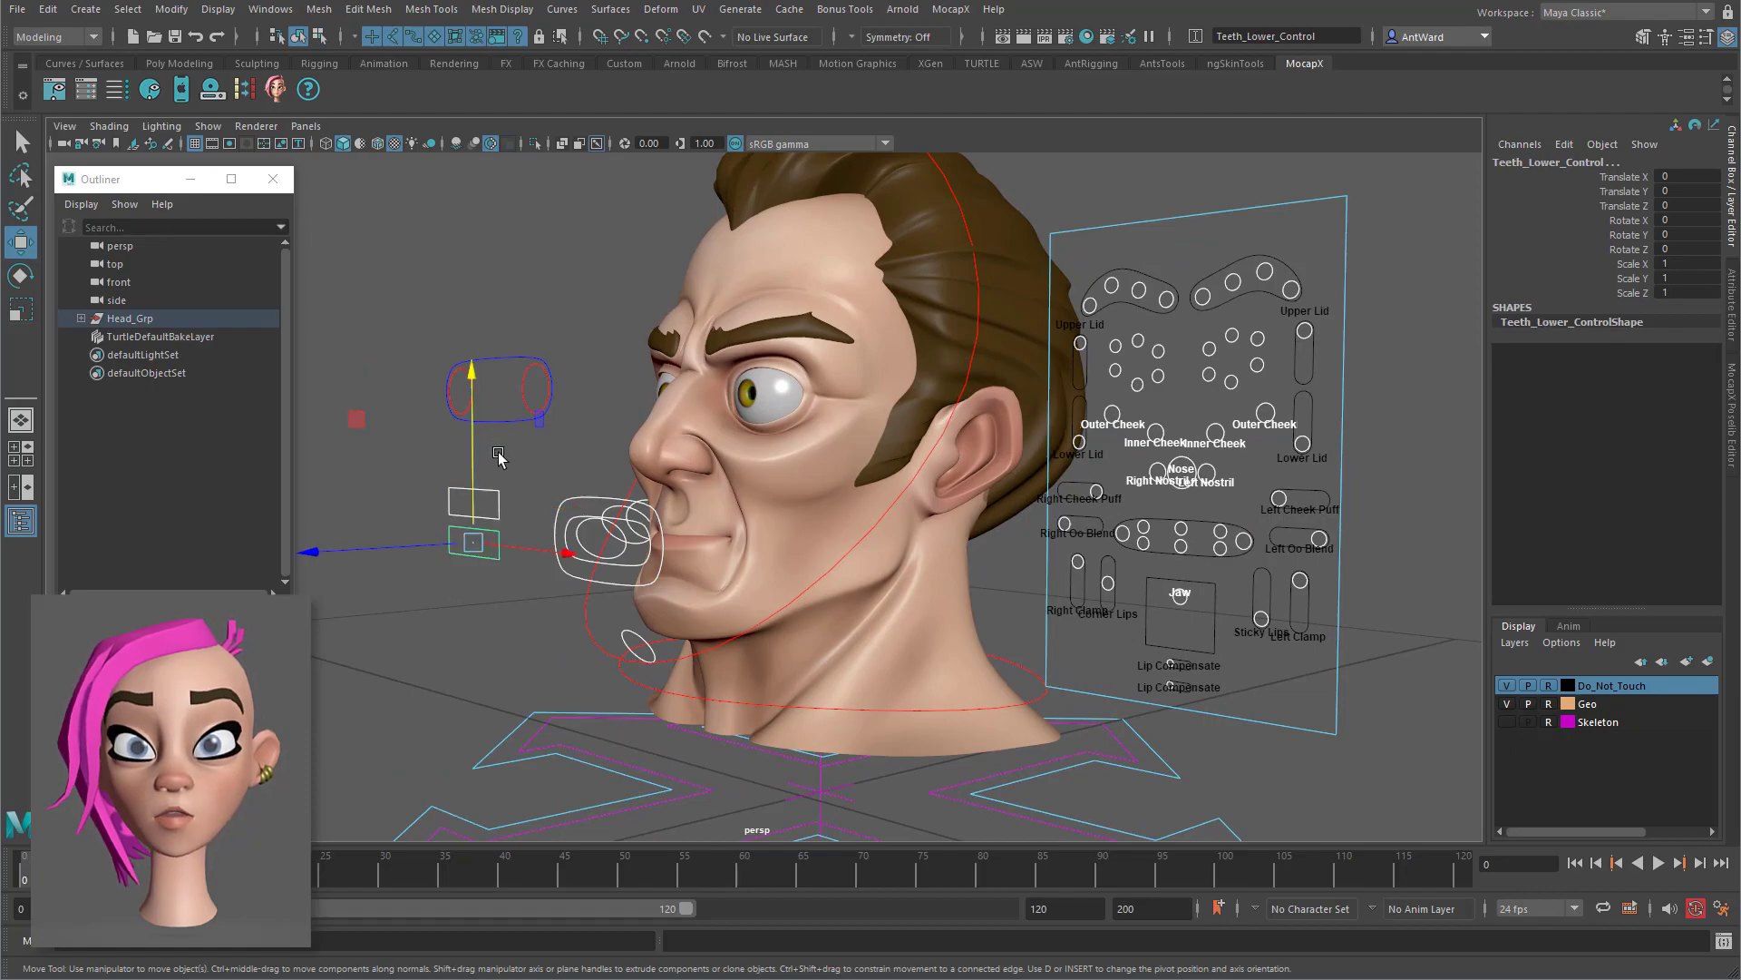
{"action": "left_click", "coordinate": [464, 407], "text": "shift"}
{"action": "left_click", "coordinate": [464, 407]}
{"action": "left_click_drag", "start_coordinate": [464, 407], "coordinate": [723, 427], "text": "alt"}
{"action": "left_click", "coordinate": [747, 491]}
{"action": "left_click_drag", "start_coordinate": [1228, 678], "coordinate": [916, 519], "text": "alt"}
{"action": "mouse_move", "coordinate": [916, 518]}
{"action": "middle_mouse_down", "text": "alt"}
{"action": "mouse_move", "coordinate": [1004, 514]}
{"action": "mouse_move", "coordinate": [934, 501]}
{"action": "middle_mouse_up", "text": "alt"}
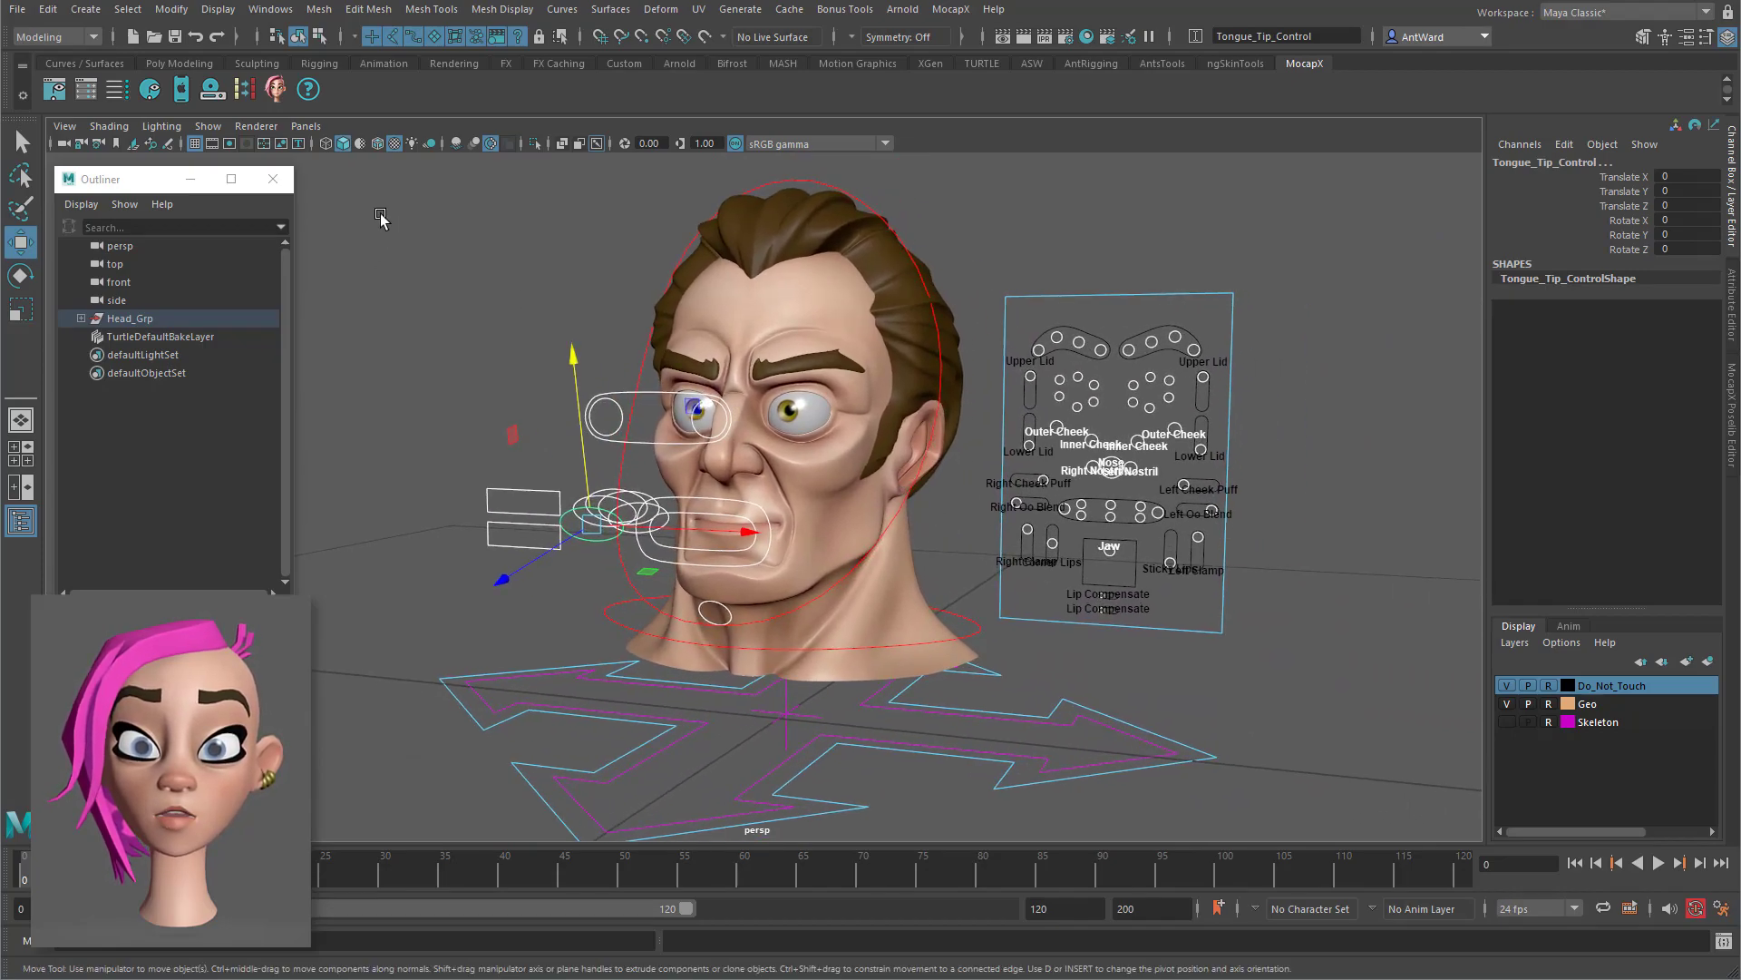
Step: Create and select an AttributeCollection node, then dock the Poselib Editor panel beside the viewport
{"action": "left_click", "coordinate": [115, 91]}
{"action": "left_click", "coordinate": [147, 390]}
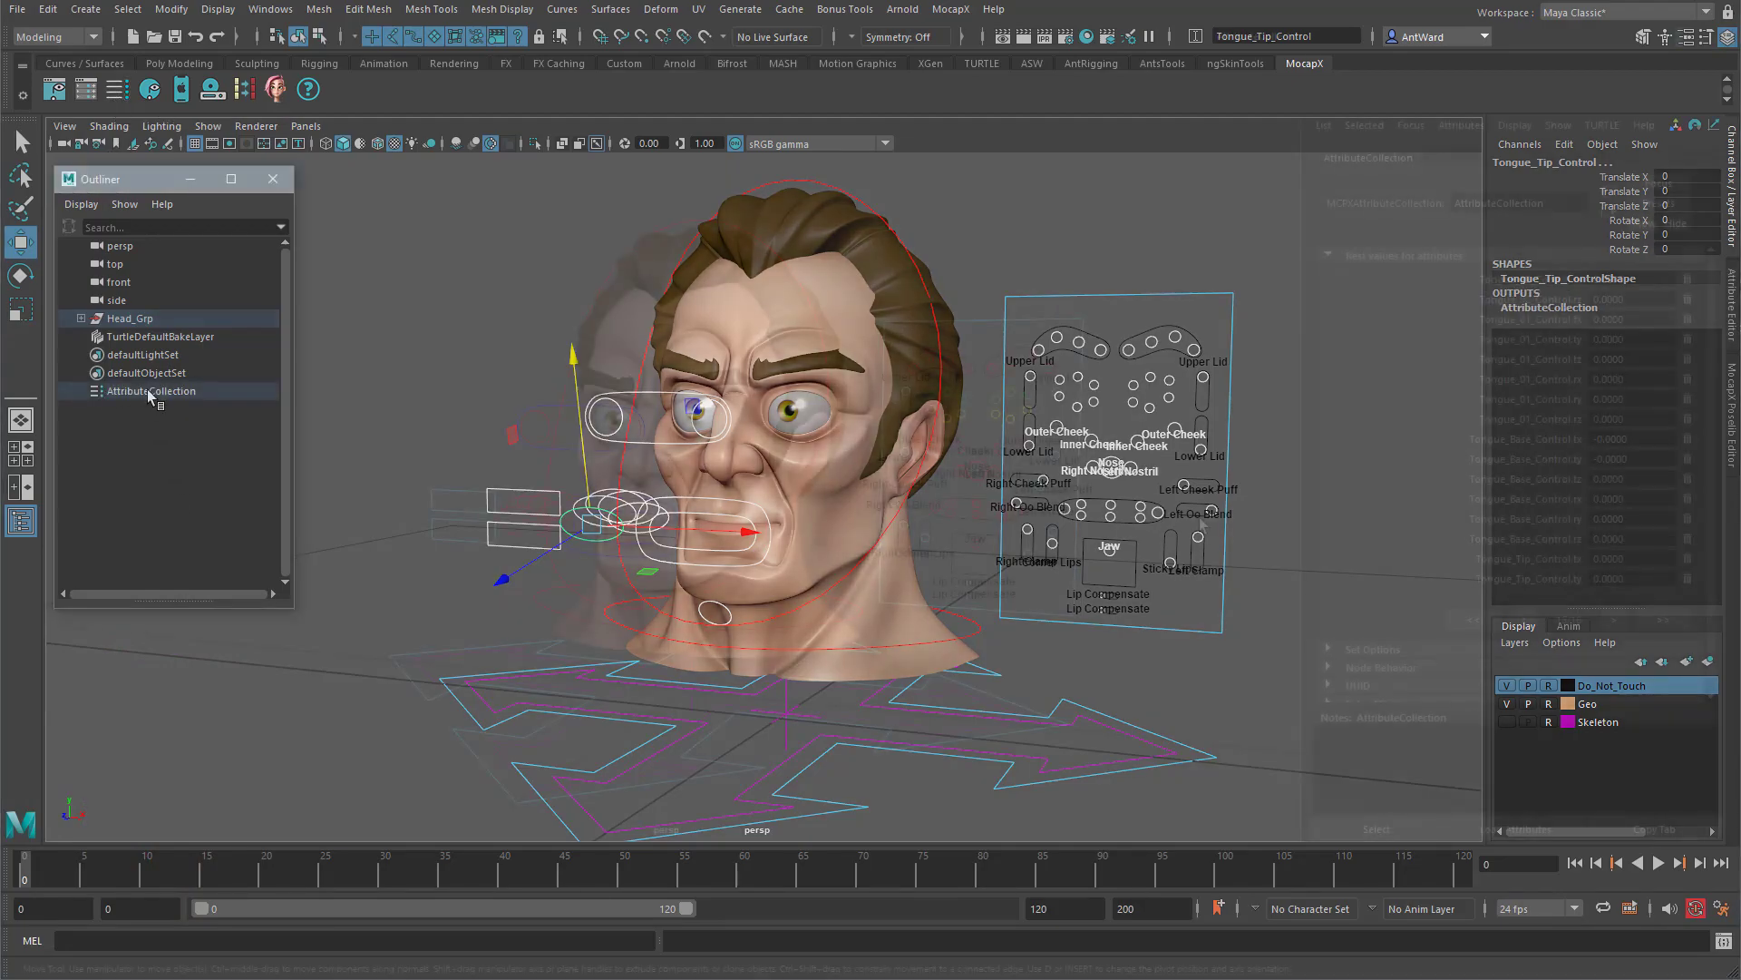
{"action": "left_click", "coordinate": [1732, 403]}
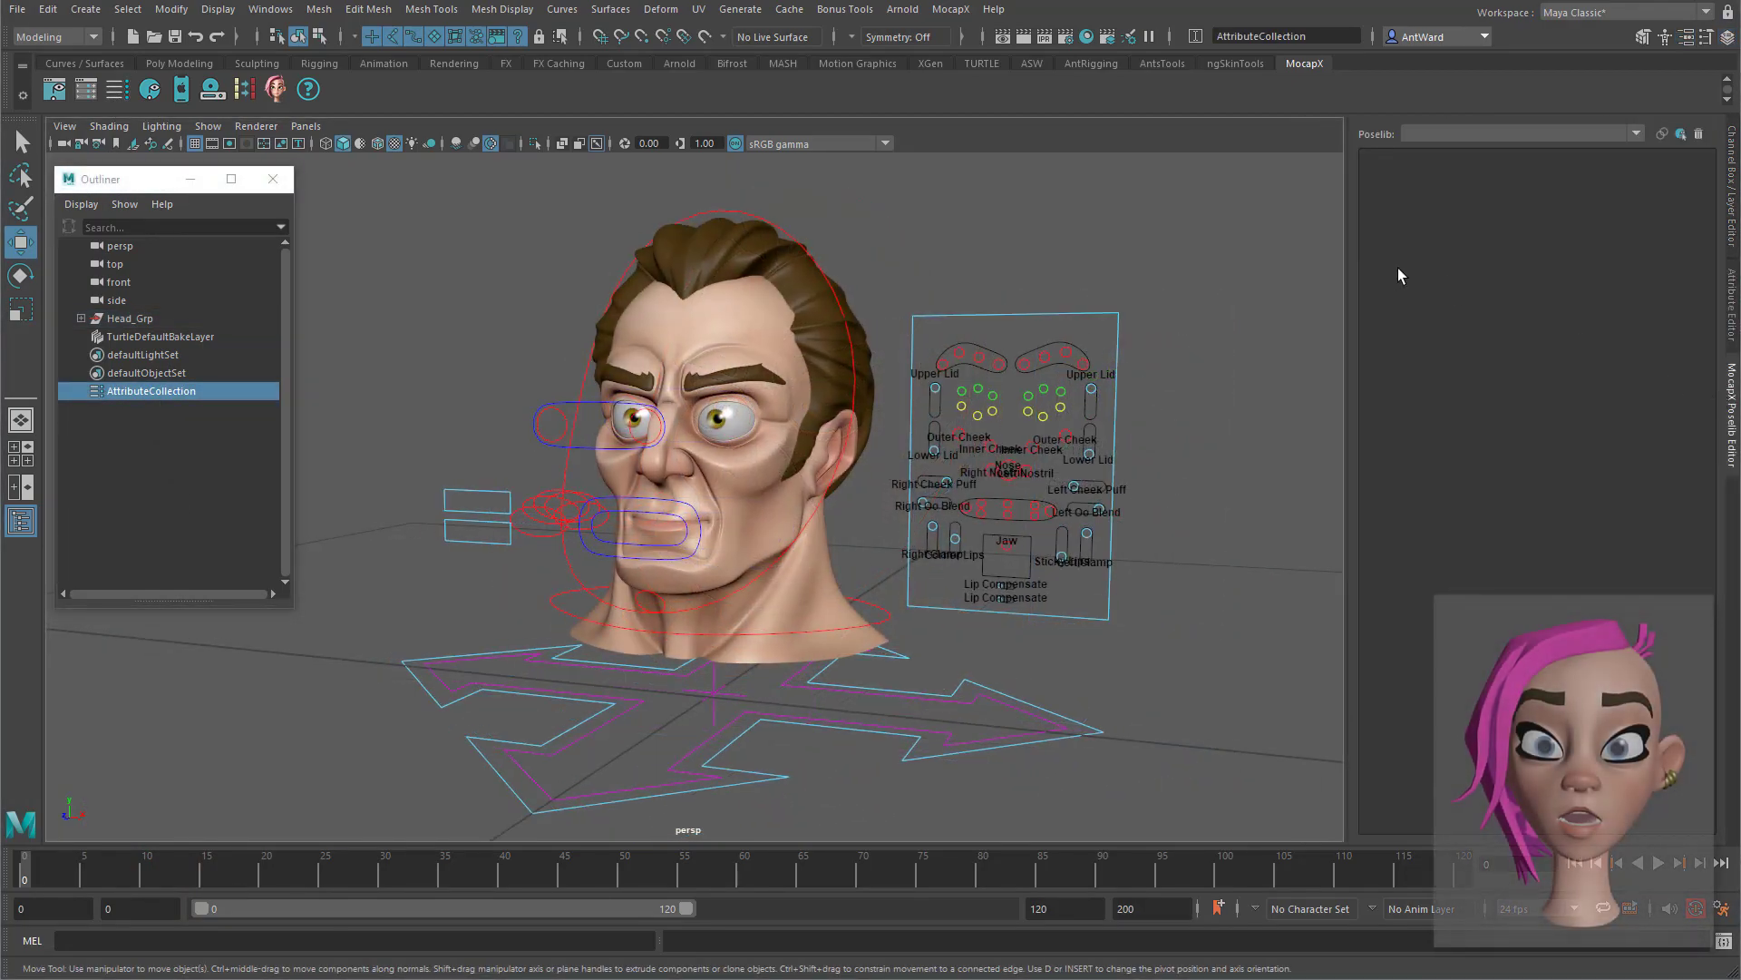
{"action": "left_click_drag", "start_coordinate": [1349, 291], "coordinate": [1445, 289]}
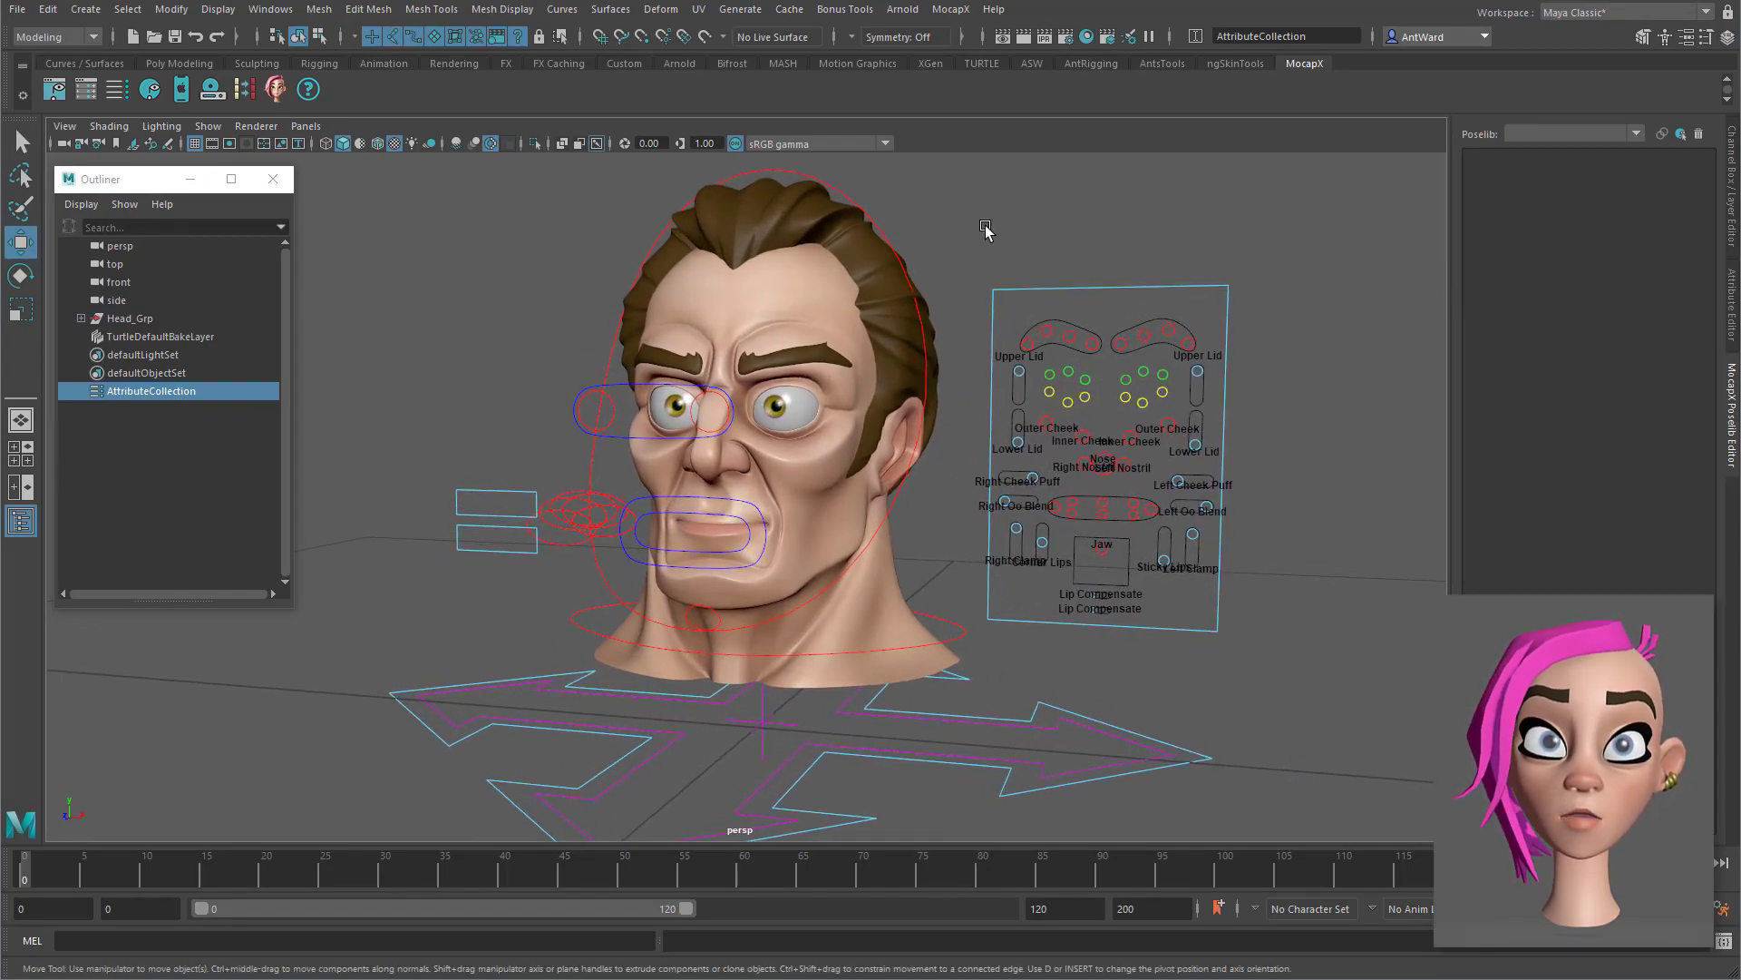
{"action": "left_click", "coordinate": [447, 282]}
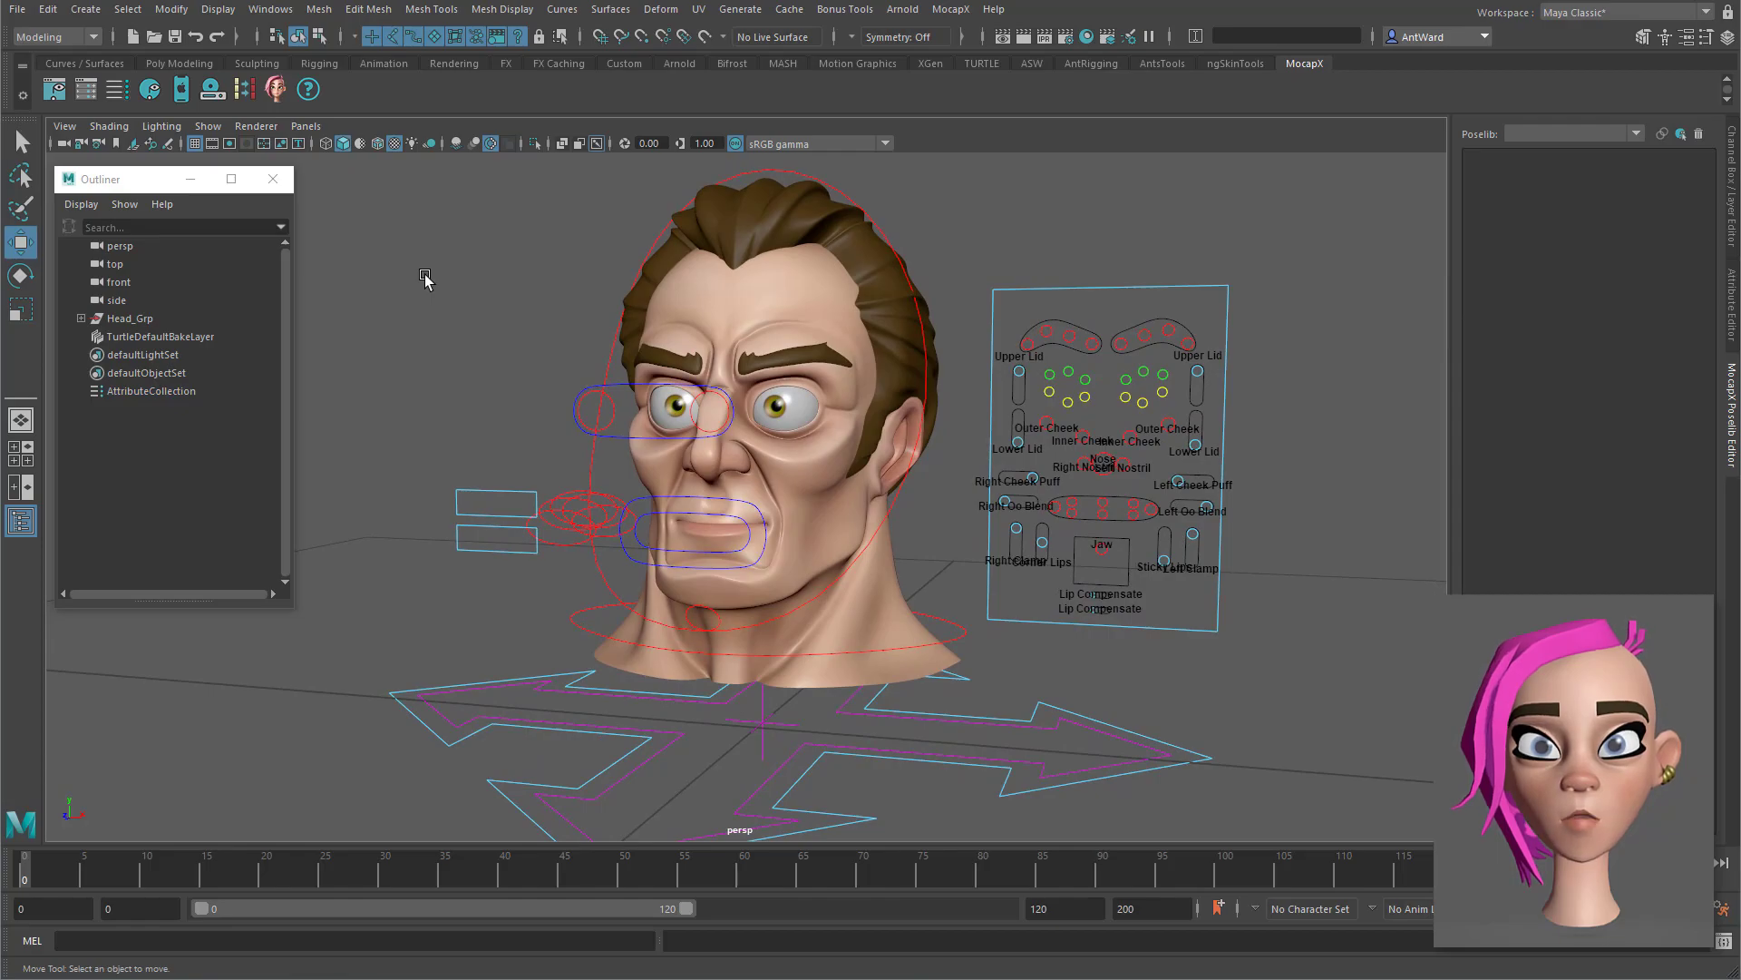
Step: Open the MocapX Pose Board, reposition and shorten it, and preview the browDown_L images
{"action": "left_click", "coordinate": [86, 94]}
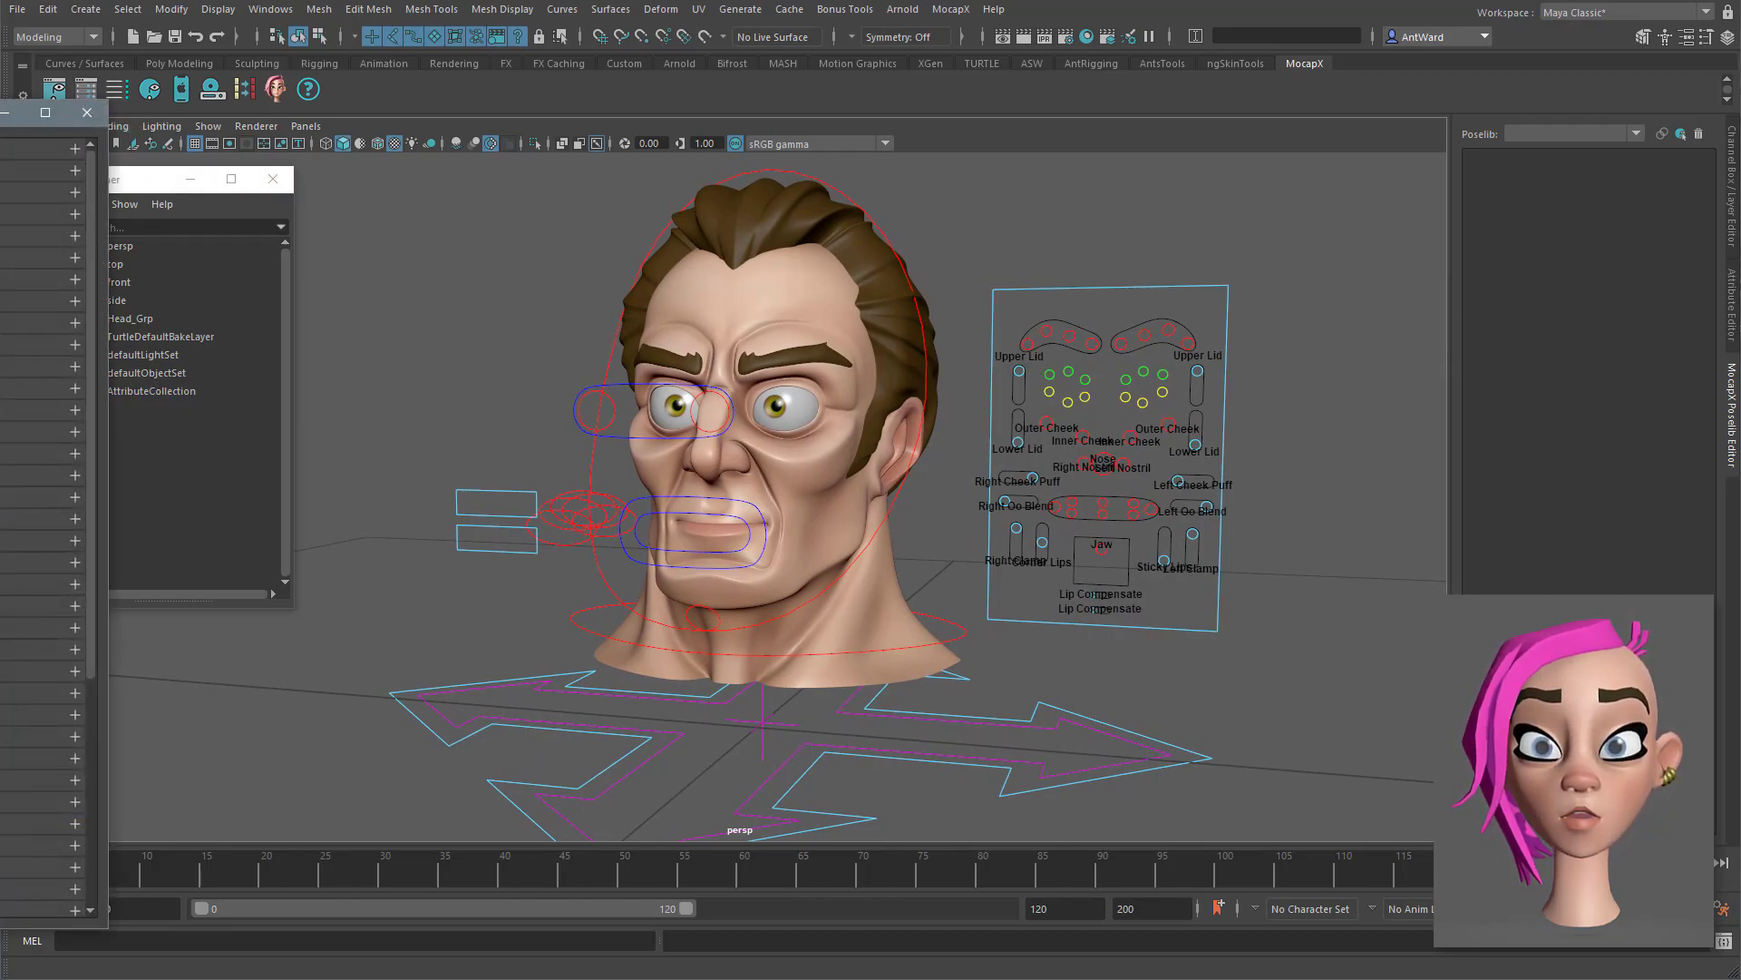
{"action": "left_click_drag", "start_coordinate": [18, 113], "coordinate": [504, 192]}
{"action": "left_click_drag", "start_coordinate": [315, 177], "coordinate": [342, 223]}
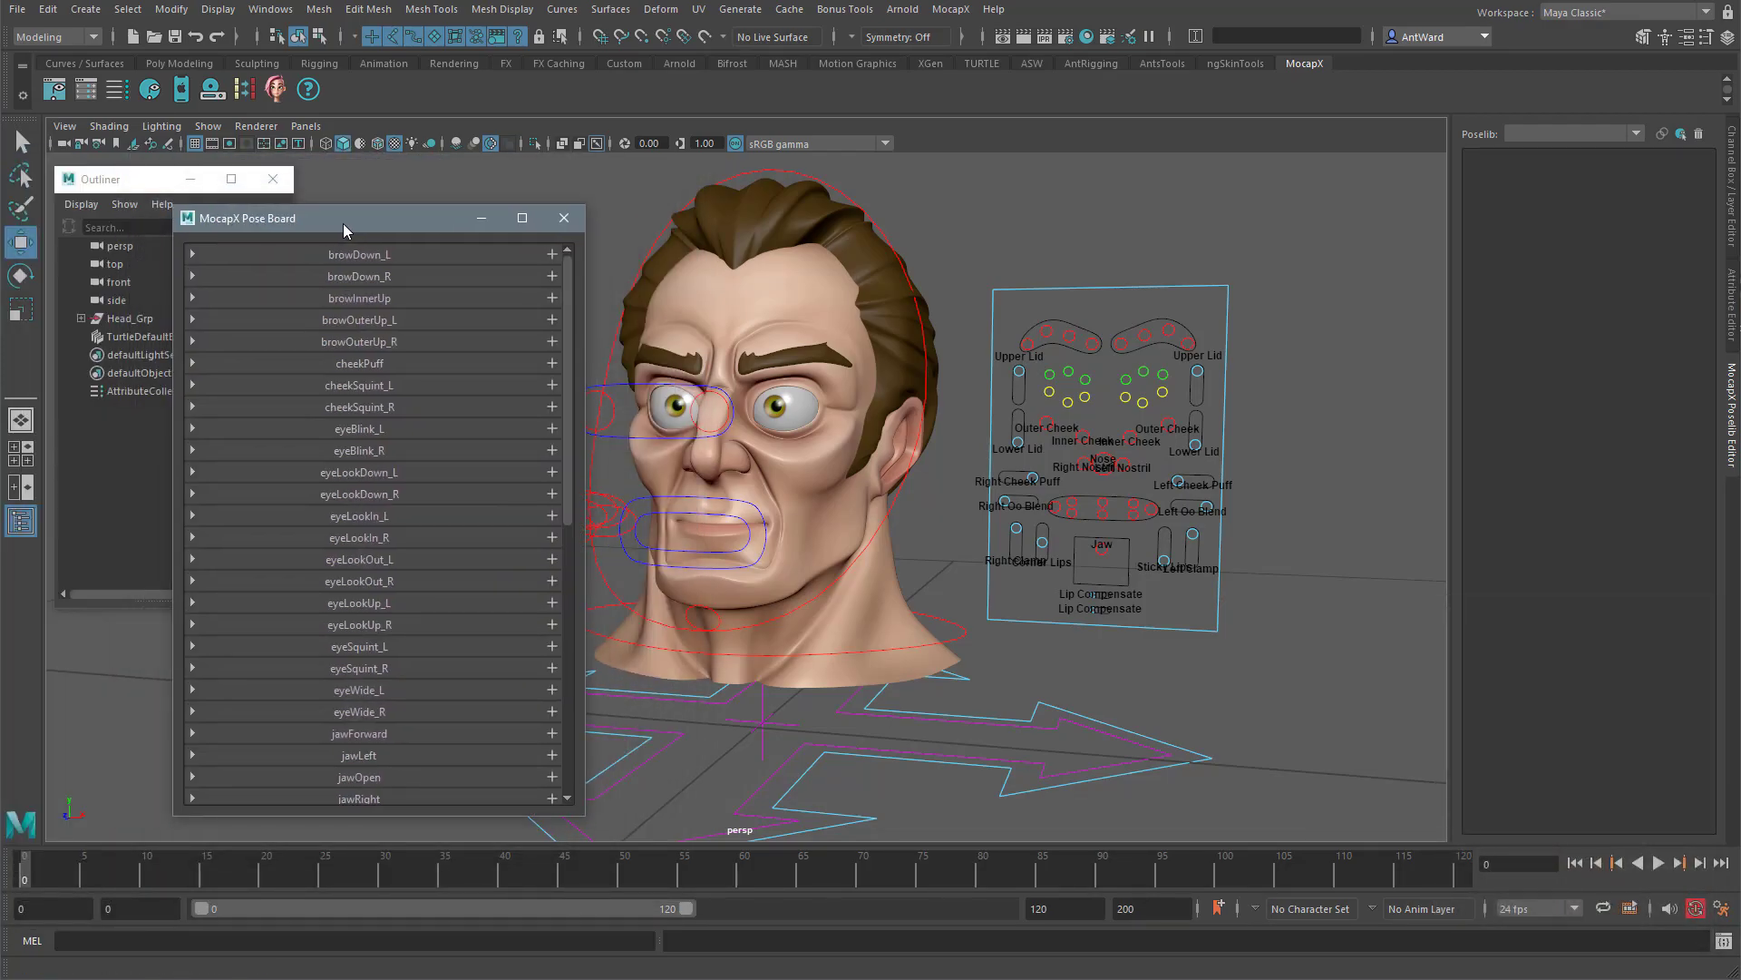
{"action": "left_click", "coordinate": [191, 254]}
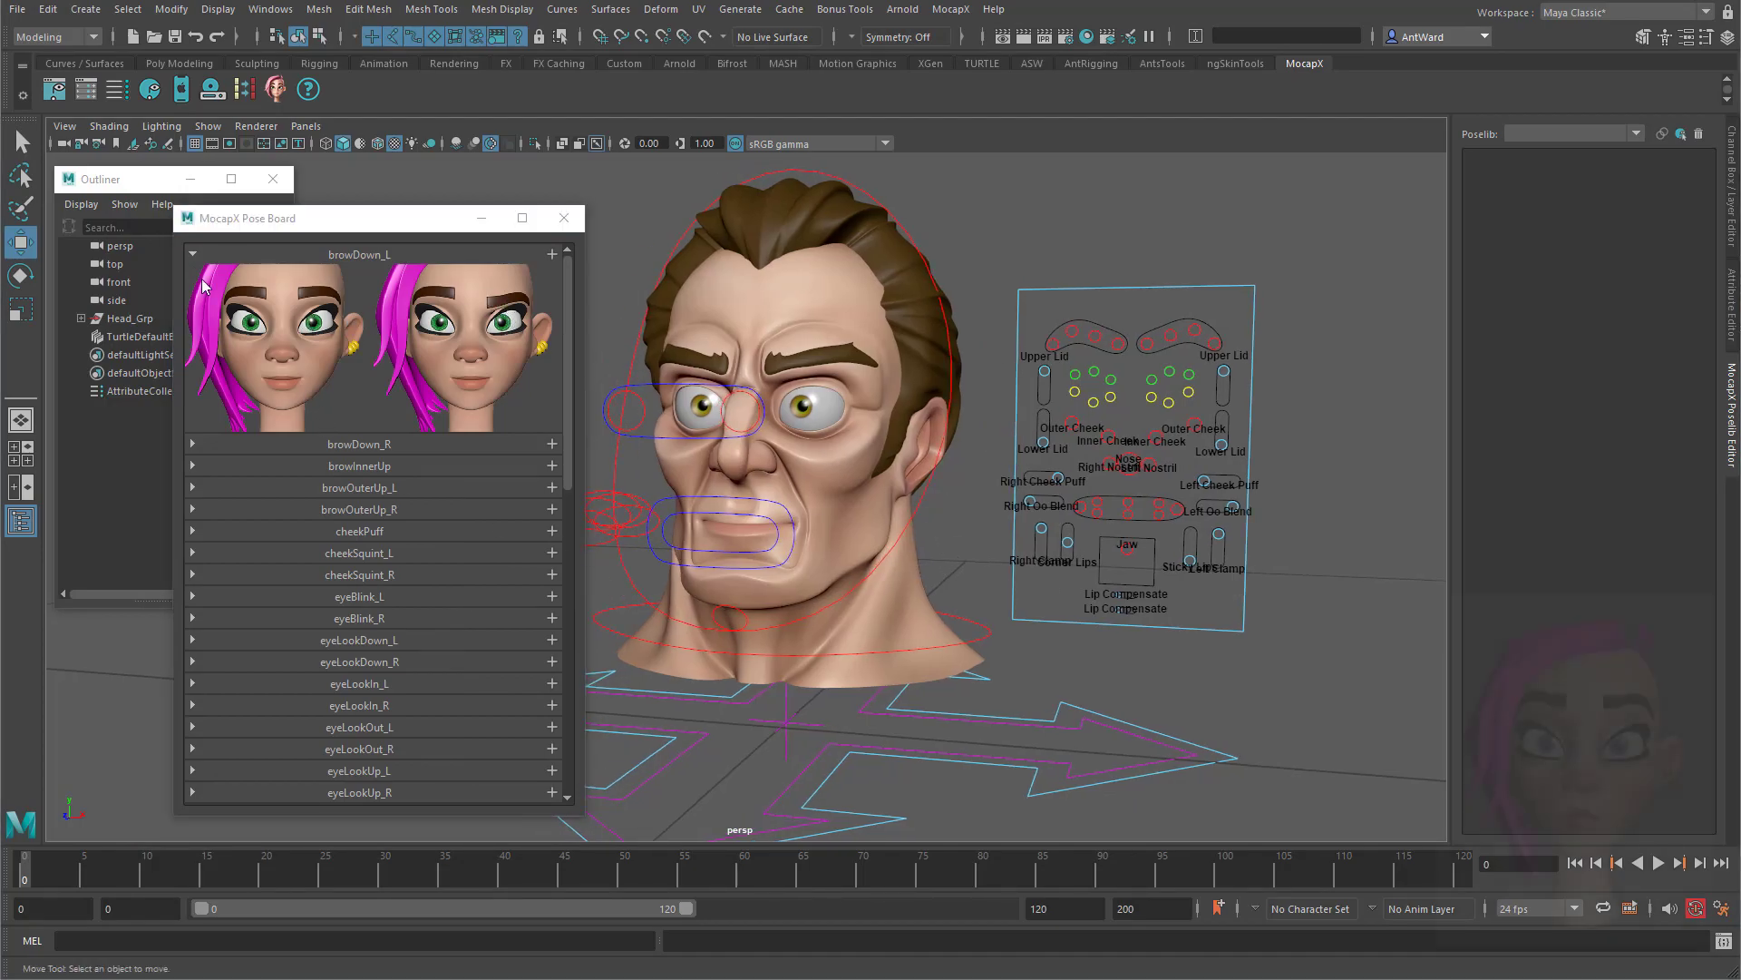
{"action": "left_click", "coordinate": [192, 254]}
Step: Puff out the cheek controls, add them as the cheekPuff pose, and test its weight
{"action": "left_click", "coordinate": [192, 363]}
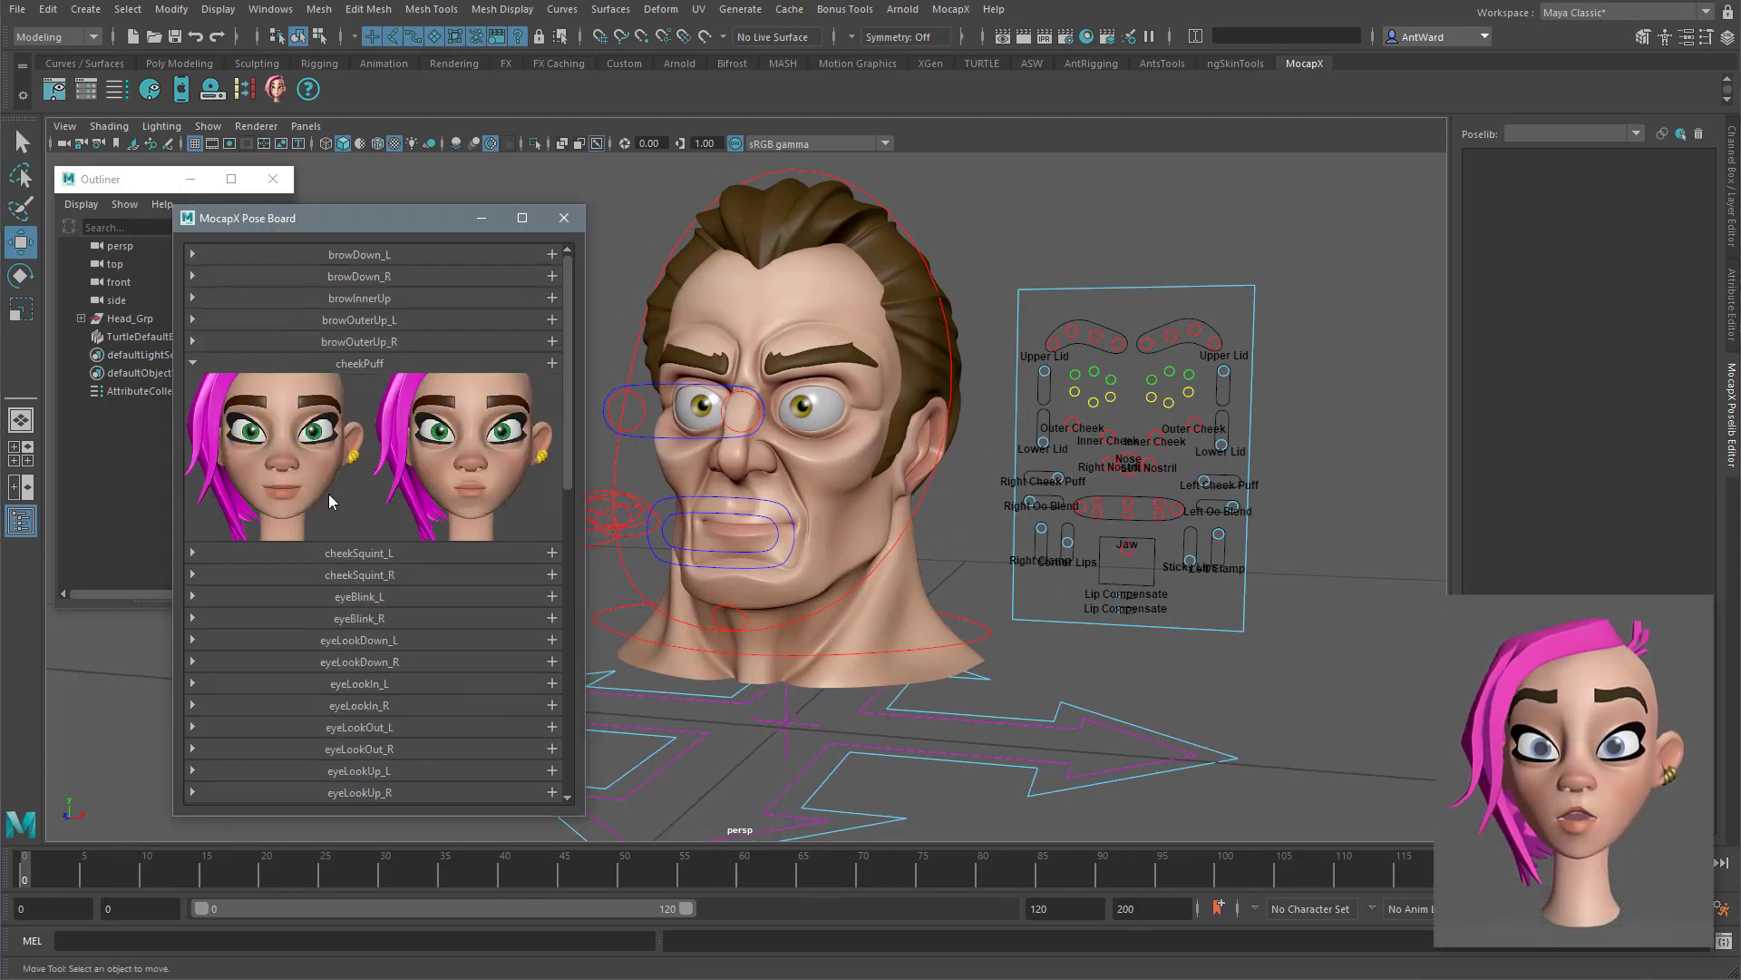
{"action": "left_click_drag", "start_coordinate": [1043, 495], "coordinate": [917, 494], "text": "alt"}
{"action": "left_click", "coordinate": [1217, 451]}
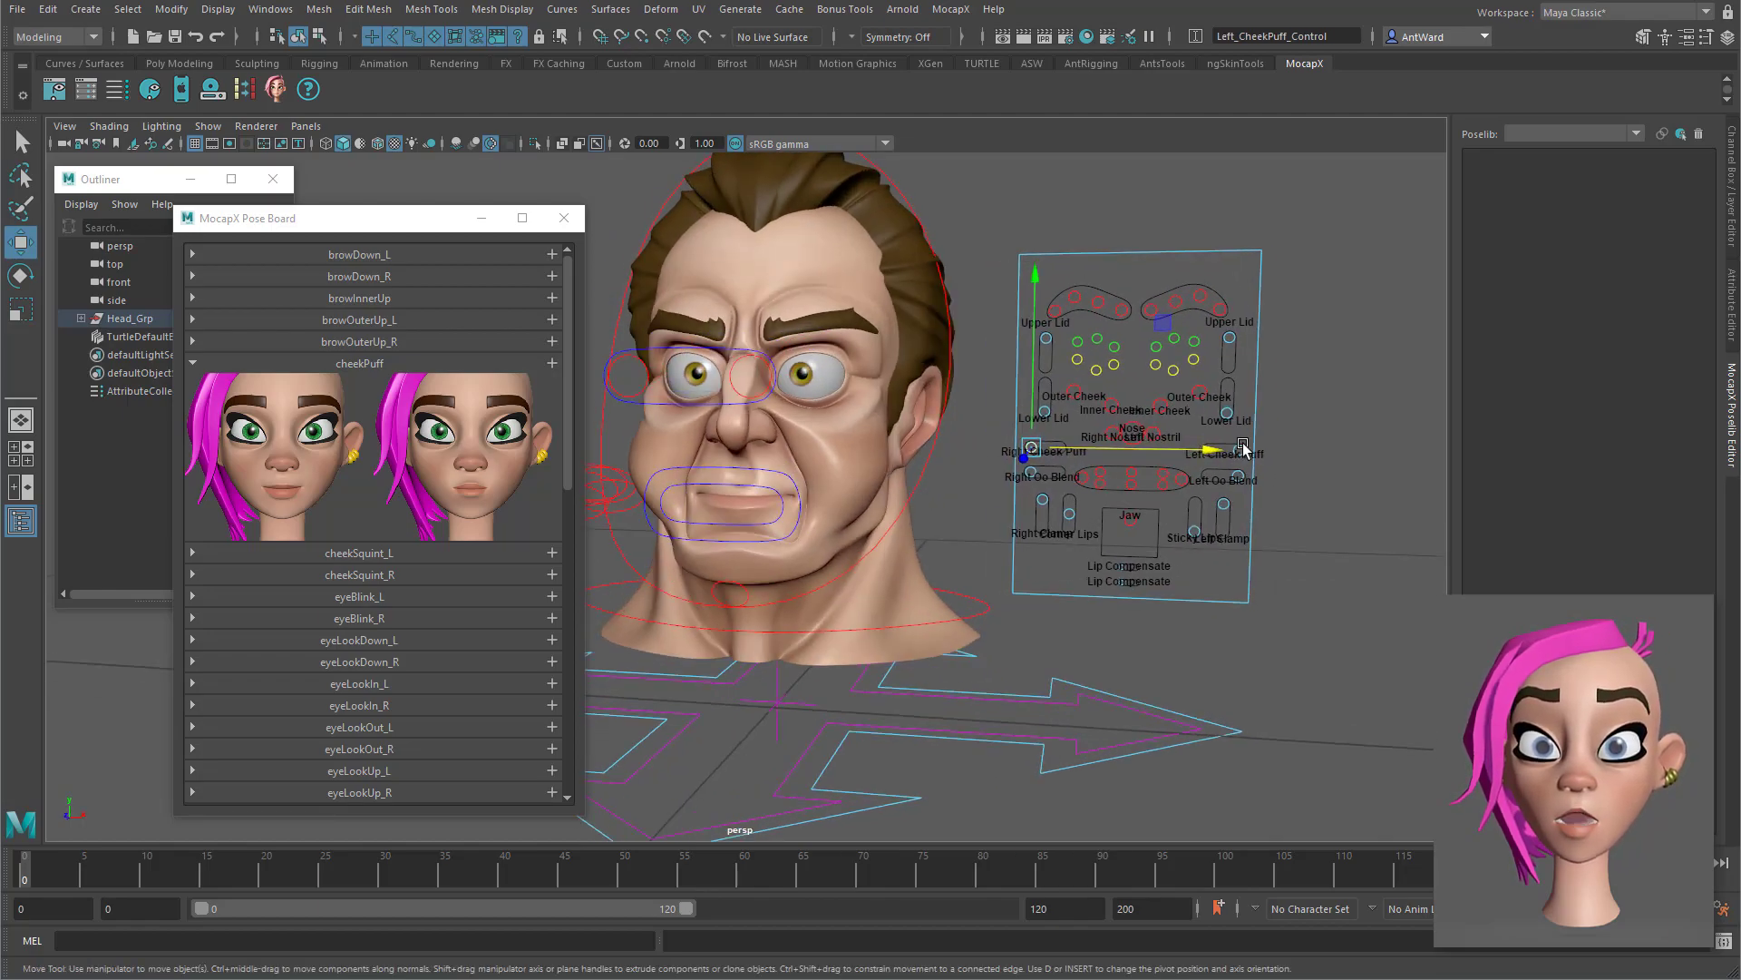
{"action": "left_click", "coordinate": [552, 364]}
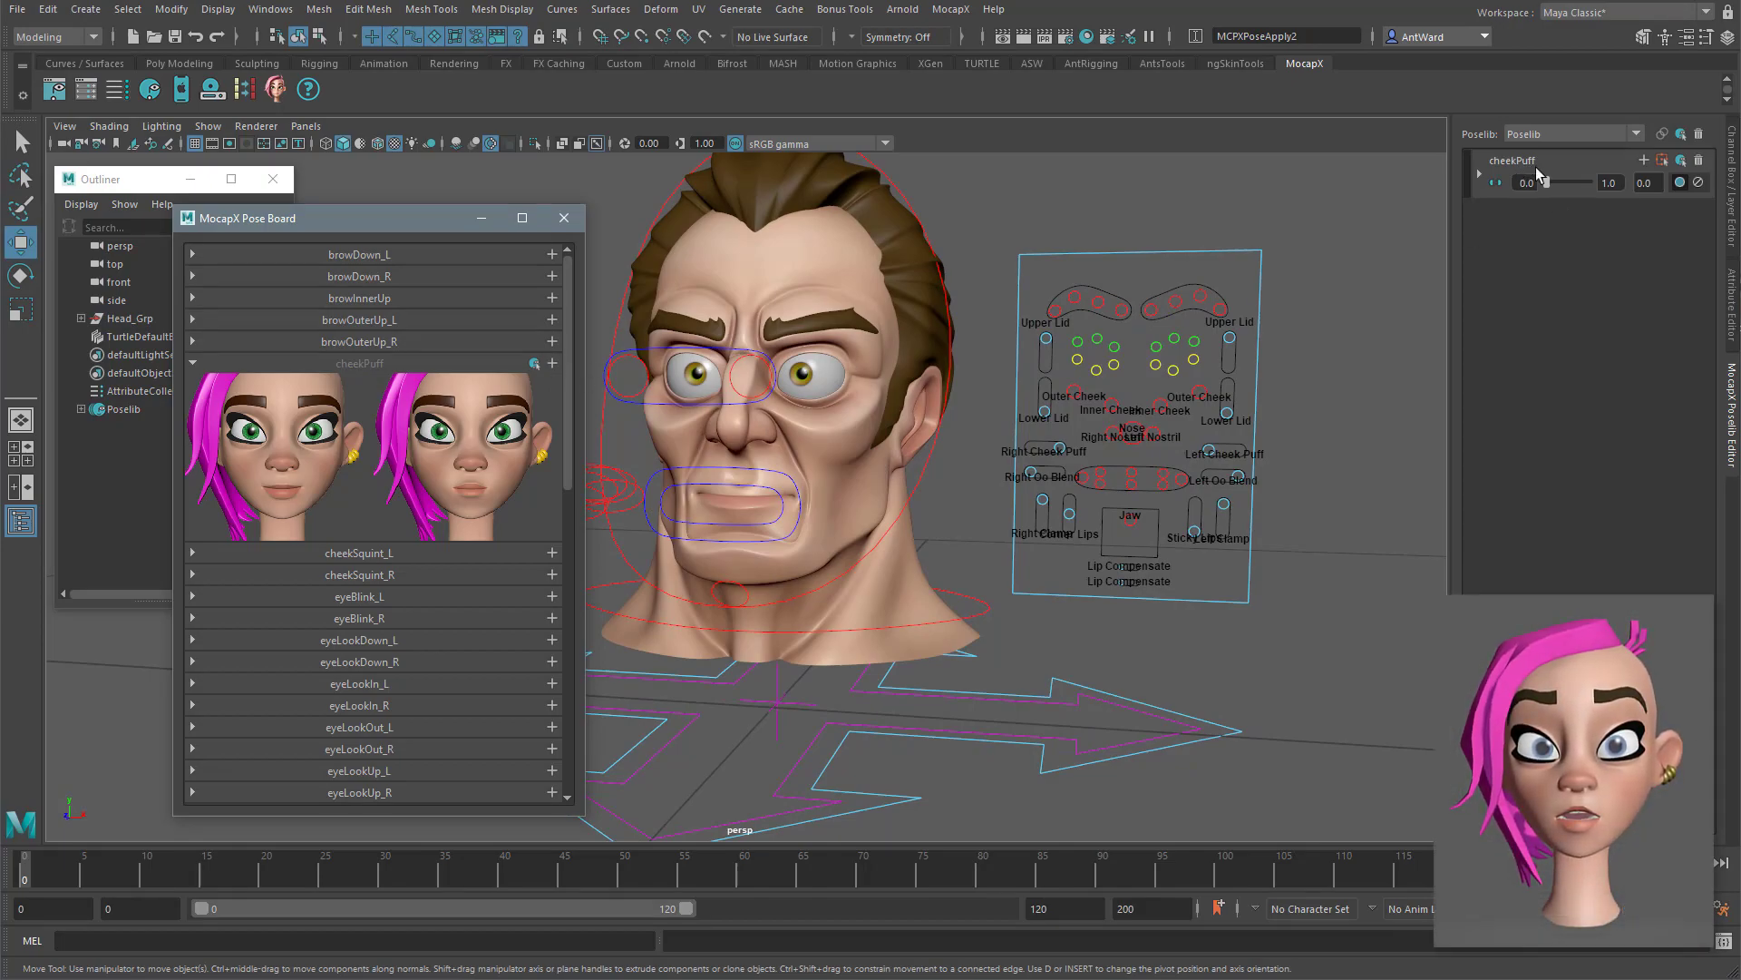
{"action": "mouse_move", "coordinate": [1547, 184]}
{"action": "left_mouse_down"}
{"action": "mouse_move", "coordinate": [1589, 190]}
{"action": "mouse_move", "coordinate": [1542, 185]}
{"action": "left_mouse_up"}
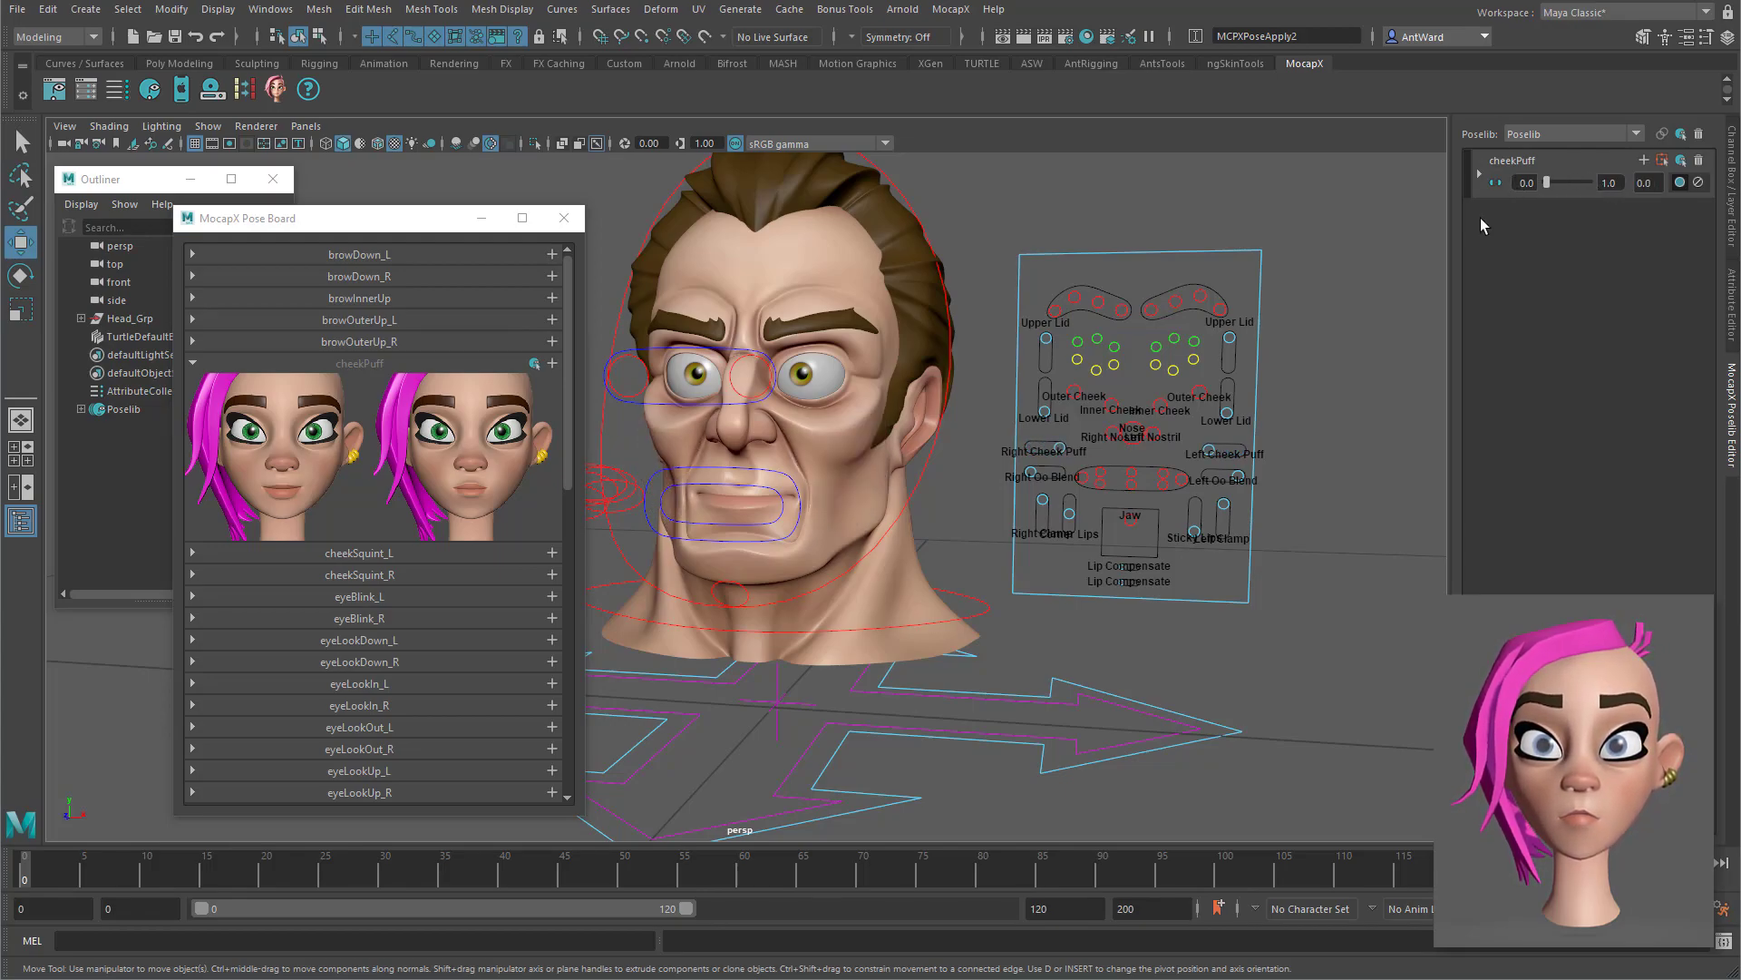
{"action": "left_click", "coordinate": [192, 363]}
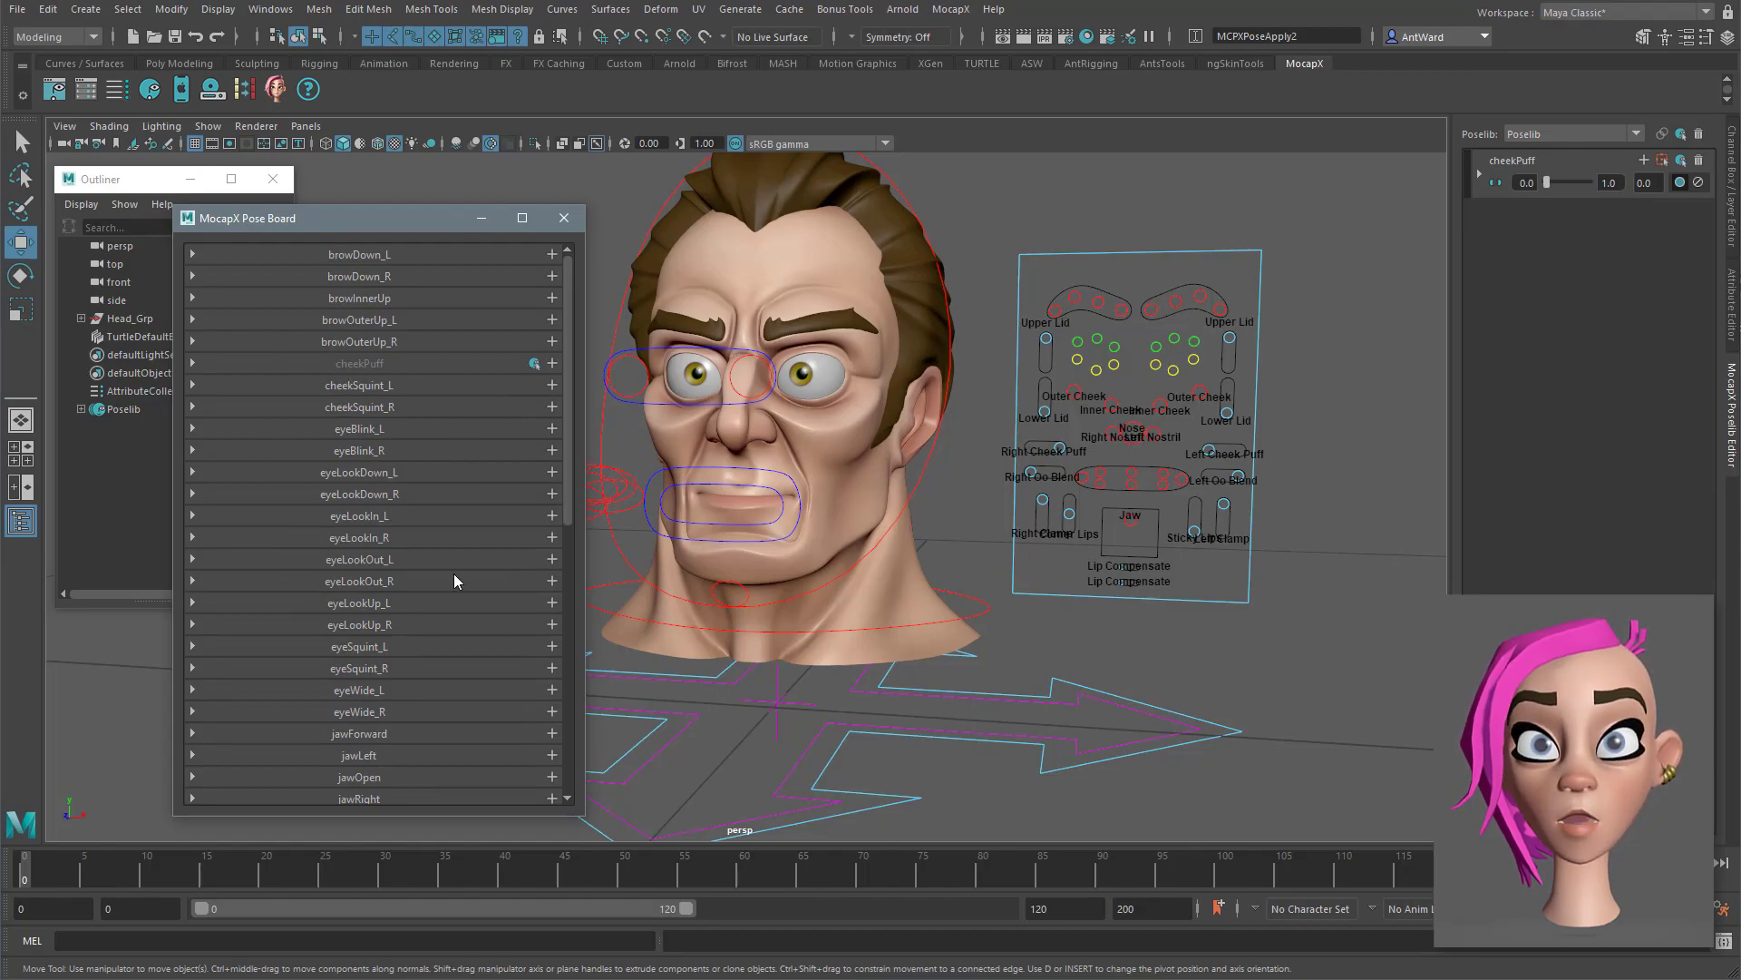
Step: Lower the left upper lid, save it as a new pose renamed Blink, and test its weight
{"action": "left_click", "coordinate": [192, 429]}
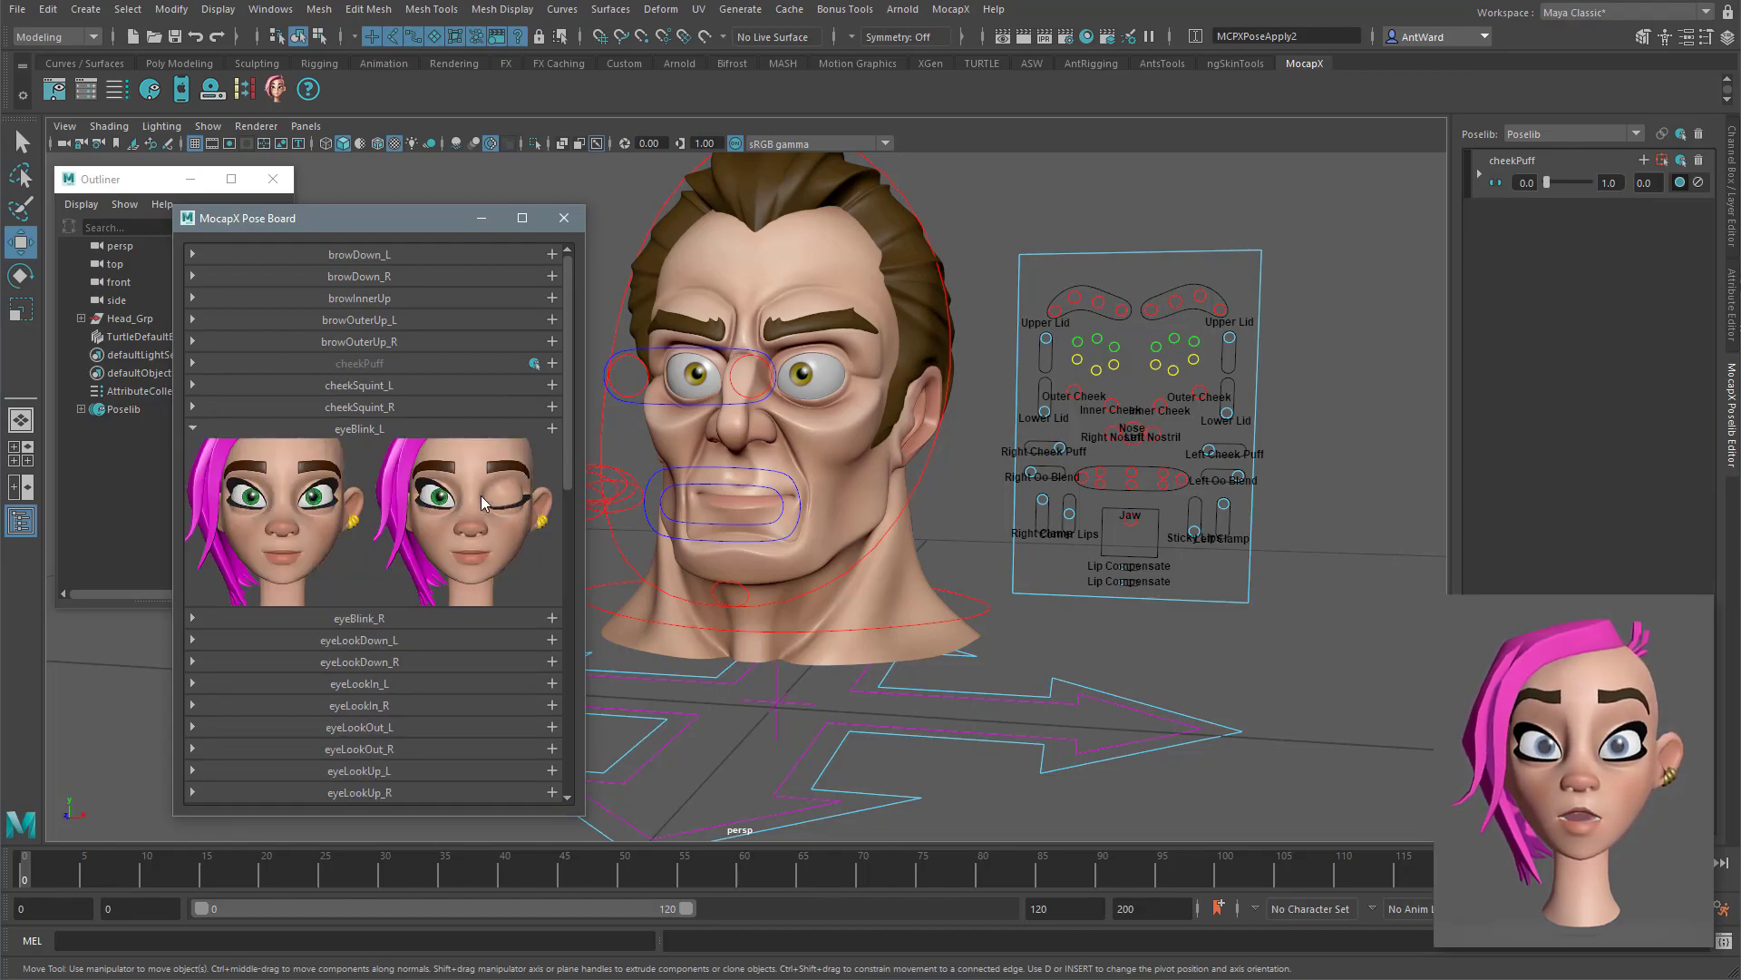
{"action": "left_click", "coordinate": [1230, 341]}
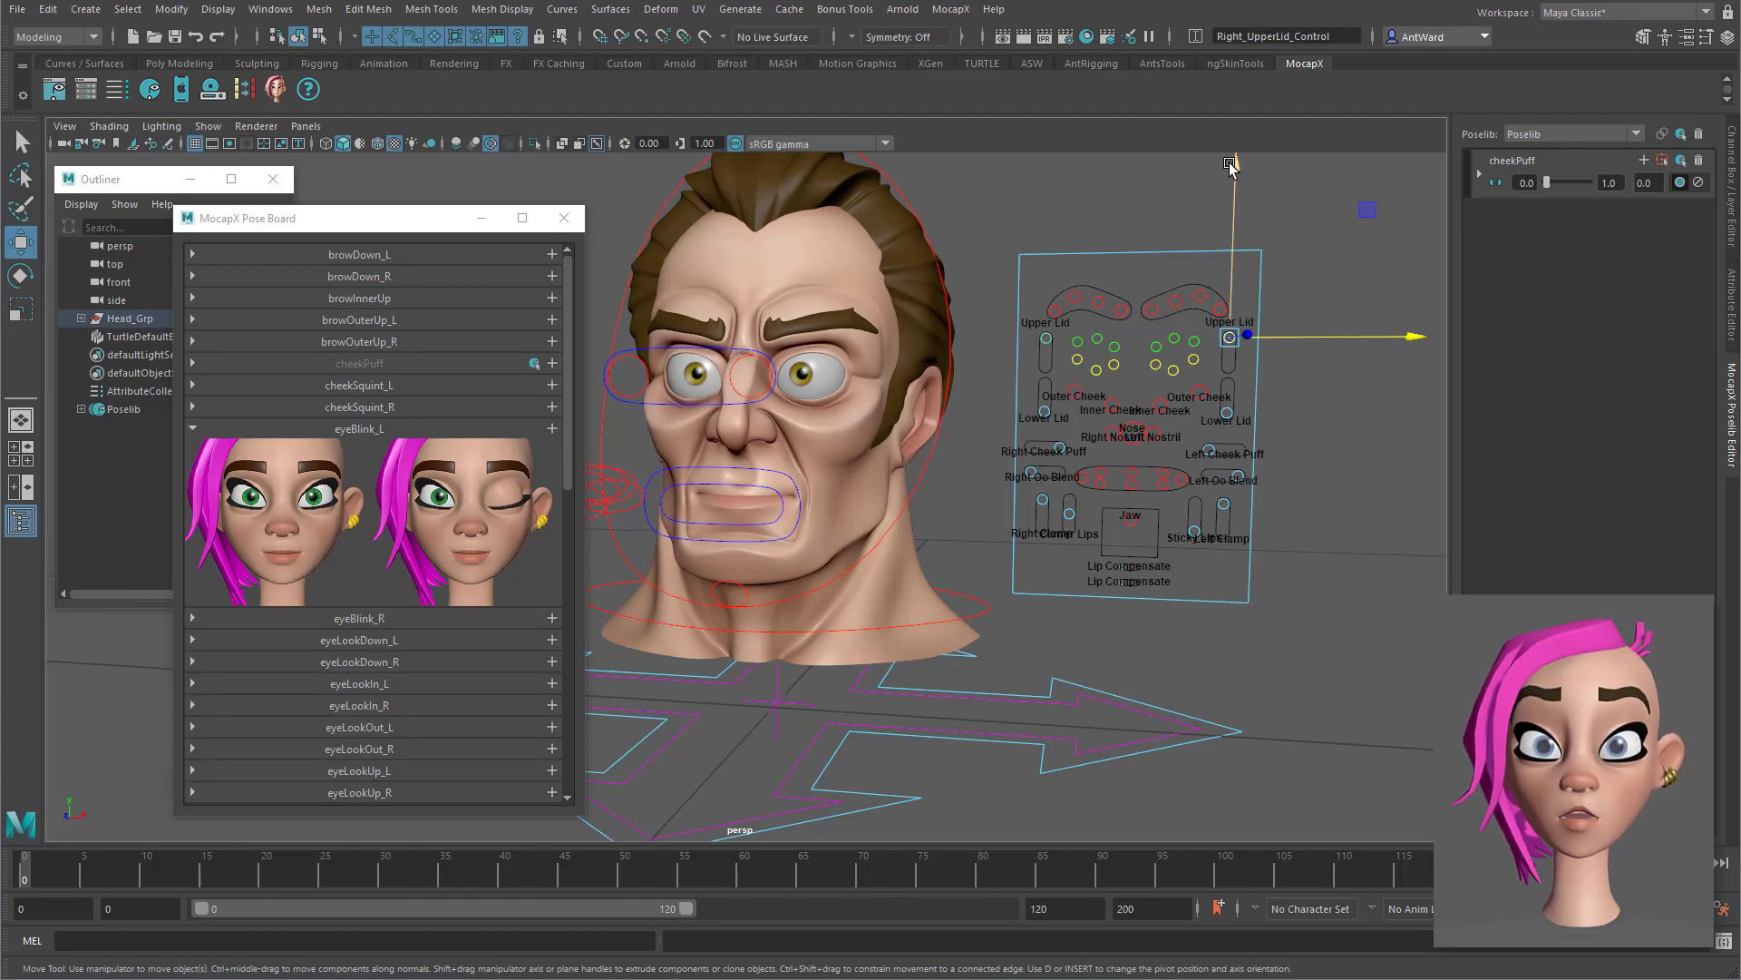
{"action": "left_click_drag", "start_coordinate": [1230, 164], "coordinate": [1230, 226]}
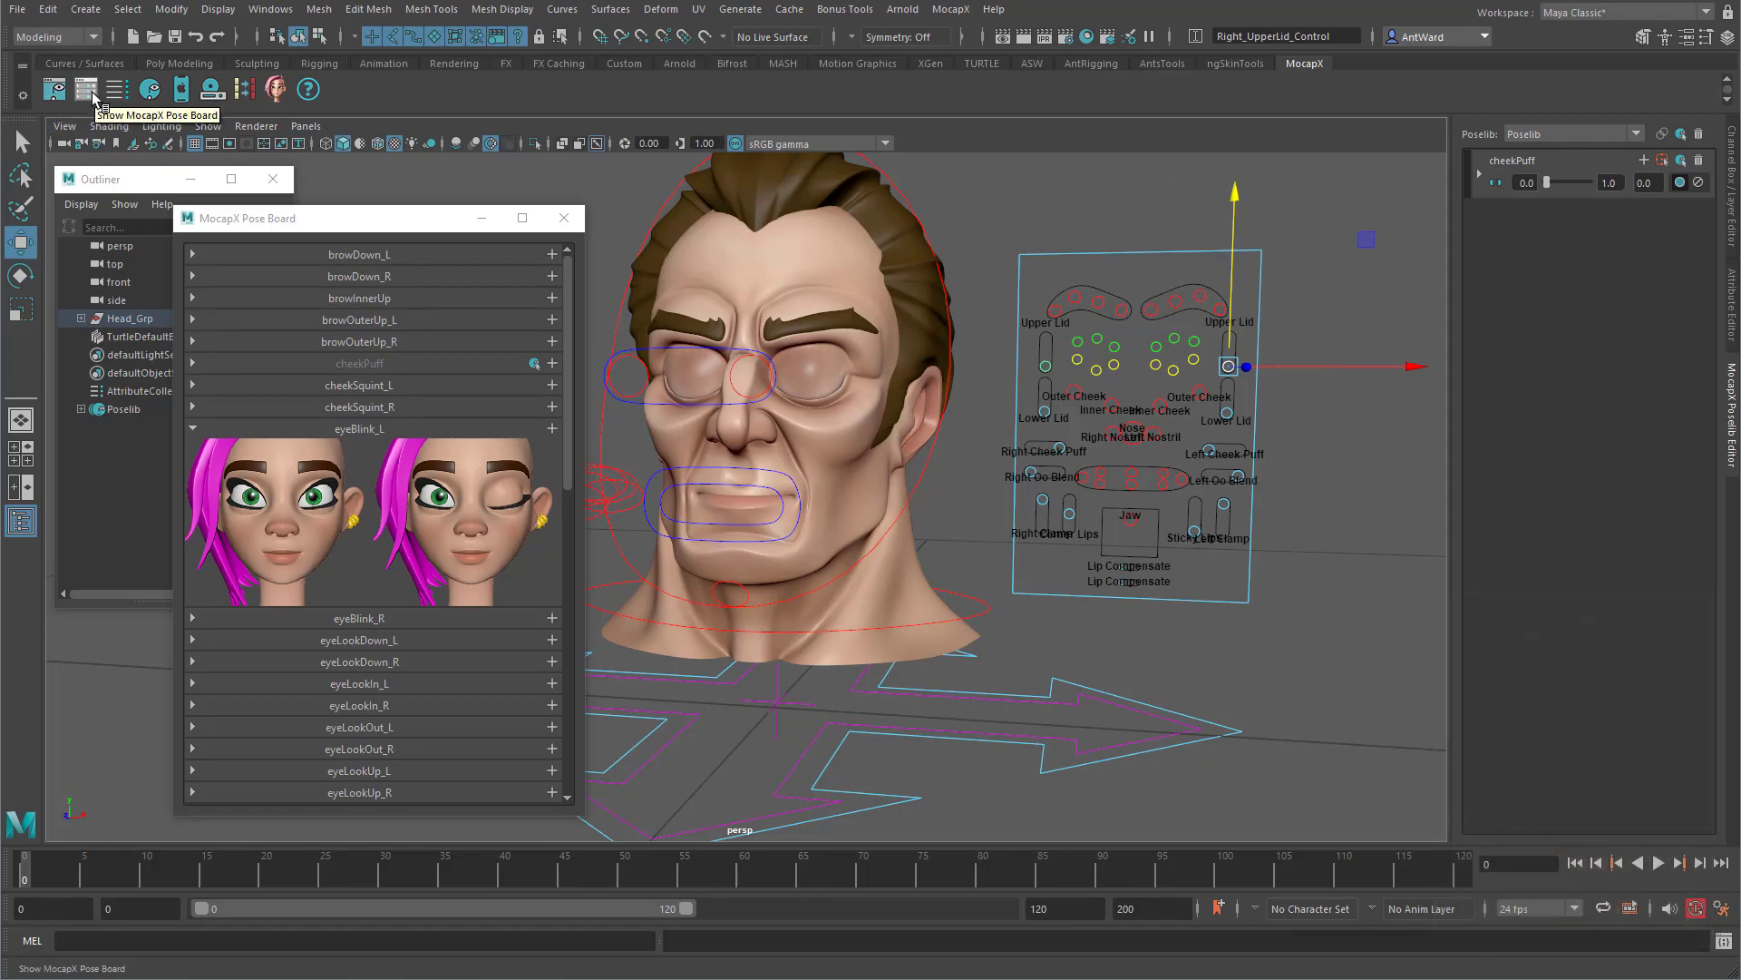
{"action": "left_click", "coordinate": [150, 91]}
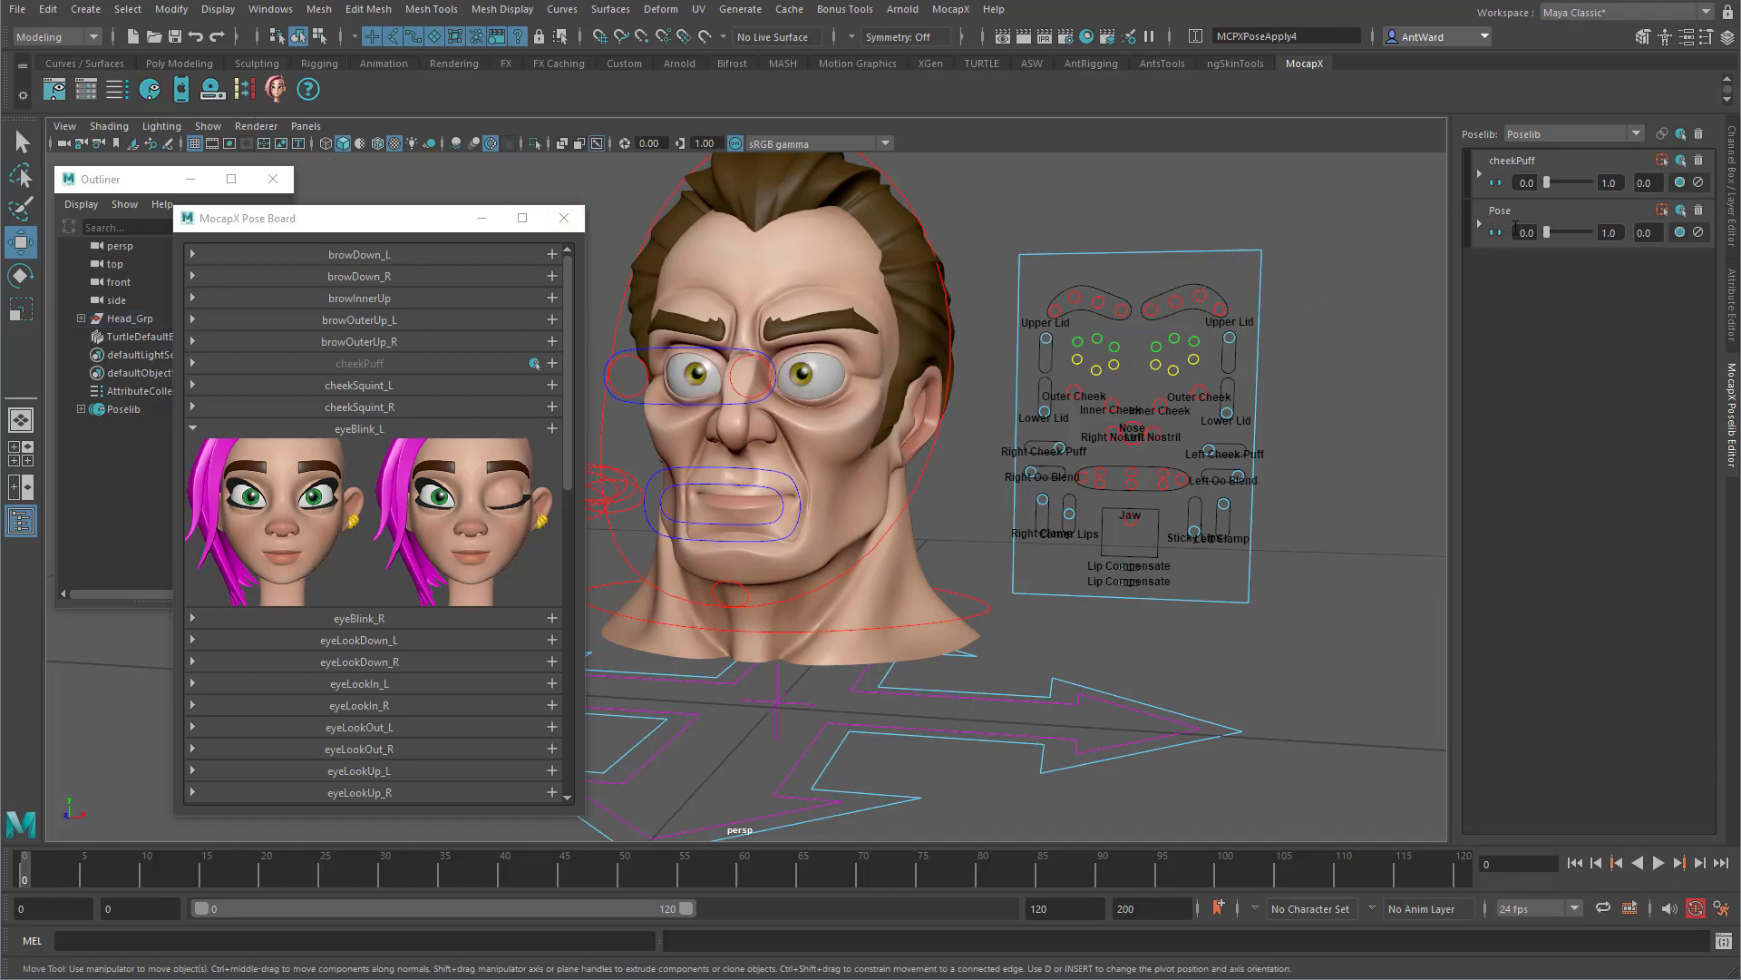
{"action": "left_click_drag", "start_coordinate": [1548, 232], "coordinate": [1506, 220]}
{"action": "double_click", "coordinate": [1501, 211]}
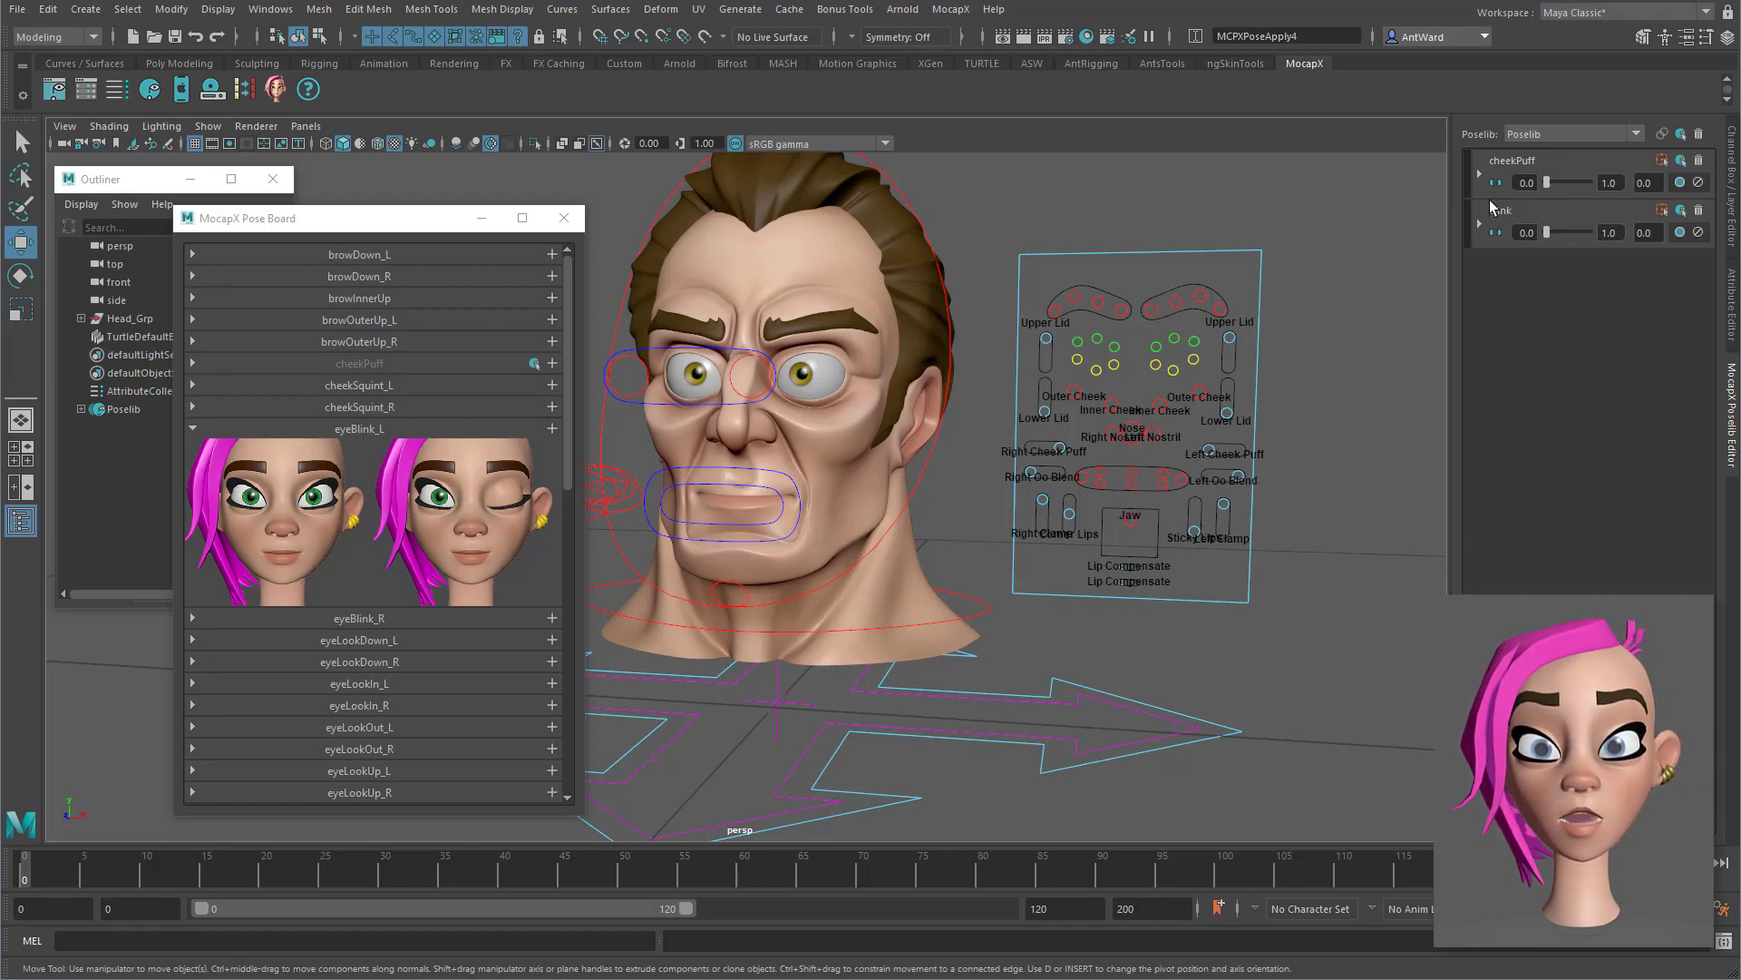
{"action": "left_click_drag", "start_coordinate": [1566, 238], "coordinate": [1494, 237]}
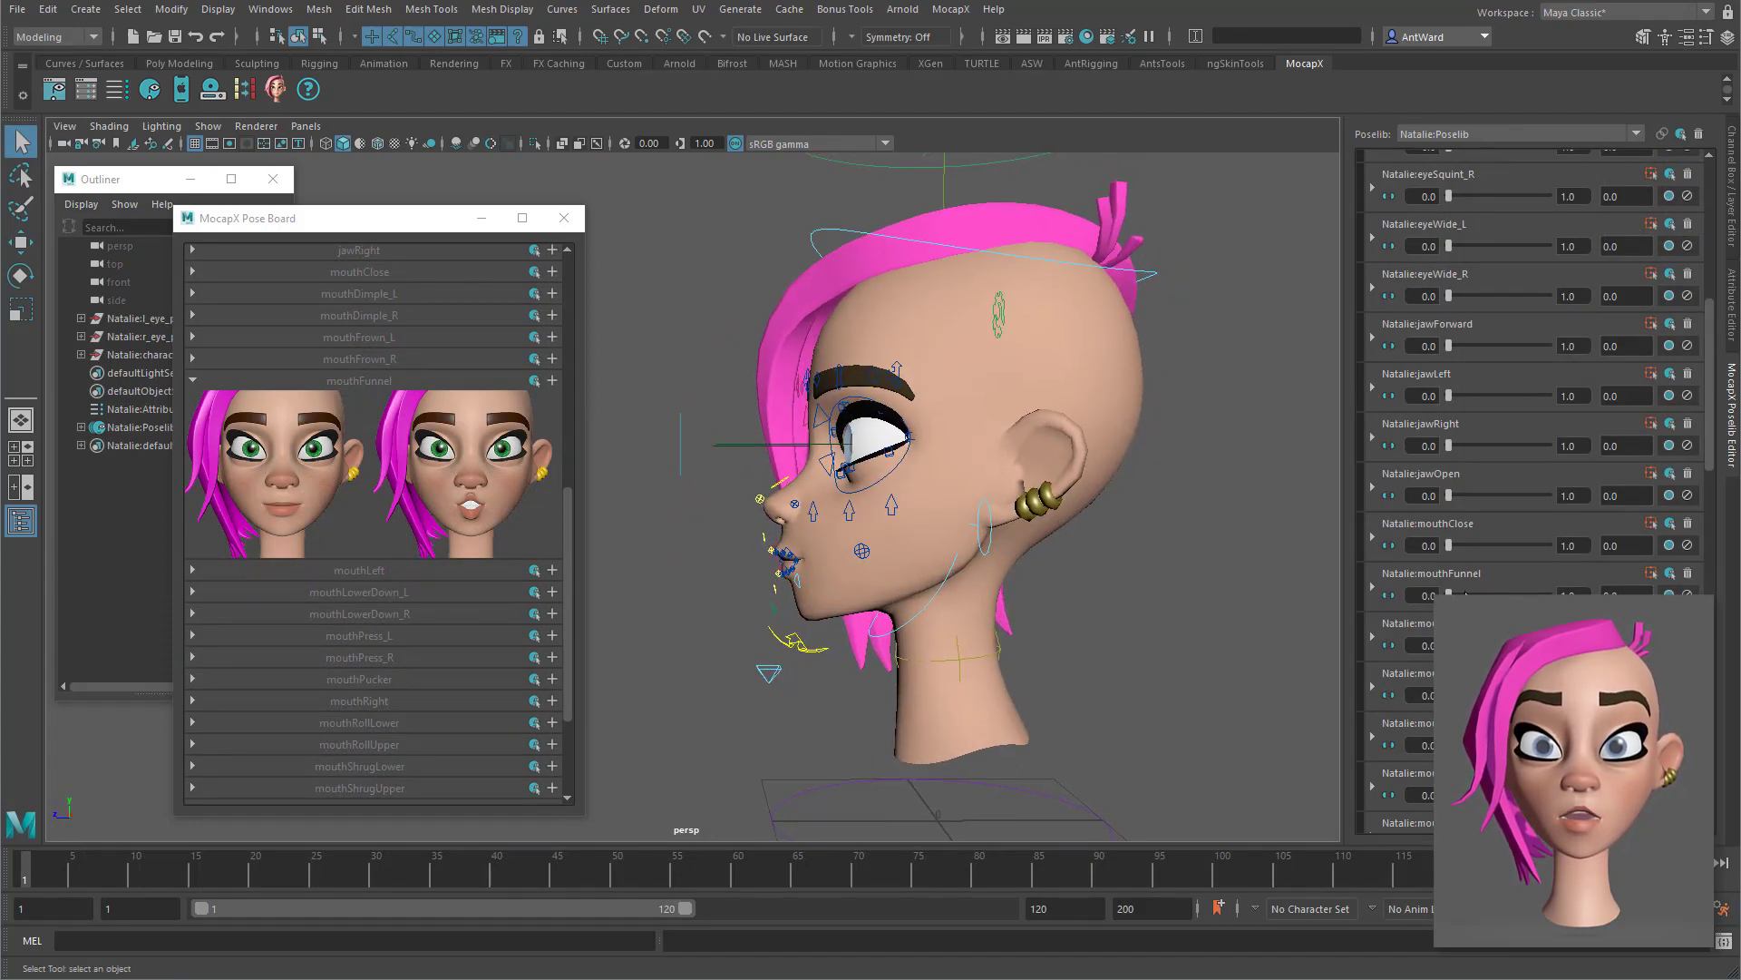
Step: Orbit to face the male head and drag the mouthSmile_R weight slider to 1.0
{"action": "left_click_drag", "start_coordinate": [1306, 603], "coordinate": [956, 539], "text": "alt"}
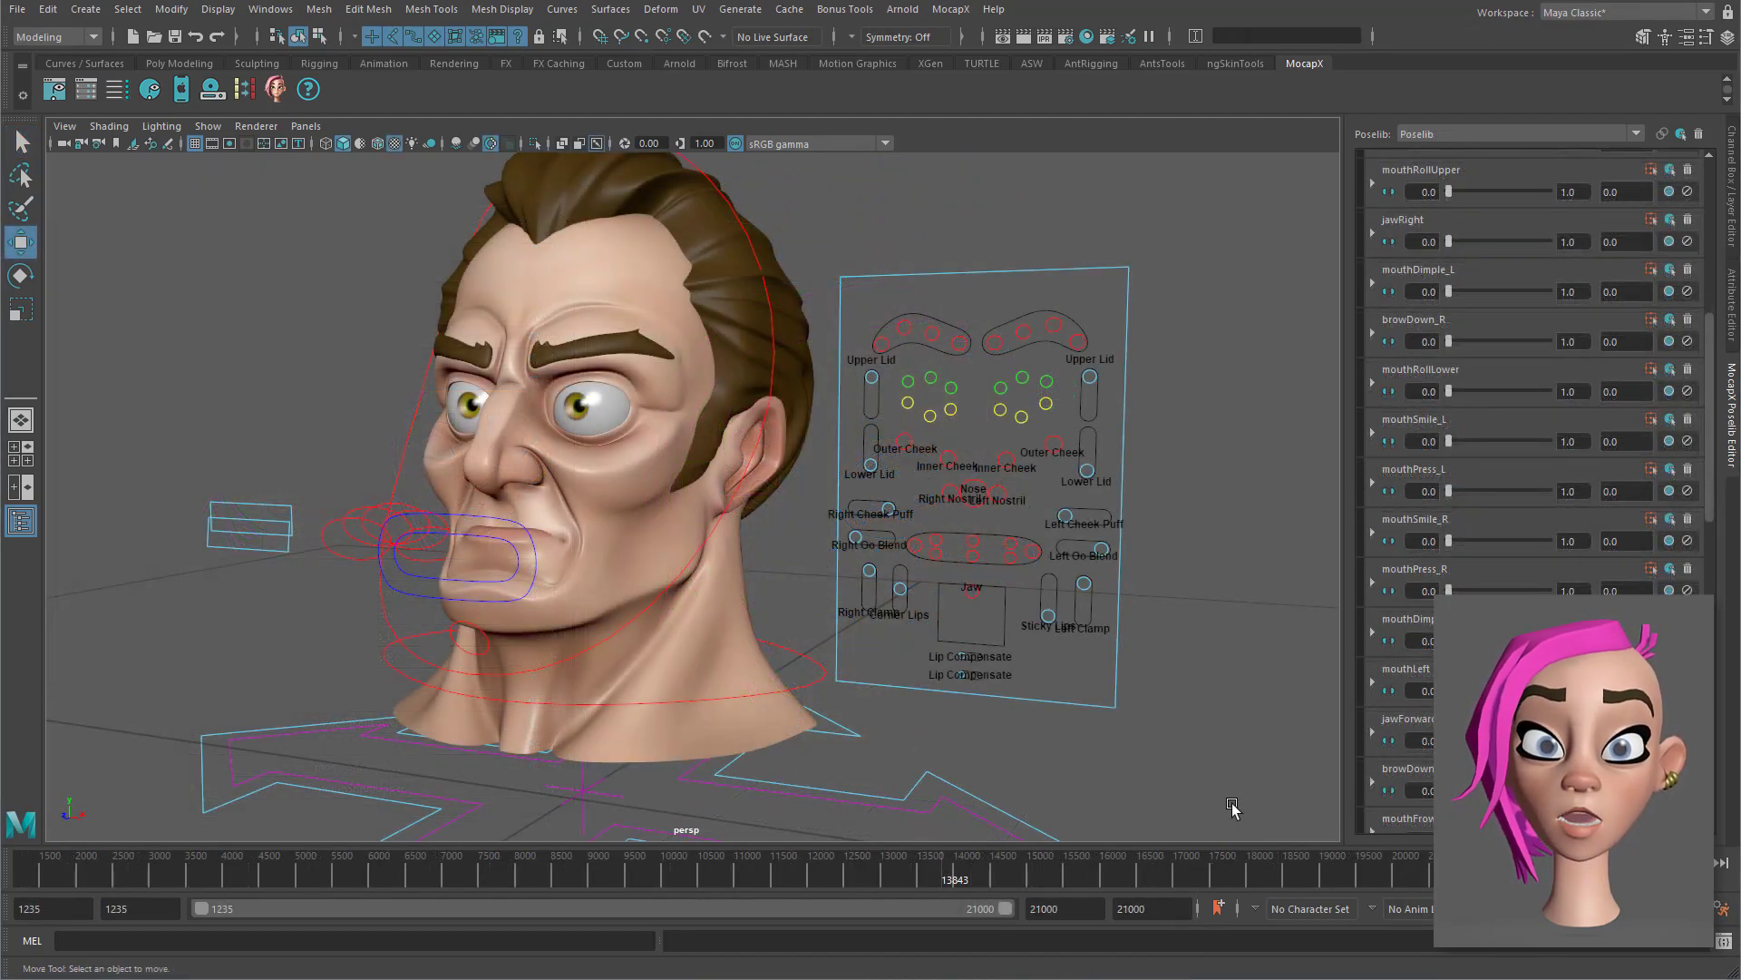
{"action": "mouse_move", "coordinate": [980, 706]}
{"action": "left_mouse_down", "text": "alt"}
{"action": "mouse_move", "coordinate": [1069, 704]}
{"action": "mouse_move", "coordinate": [989, 692]}
{"action": "left_mouse_up", "text": "alt"}
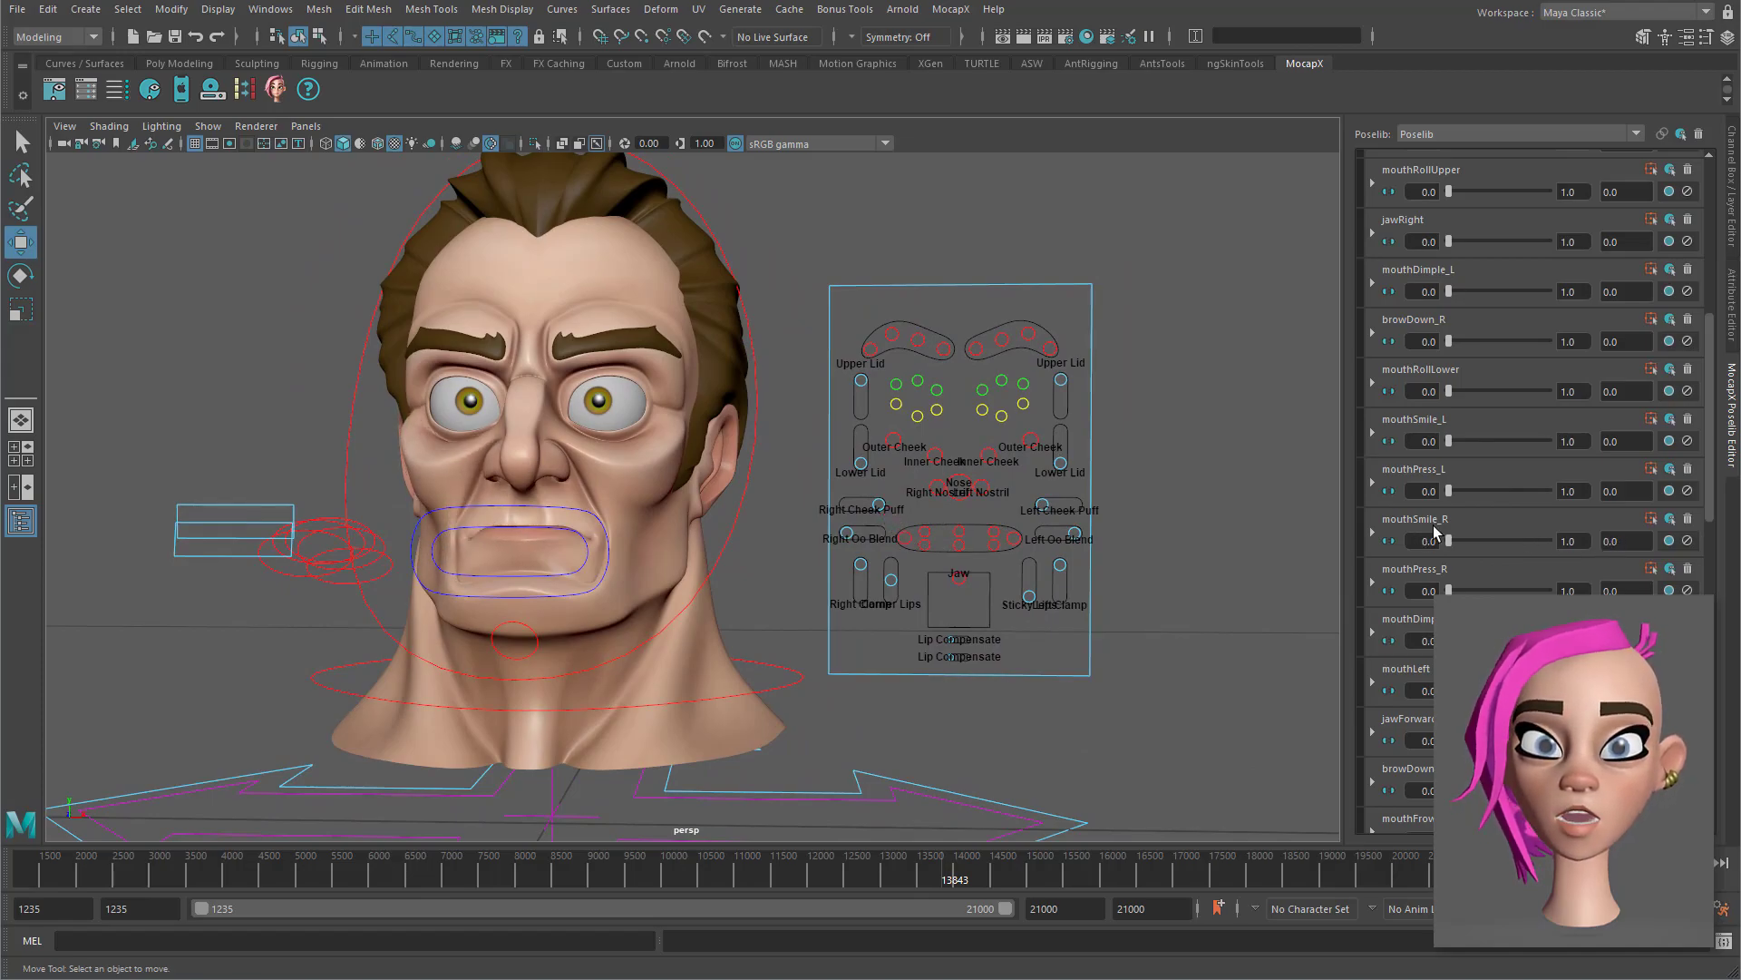
{"action": "left_click_drag", "start_coordinate": [1448, 540], "coordinate": [1578, 541]}
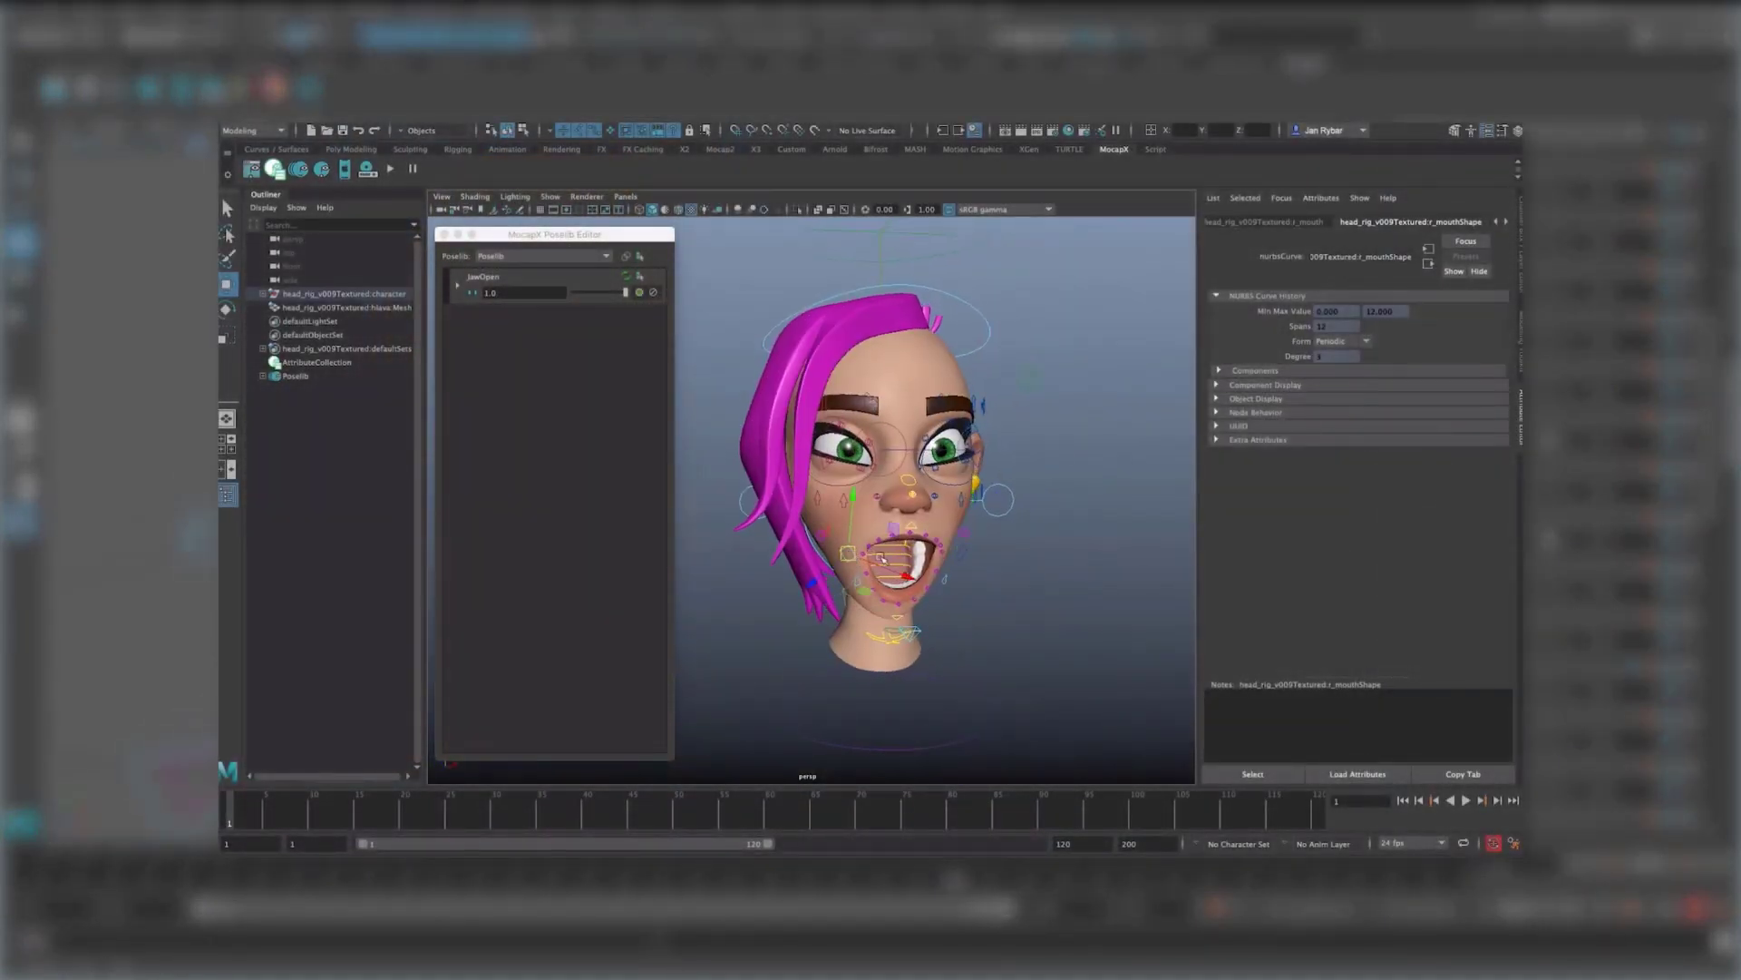
Step: Put the mouthSmile_L pose into edit mode and select the Left Cheek Puff control
{"action": "left_click", "coordinate": [625, 279]}
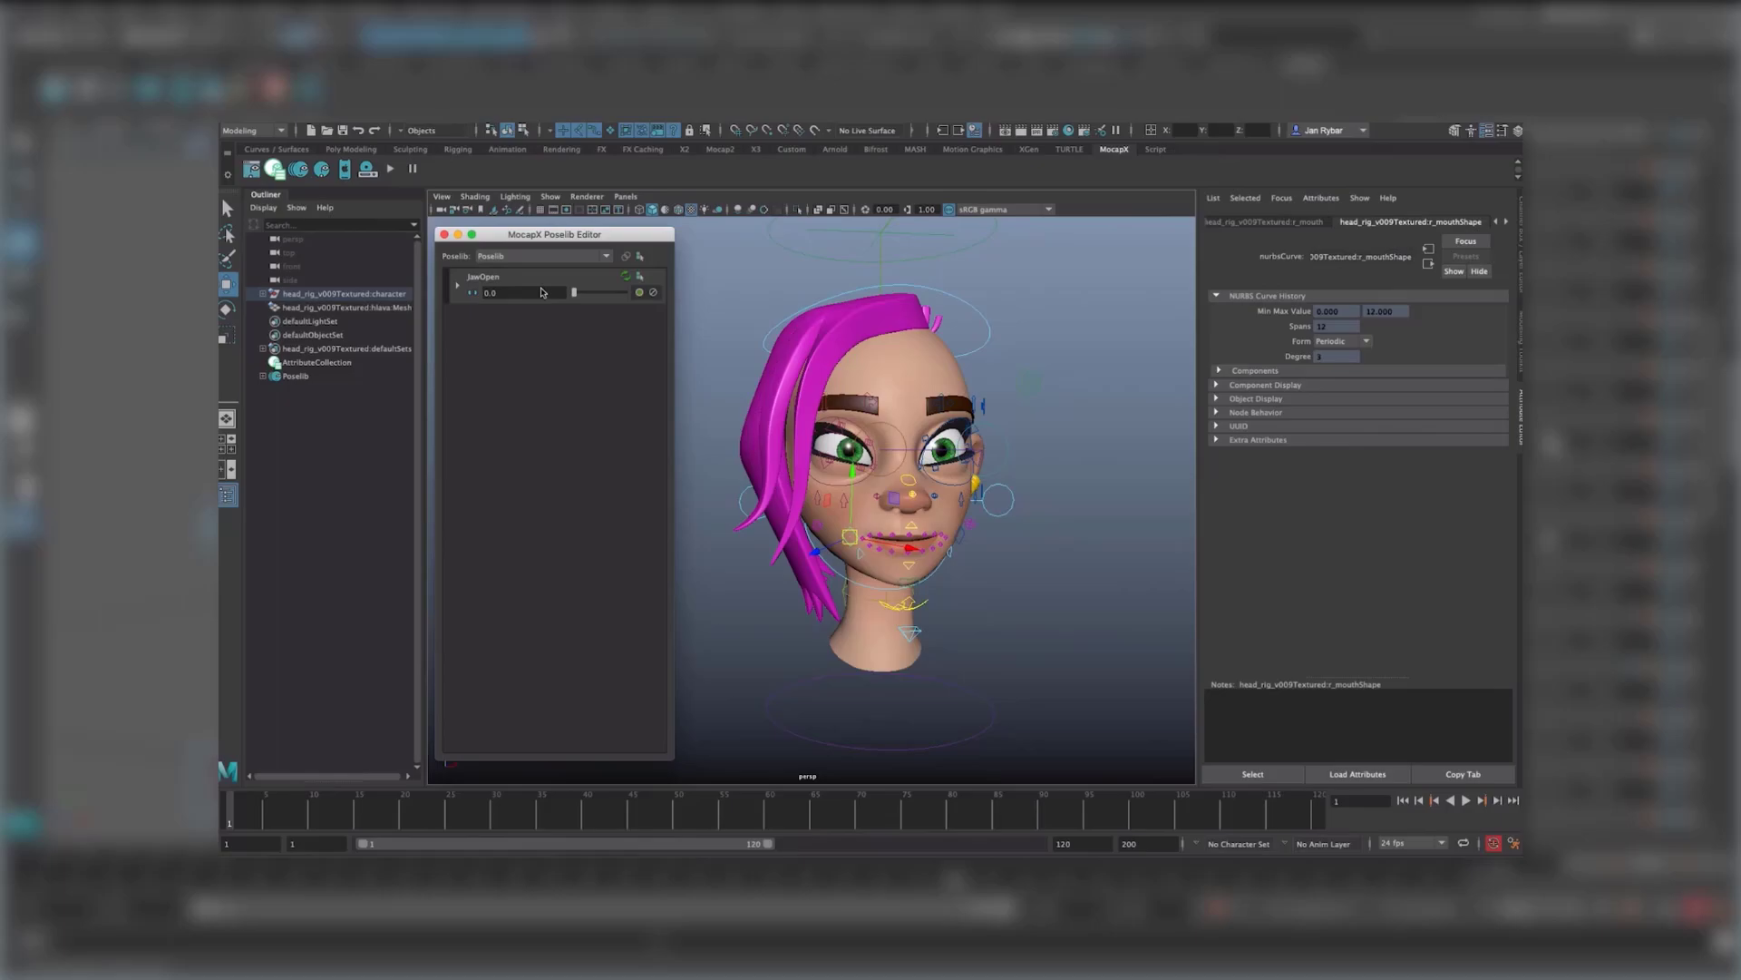
{"action": "left_click", "coordinate": [921, 628]}
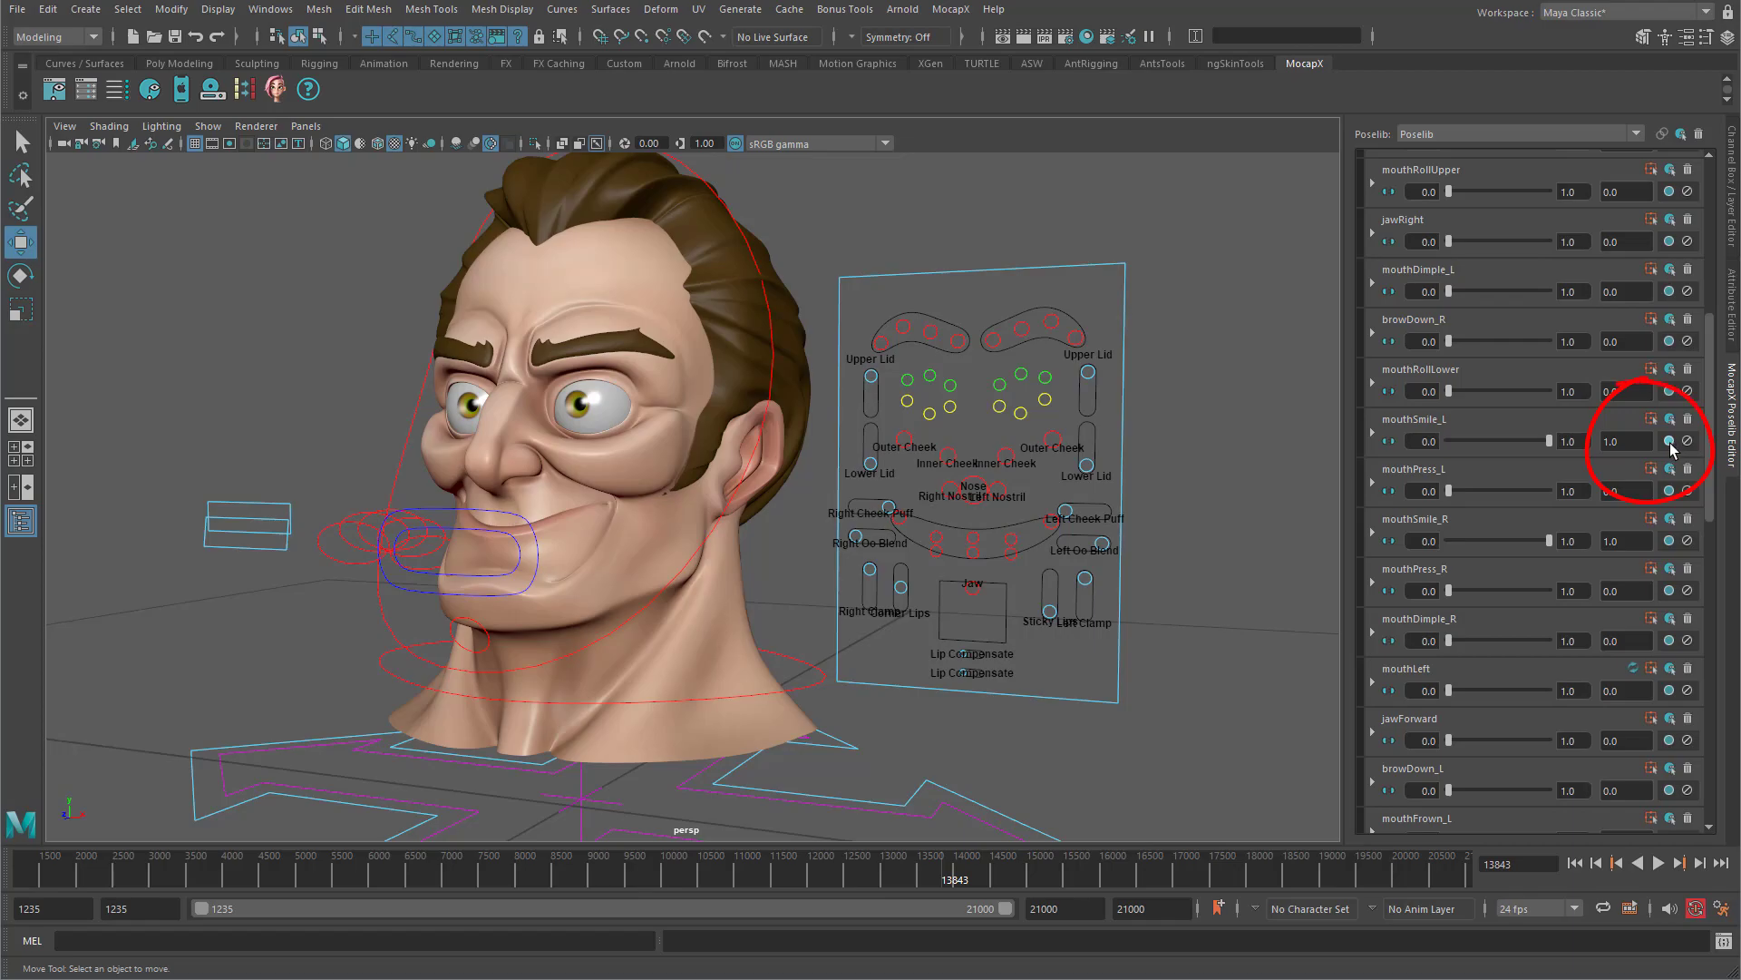
{"action": "left_click", "coordinate": [1671, 443]}
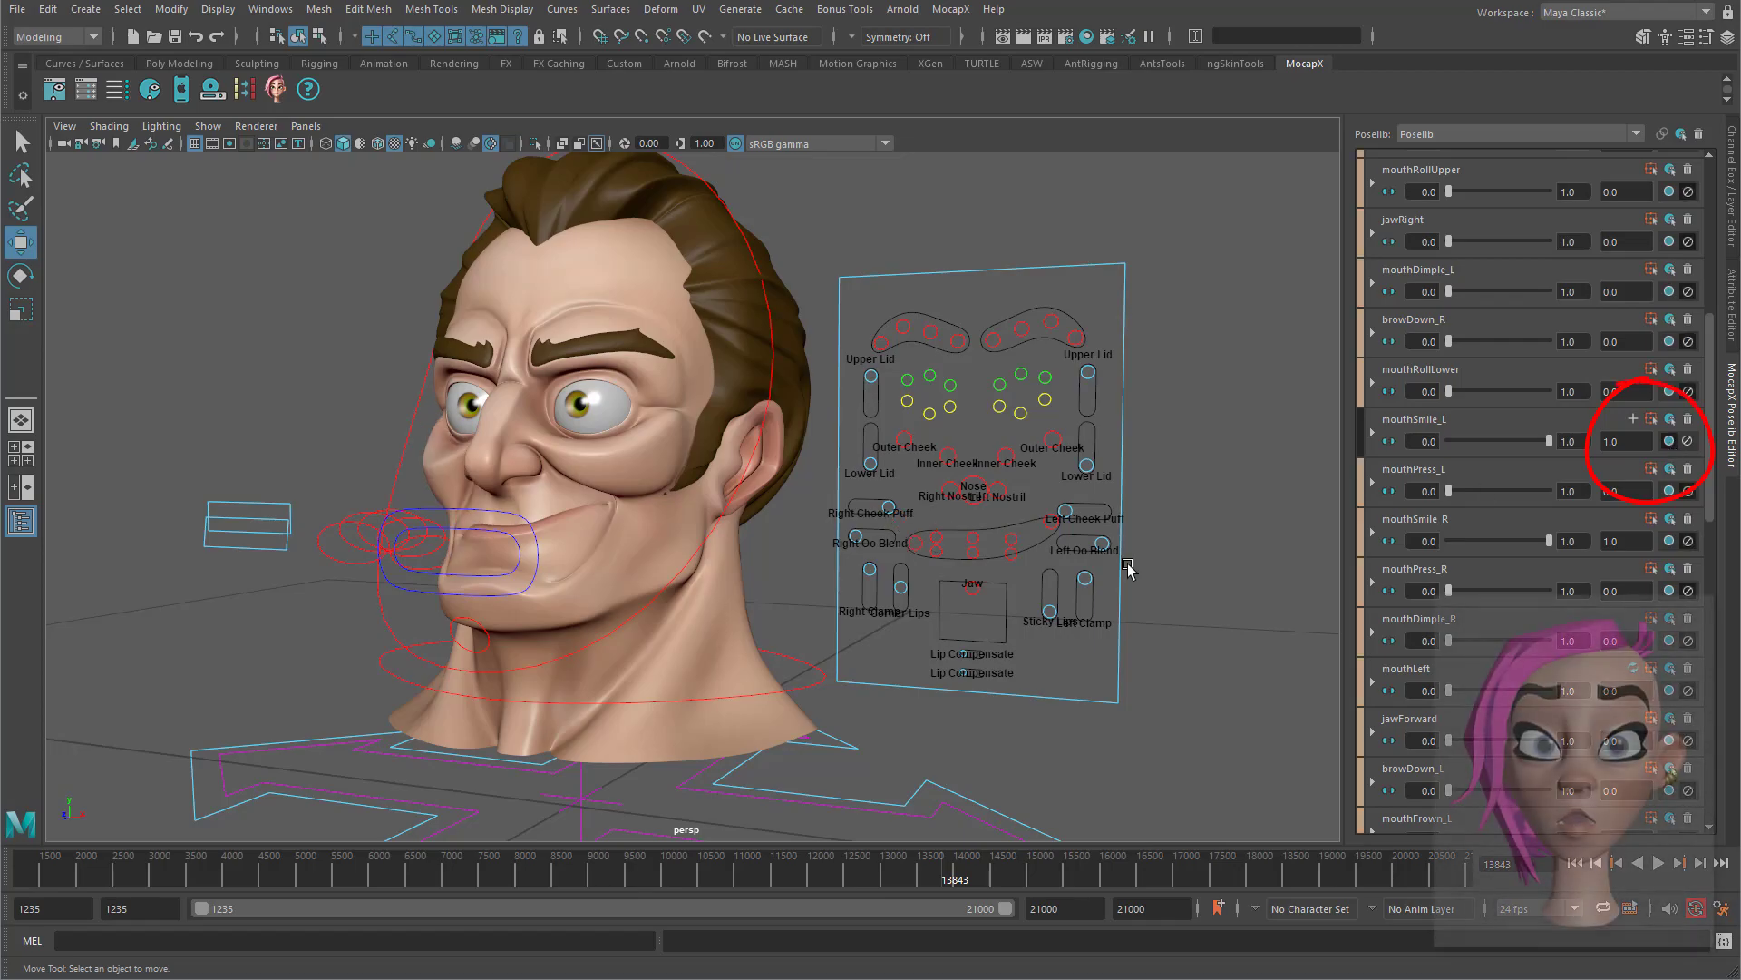
{"action": "mouse_move", "coordinate": [665, 610]}
{"action": "left_mouse_down", "text": "alt"}
{"action": "mouse_move", "coordinate": [711, 622]}
{"action": "mouse_move", "coordinate": [657, 613]}
{"action": "left_mouse_up", "text": "alt"}
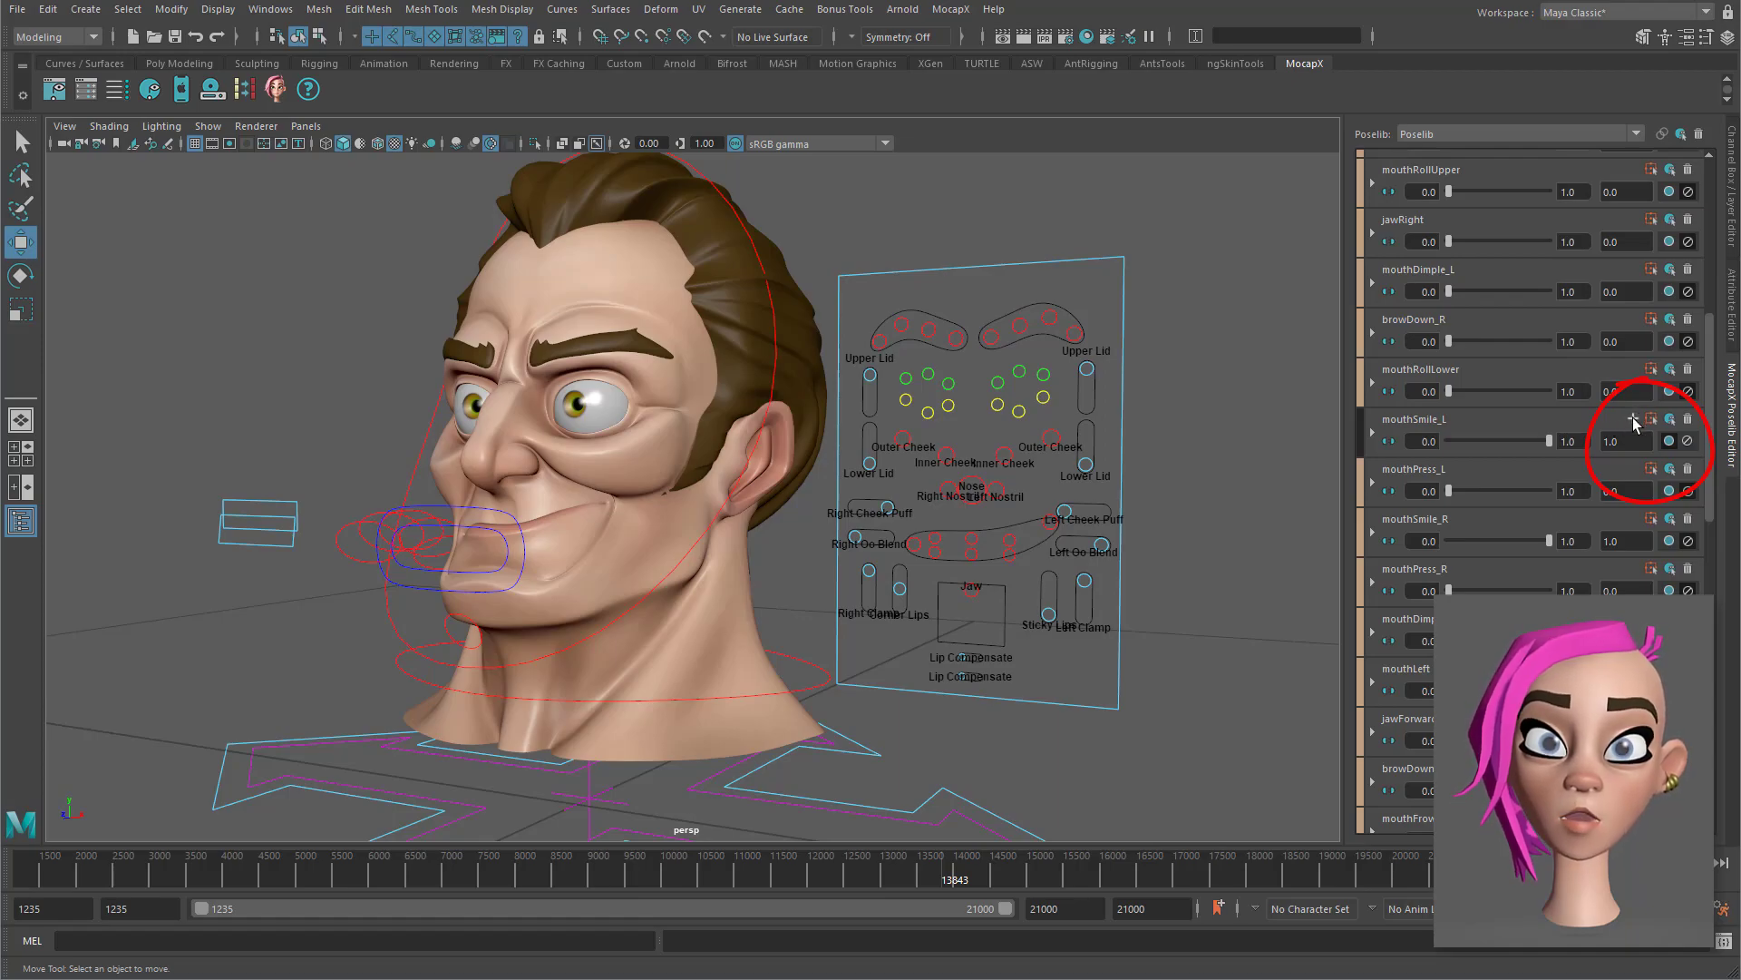
{"action": "left_click_drag", "start_coordinate": [1007, 519], "coordinate": [1045, 523], "text": "alt"}
{"action": "left_click", "coordinate": [1046, 521]}
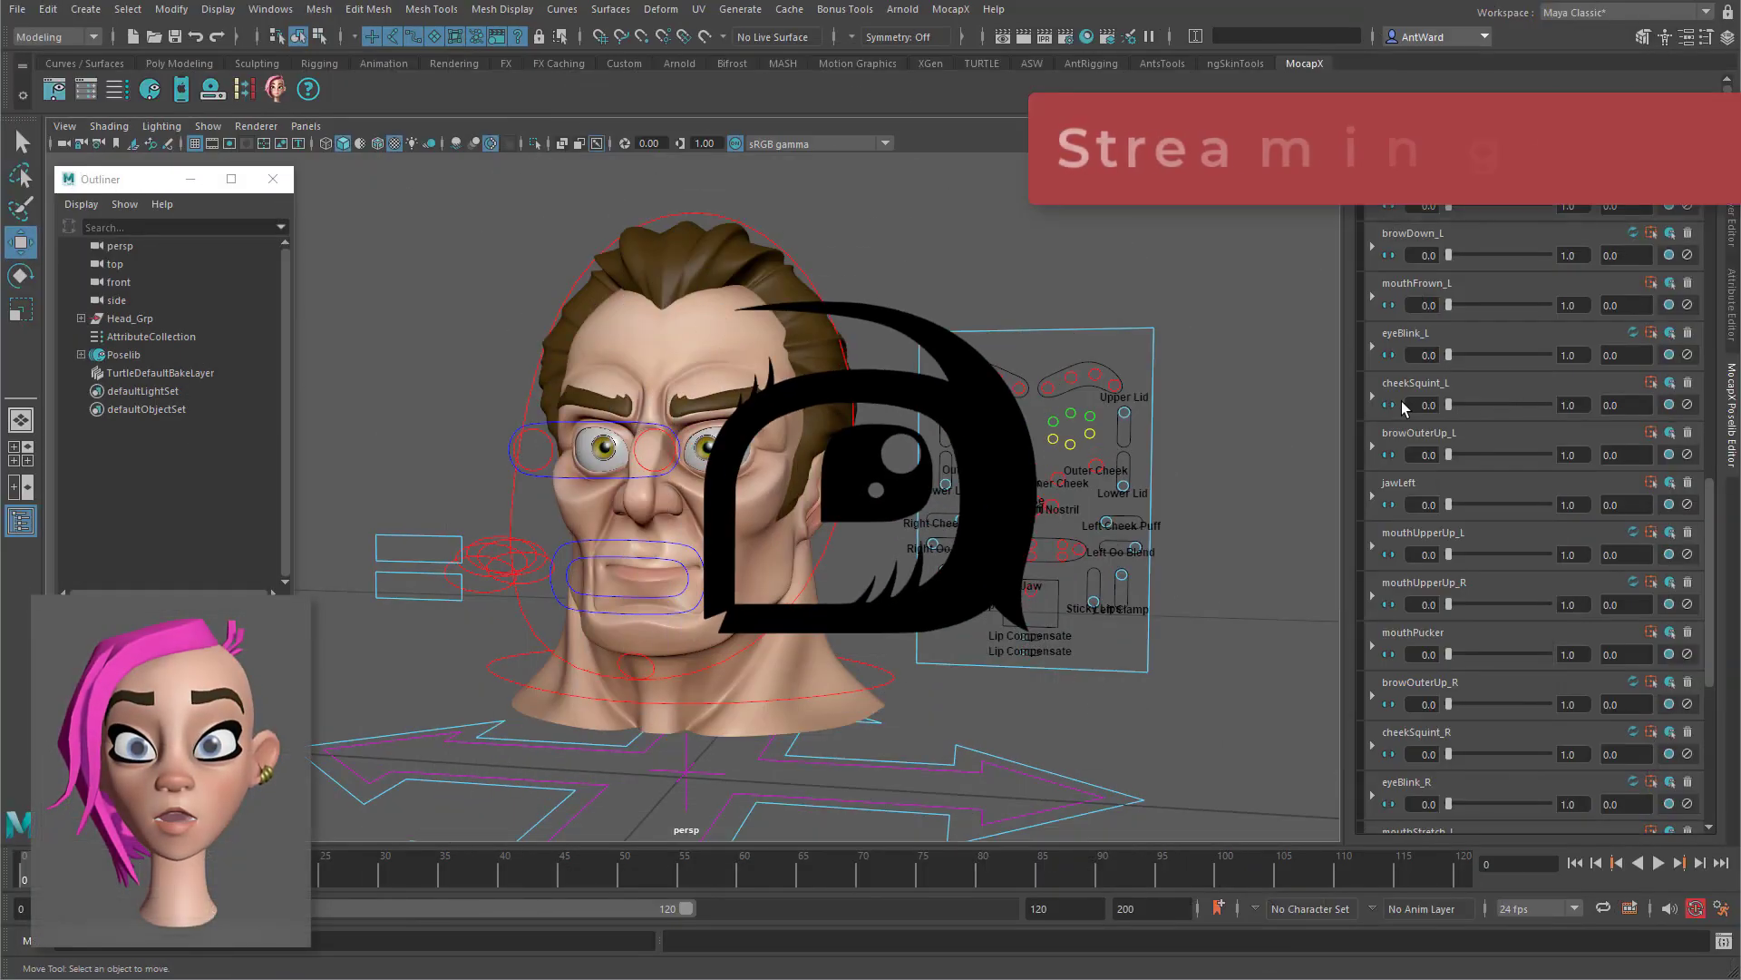
{"action": "scroll", "coordinate": [1537, 435], "scroll_direction": "up", "scroll_amount": 5}
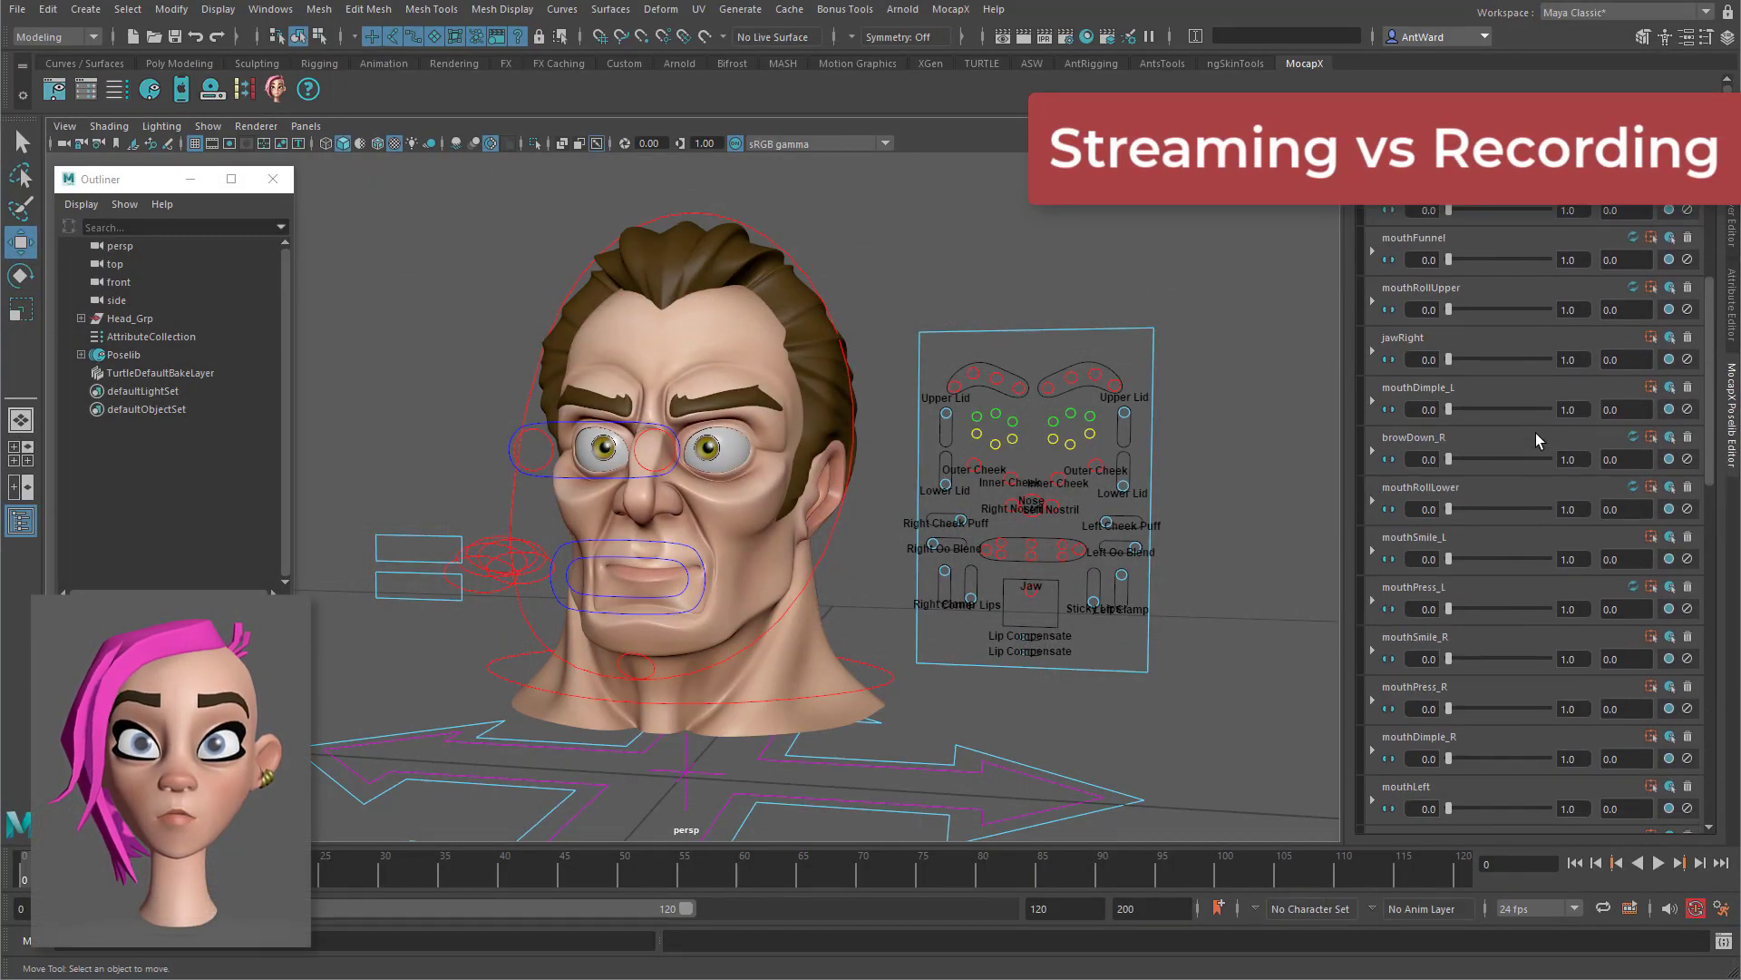
{"action": "scroll", "coordinate": [1537, 434], "scroll_direction": "up", "scroll_amount": 3}
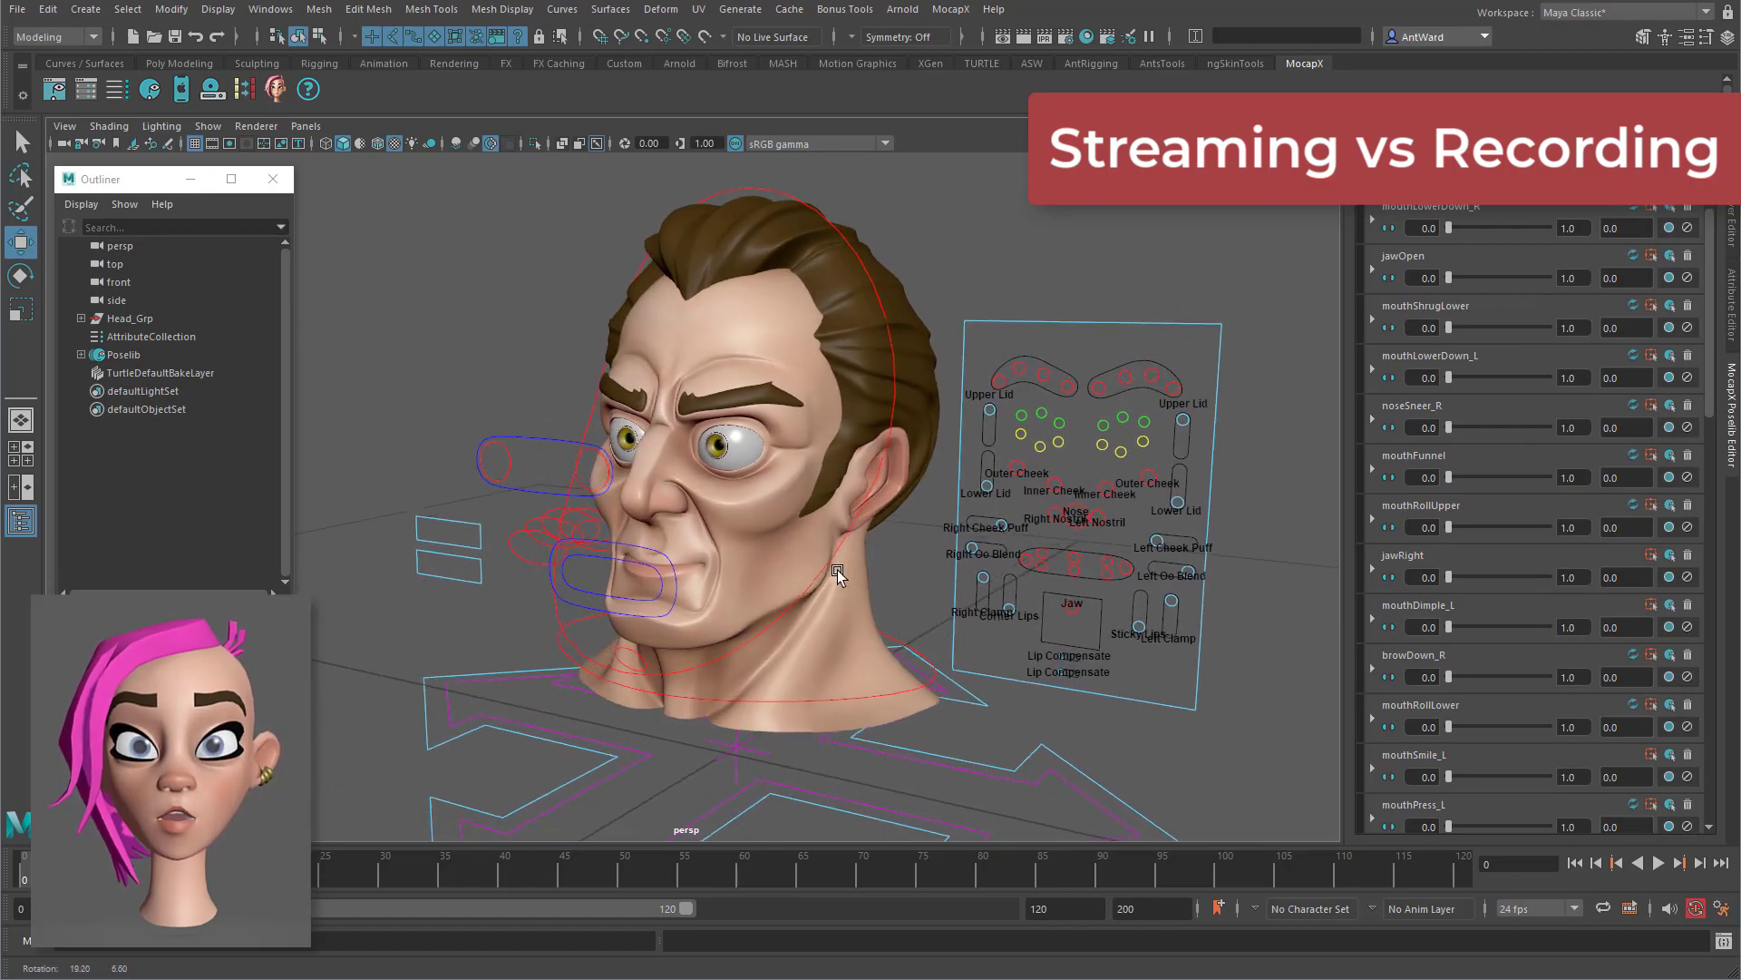
Step: Create a MocapX ClipReader node and show its Clip.mcpx settings in the Attribute Editor
{"action": "left_click", "coordinate": [81, 354]}
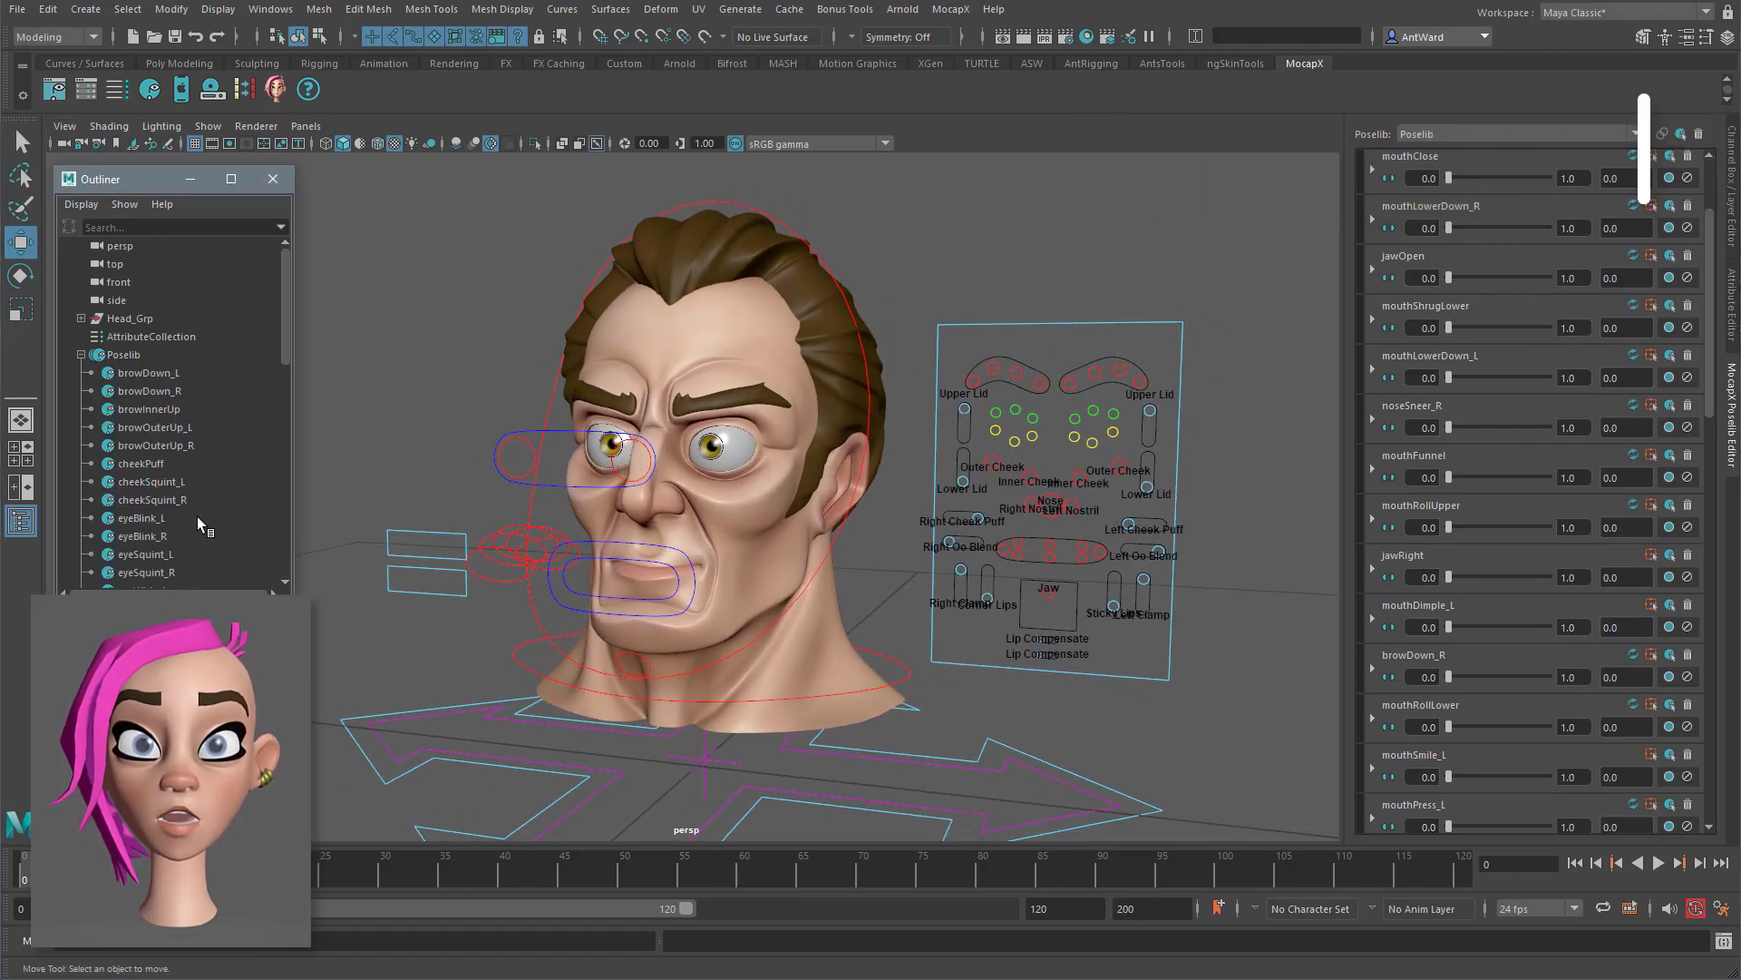
{"action": "left_click", "coordinate": [81, 354]}
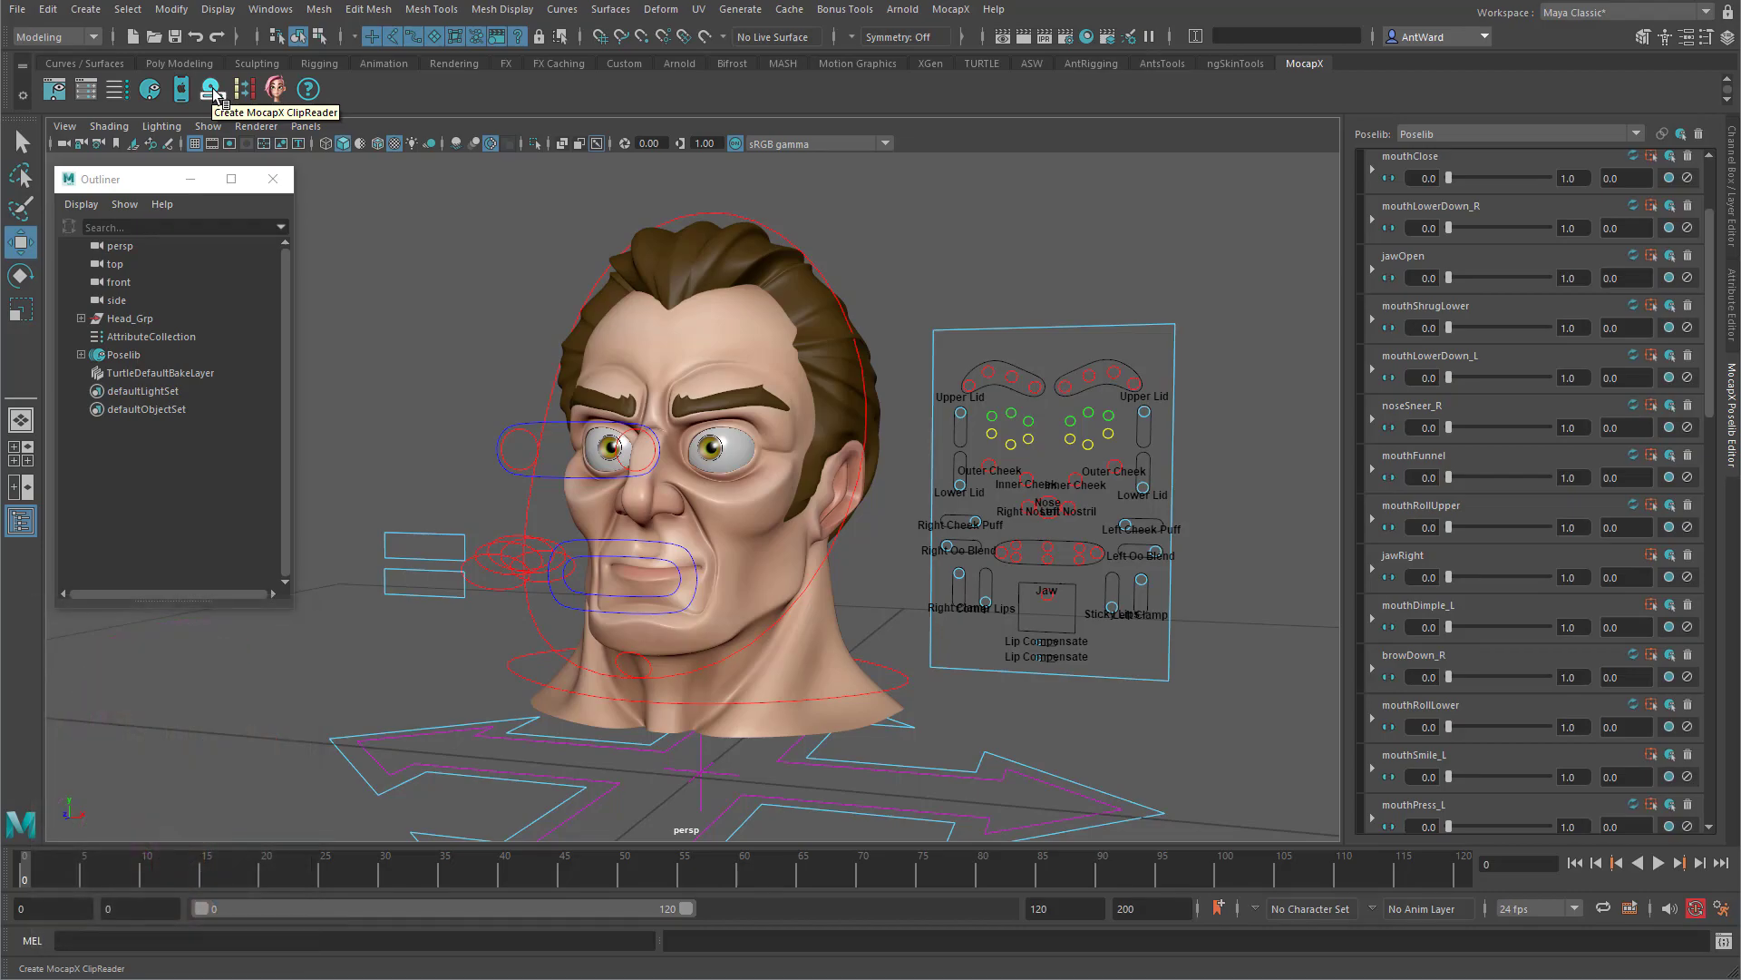
{"action": "left_click", "coordinate": [182, 91]}
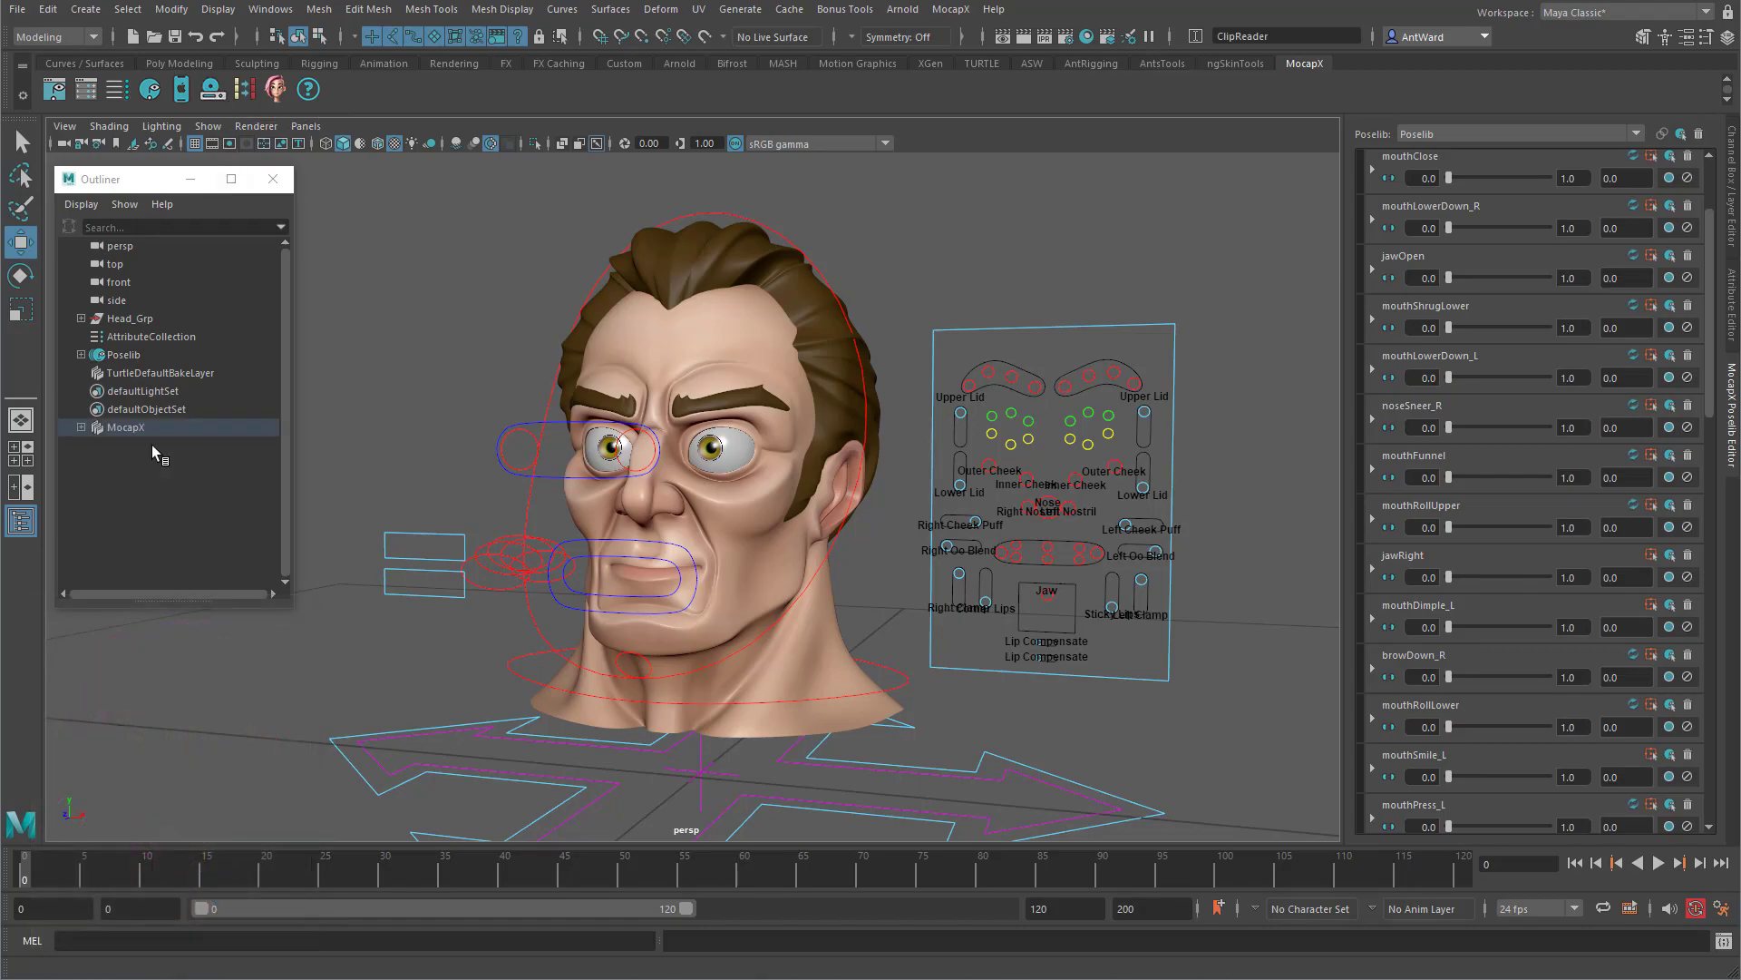
{"action": "left_click", "coordinate": [1732, 304]}
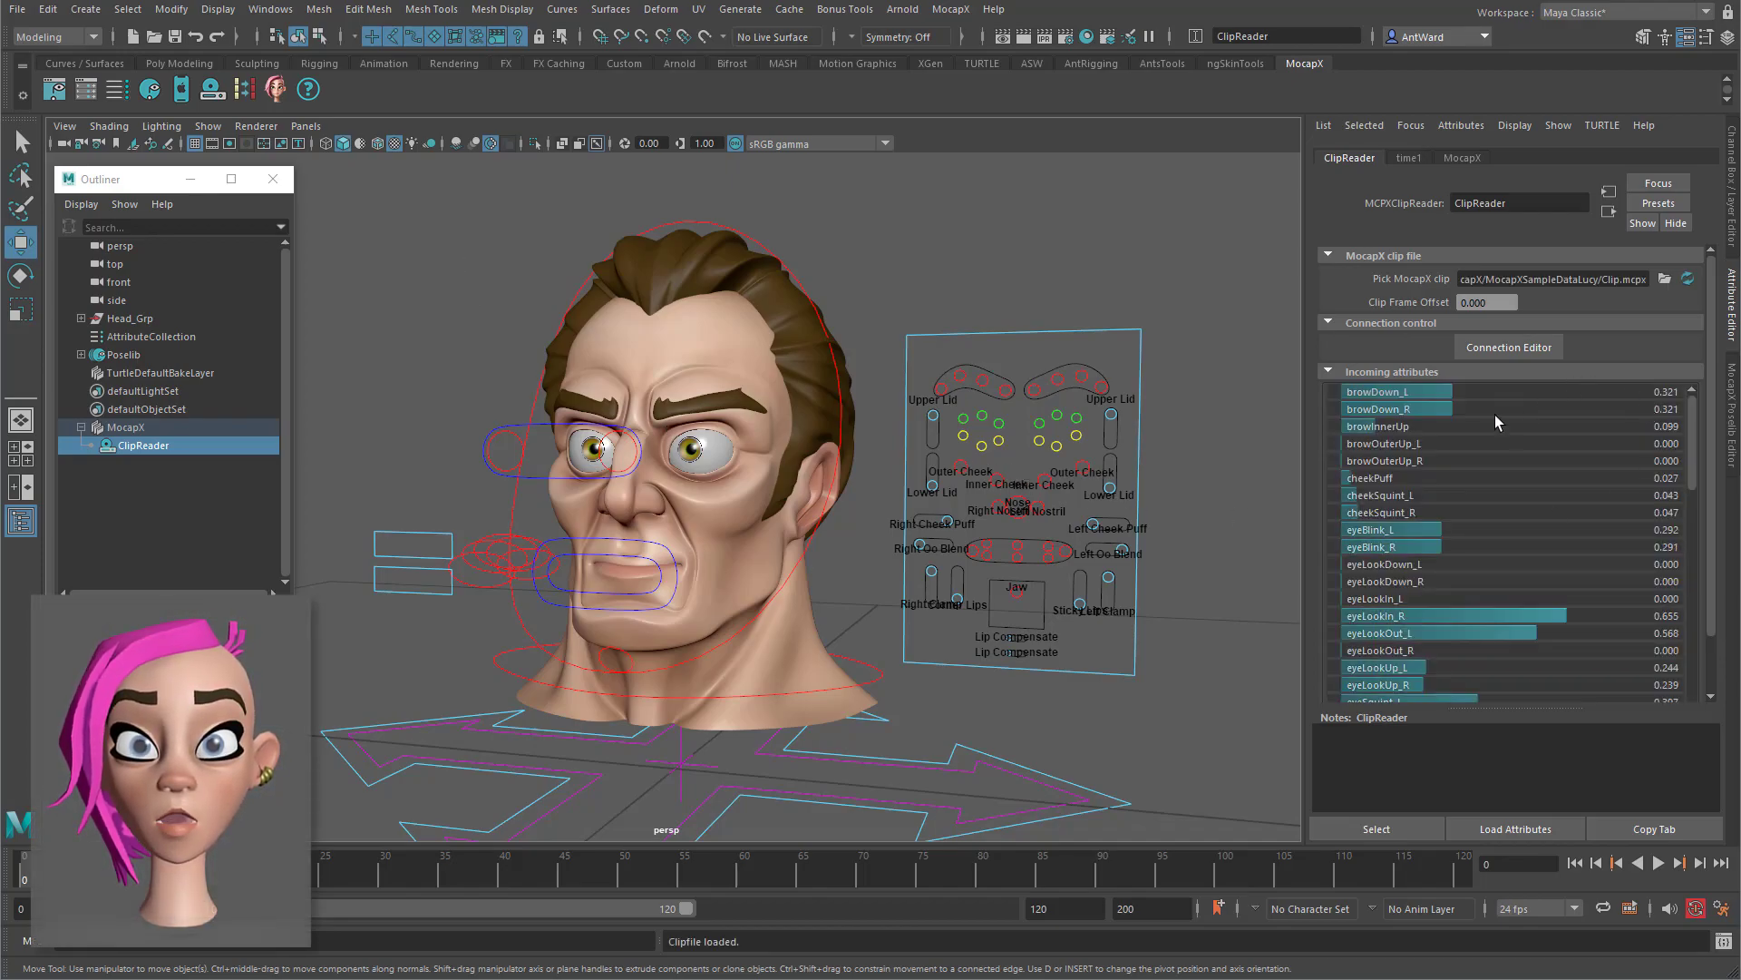
{"action": "scroll", "coordinate": [1527, 582], "scroll_direction": "down", "scroll_amount": 3}
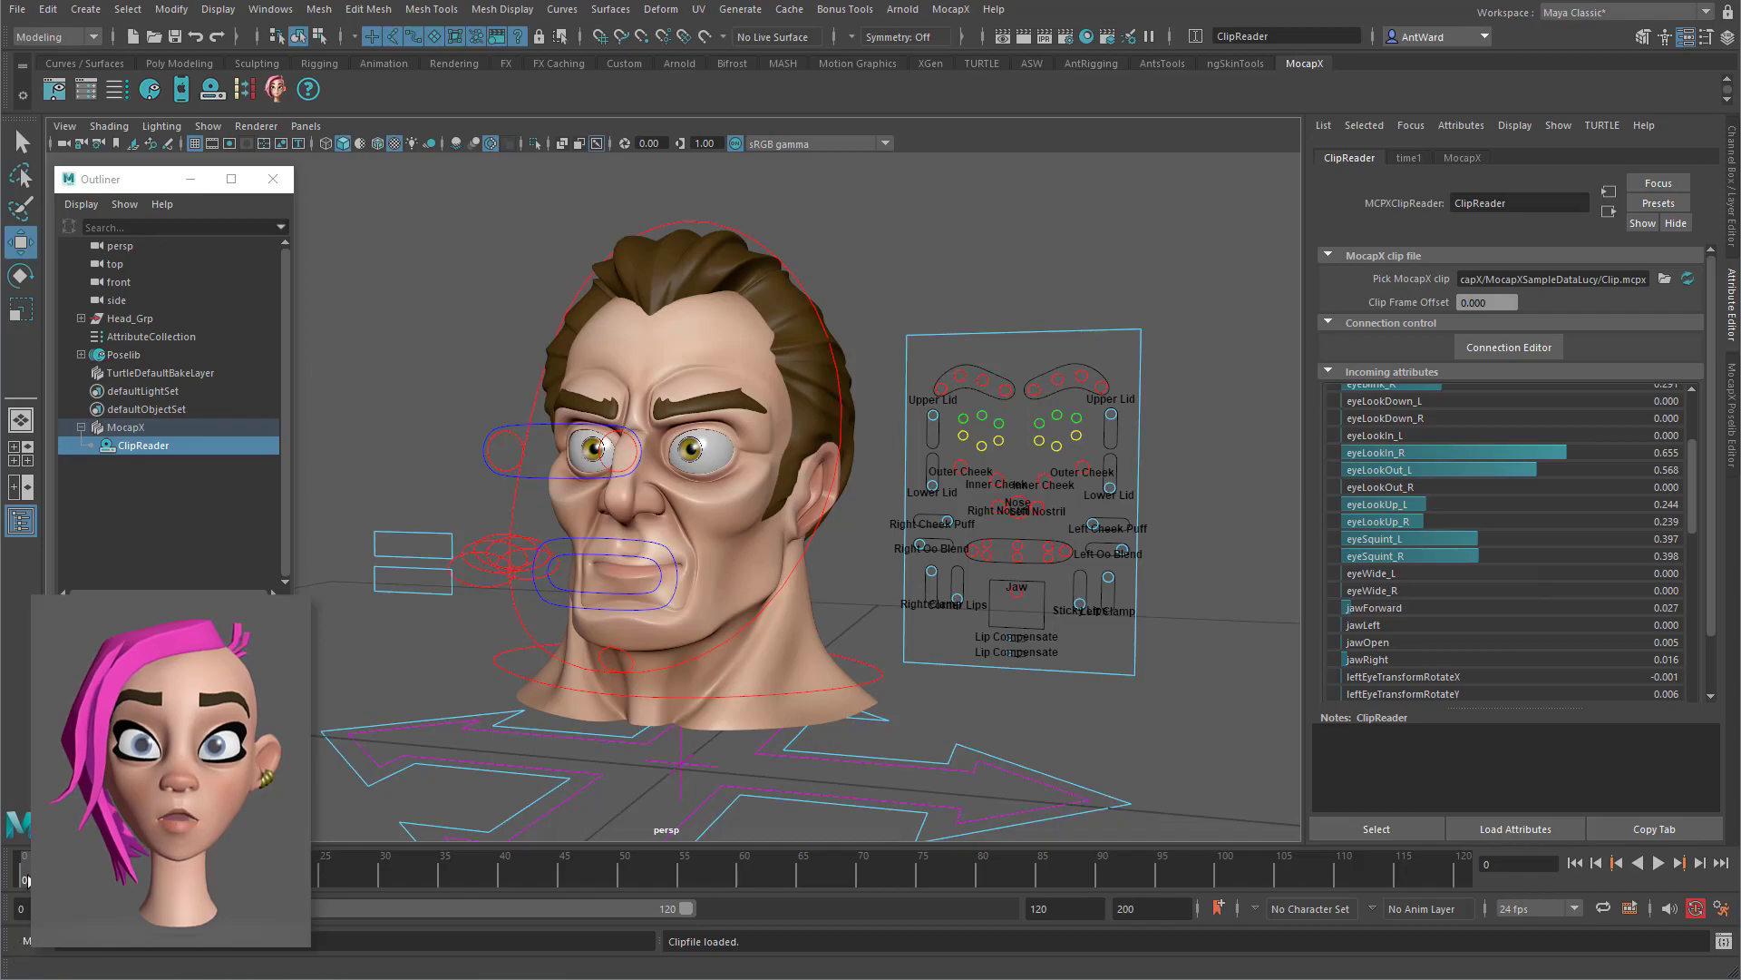
Step: Play back the Clip.mcpx facial capture, stop it, and orbit slightly around the head
{"action": "key", "text": "alt+v"}
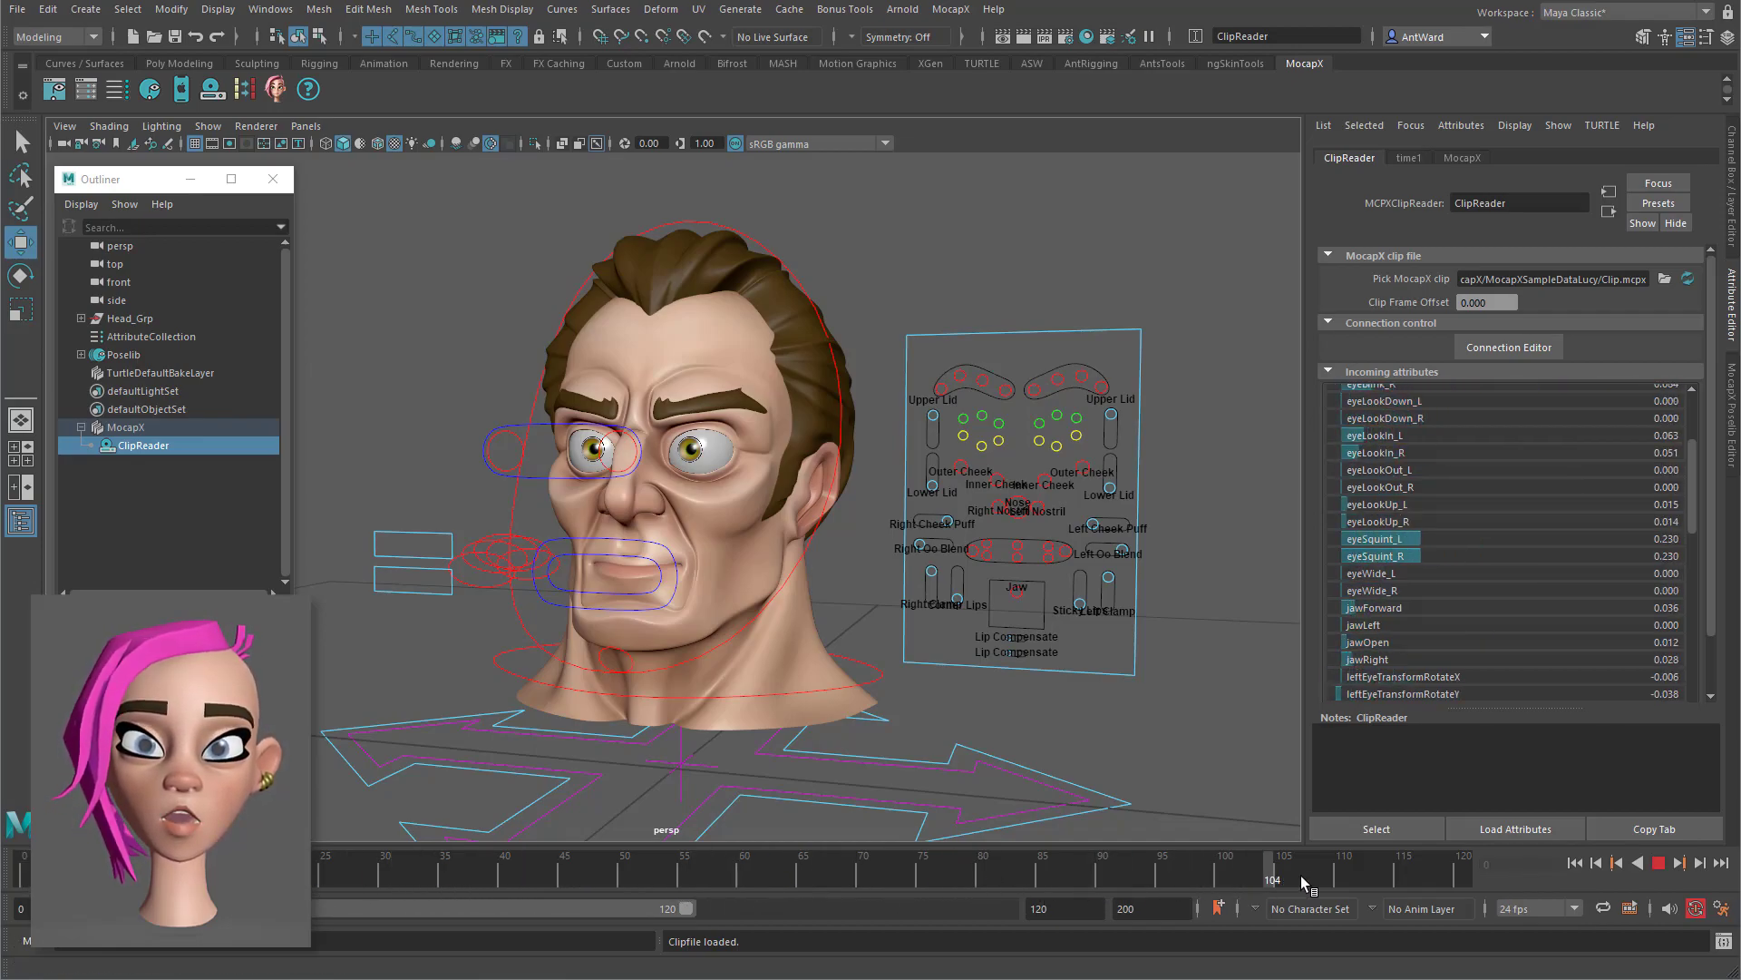
{"action": "key", "text": "alt+v"}
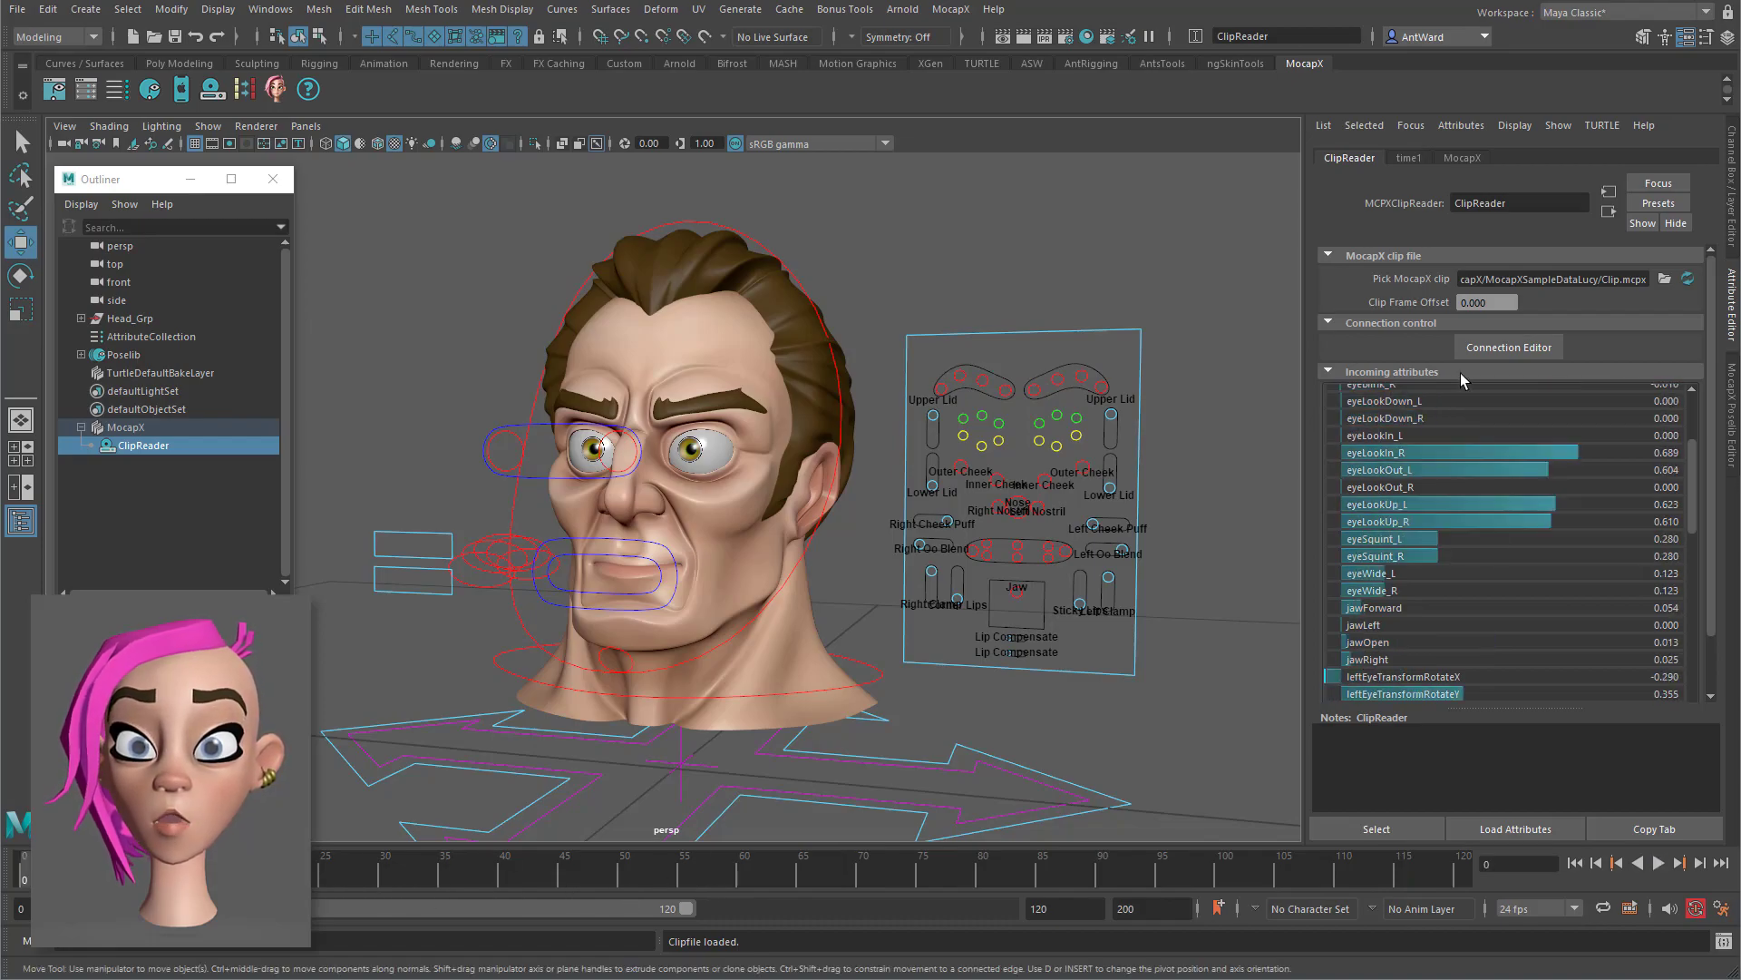
{"action": "scroll", "coordinate": [1510, 448], "scroll_direction": "up", "scroll_amount": 1}
{"action": "scroll", "coordinate": [1469, 449], "scroll_direction": "up", "scroll_amount": 2}
{"action": "left_click_drag", "start_coordinate": [697, 453], "coordinate": [615, 441], "text": "alt"}
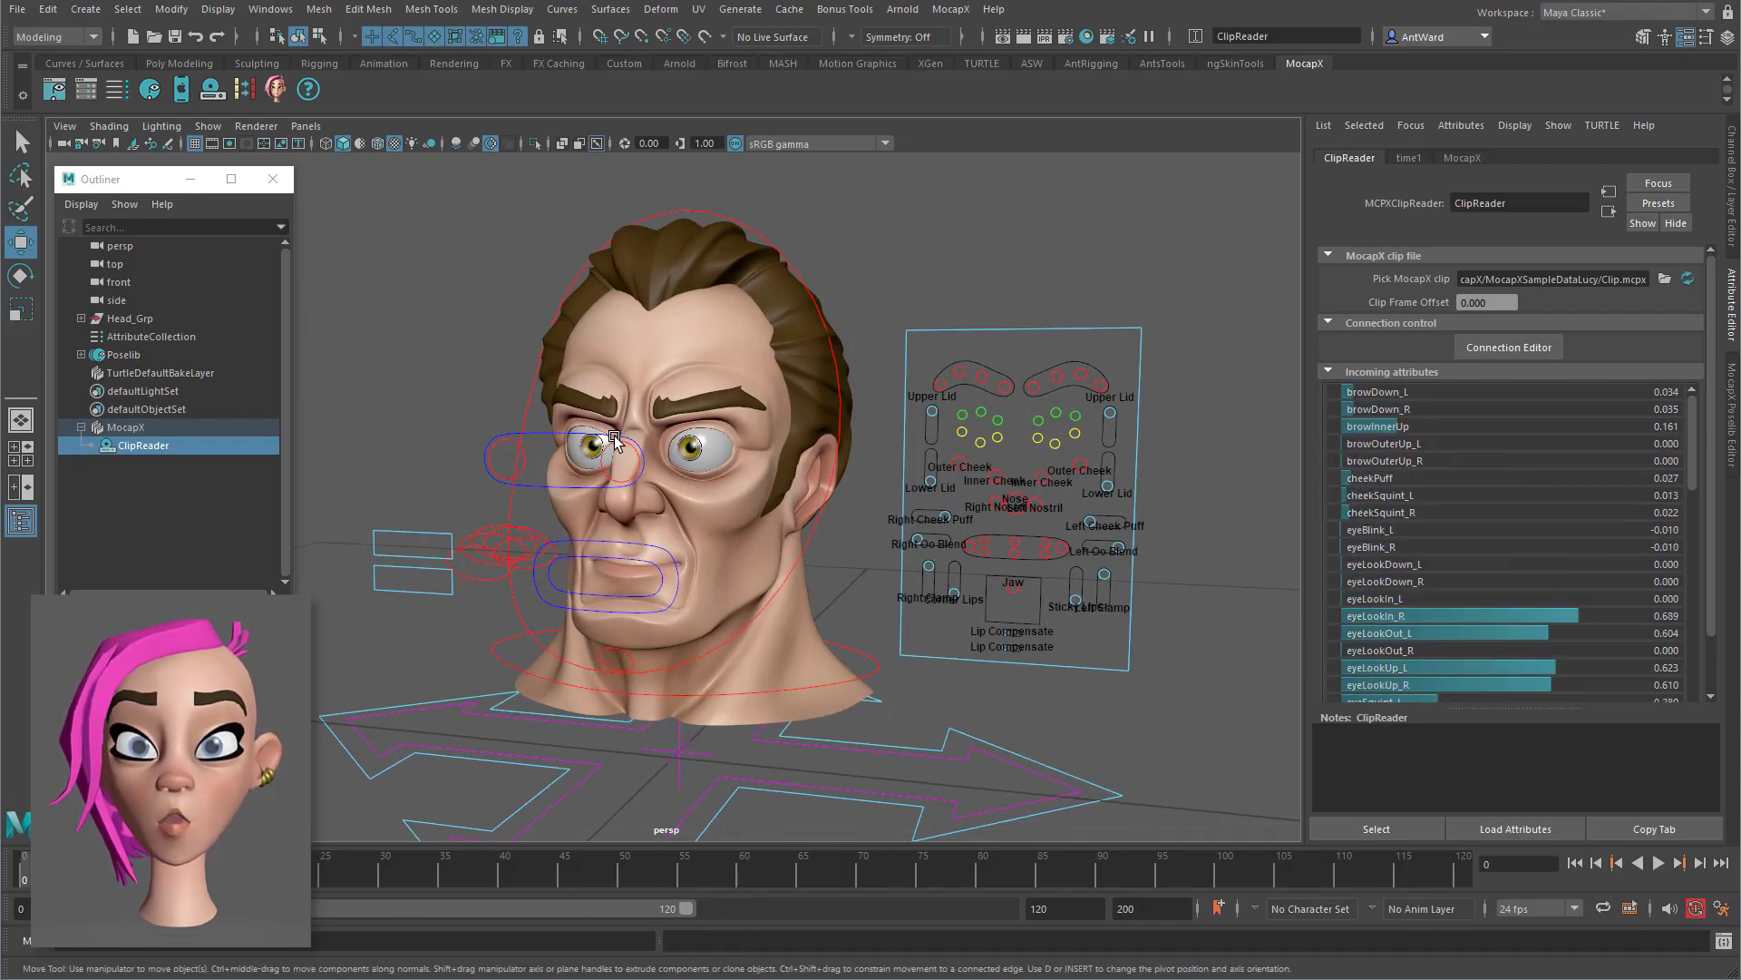
Step: Open the Connection Editor and load all poses, browDown_L through noseSneer_R, as targets
{"action": "left_click", "coordinate": [270, 9]}
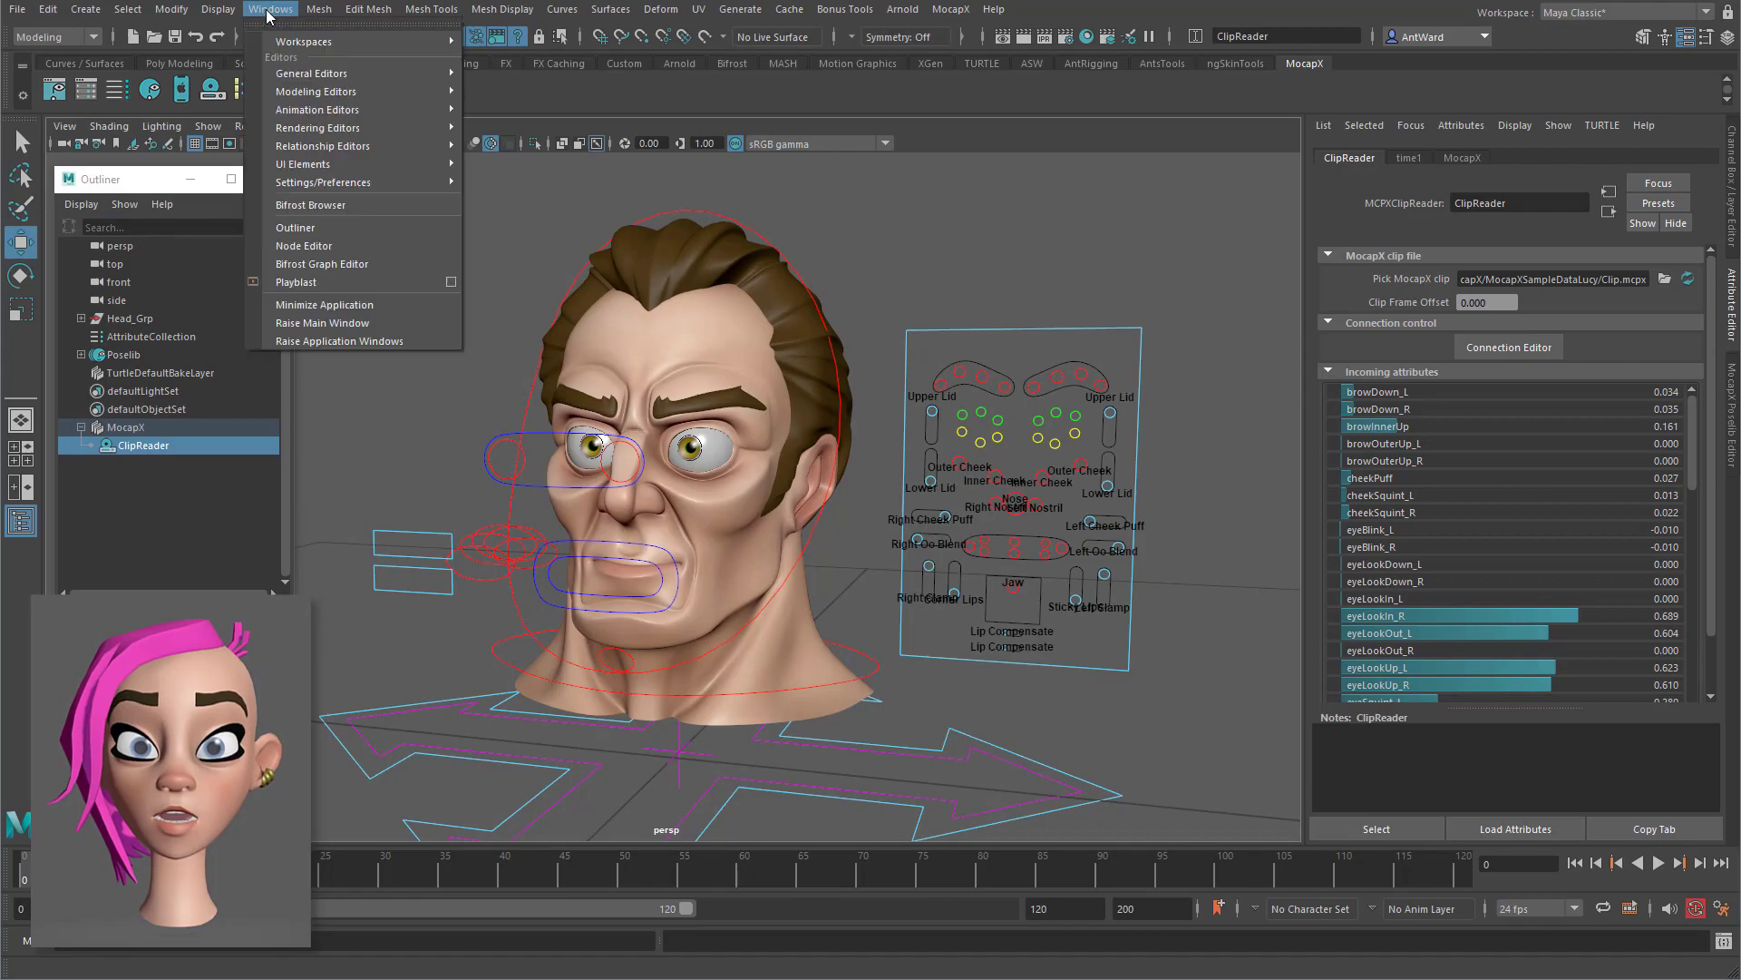
{"action": "mouse_move", "coordinate": [418, 72]}
{"action": "left_click", "coordinate": [544, 276]}
{"action": "left_click_drag", "start_coordinate": [638, 347], "coordinate": [651, 223]}
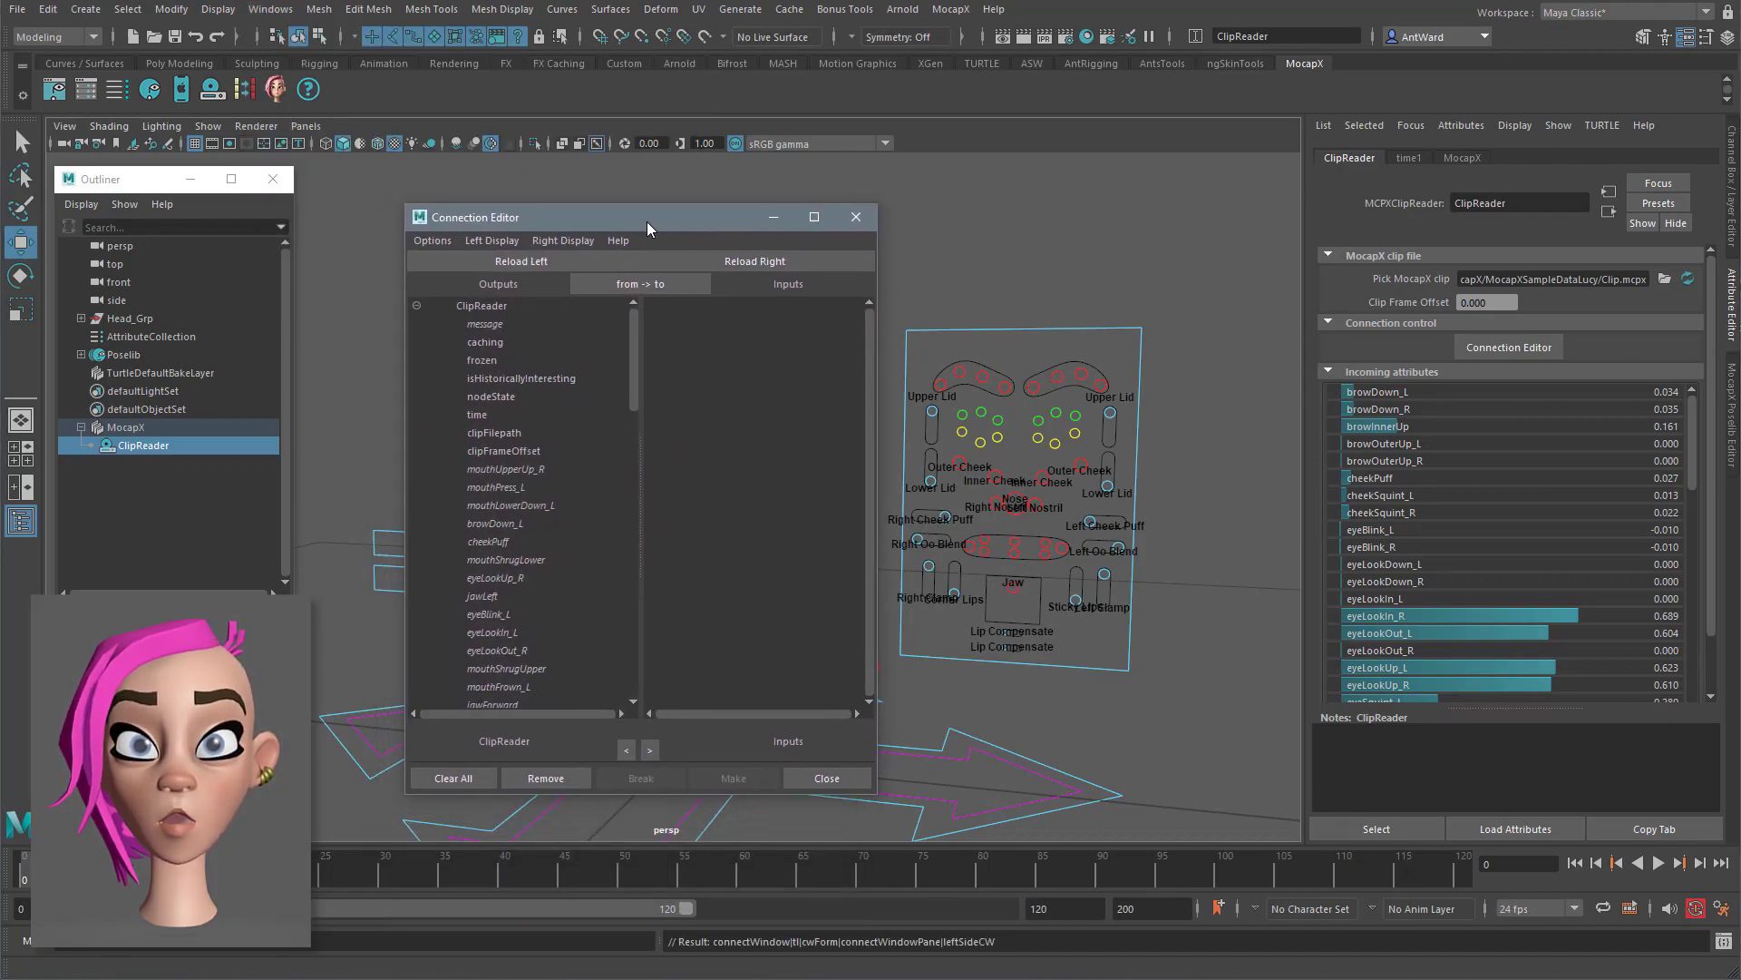
{"action": "left_click", "coordinate": [81, 354]}
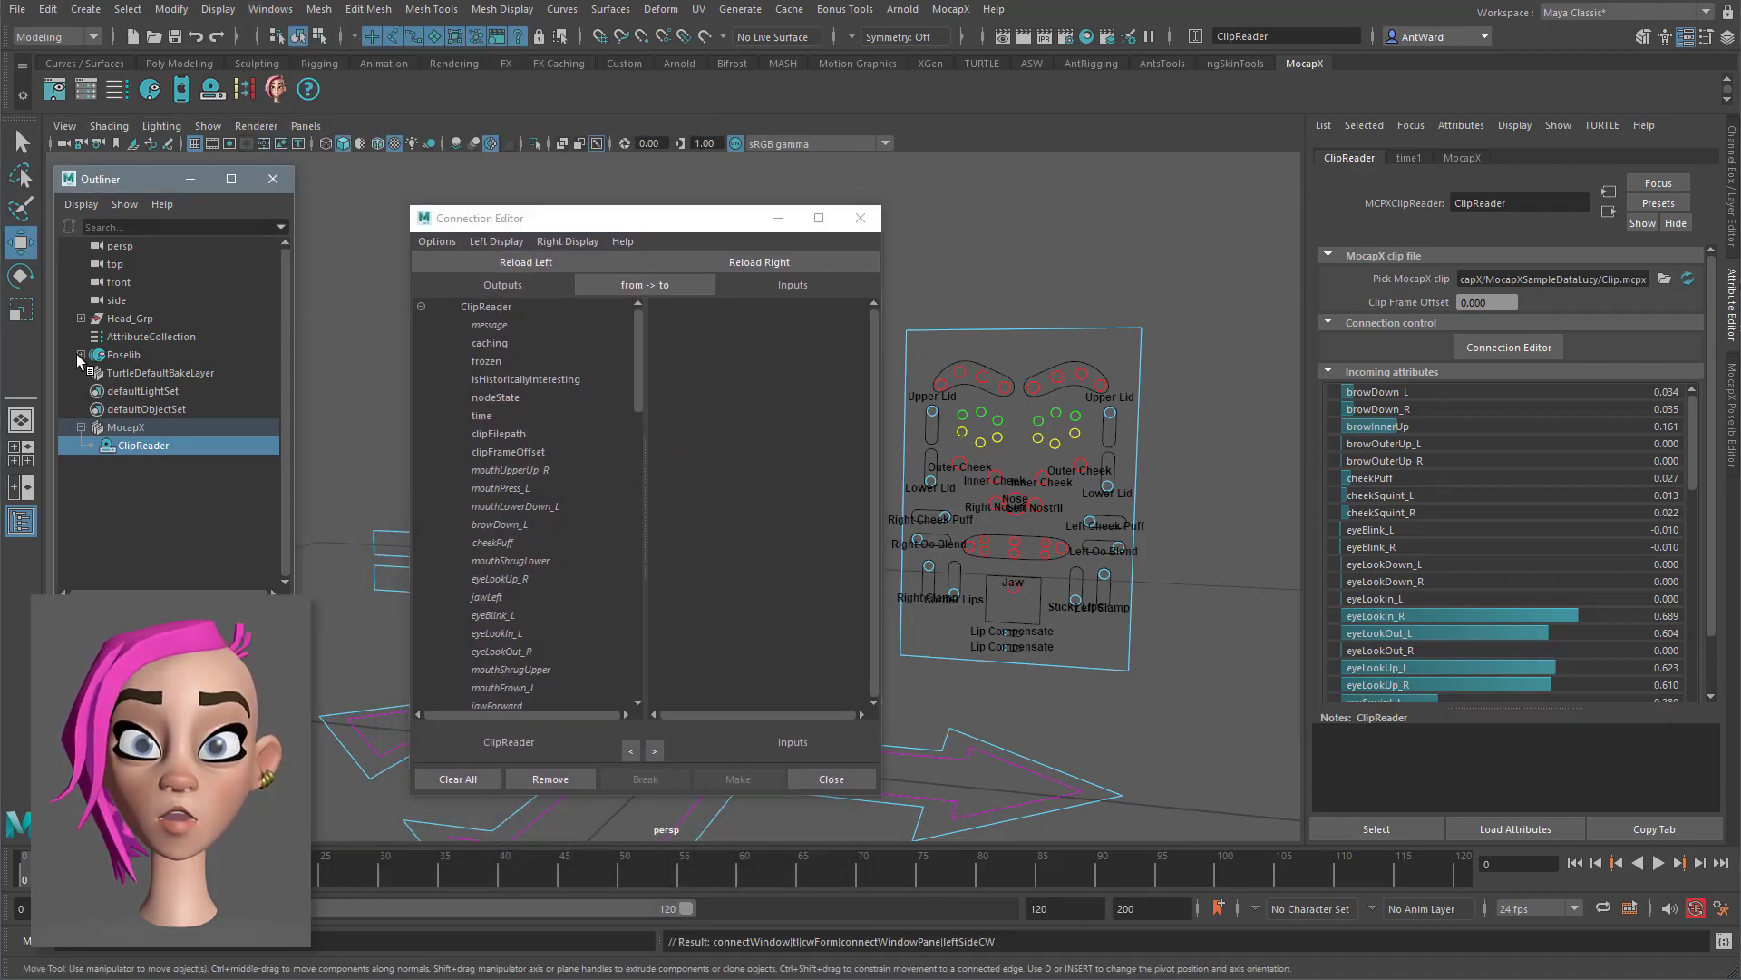
{"action": "left_click", "coordinate": [166, 373]}
{"action": "scroll", "coordinate": [174, 497], "scroll_direction": "down", "scroll_amount": 10}
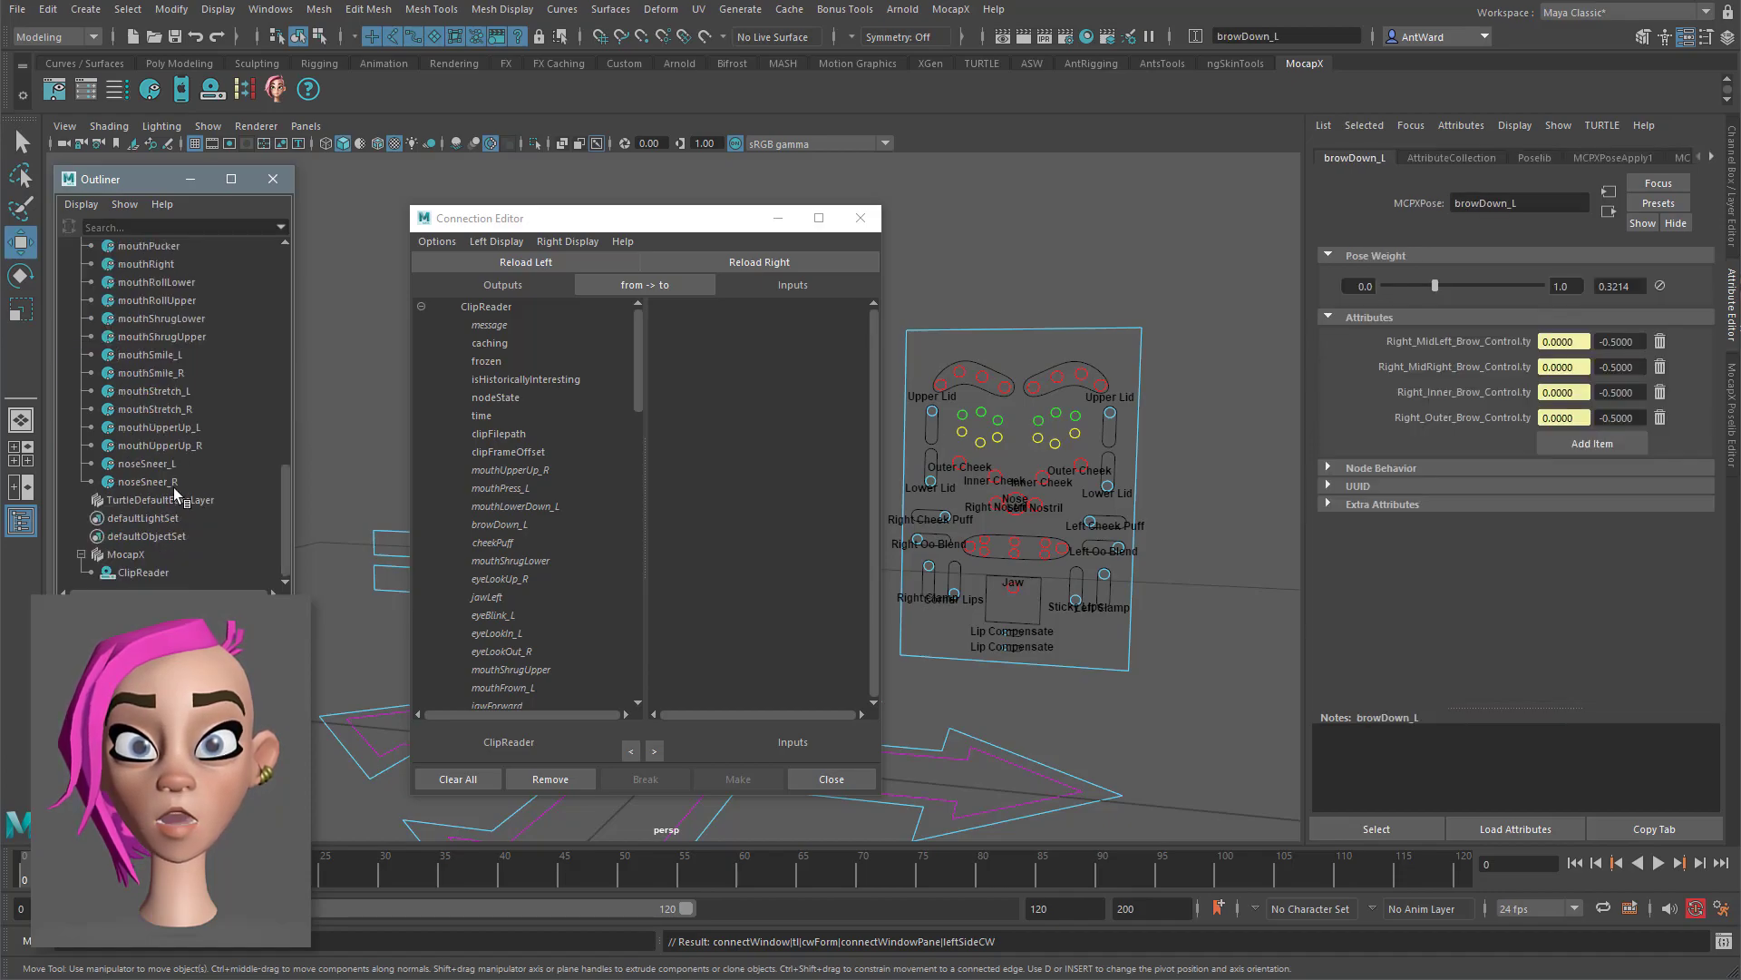
{"action": "left_click", "coordinate": [173, 483], "text": "shift"}
{"action": "left_click", "coordinate": [742, 262]}
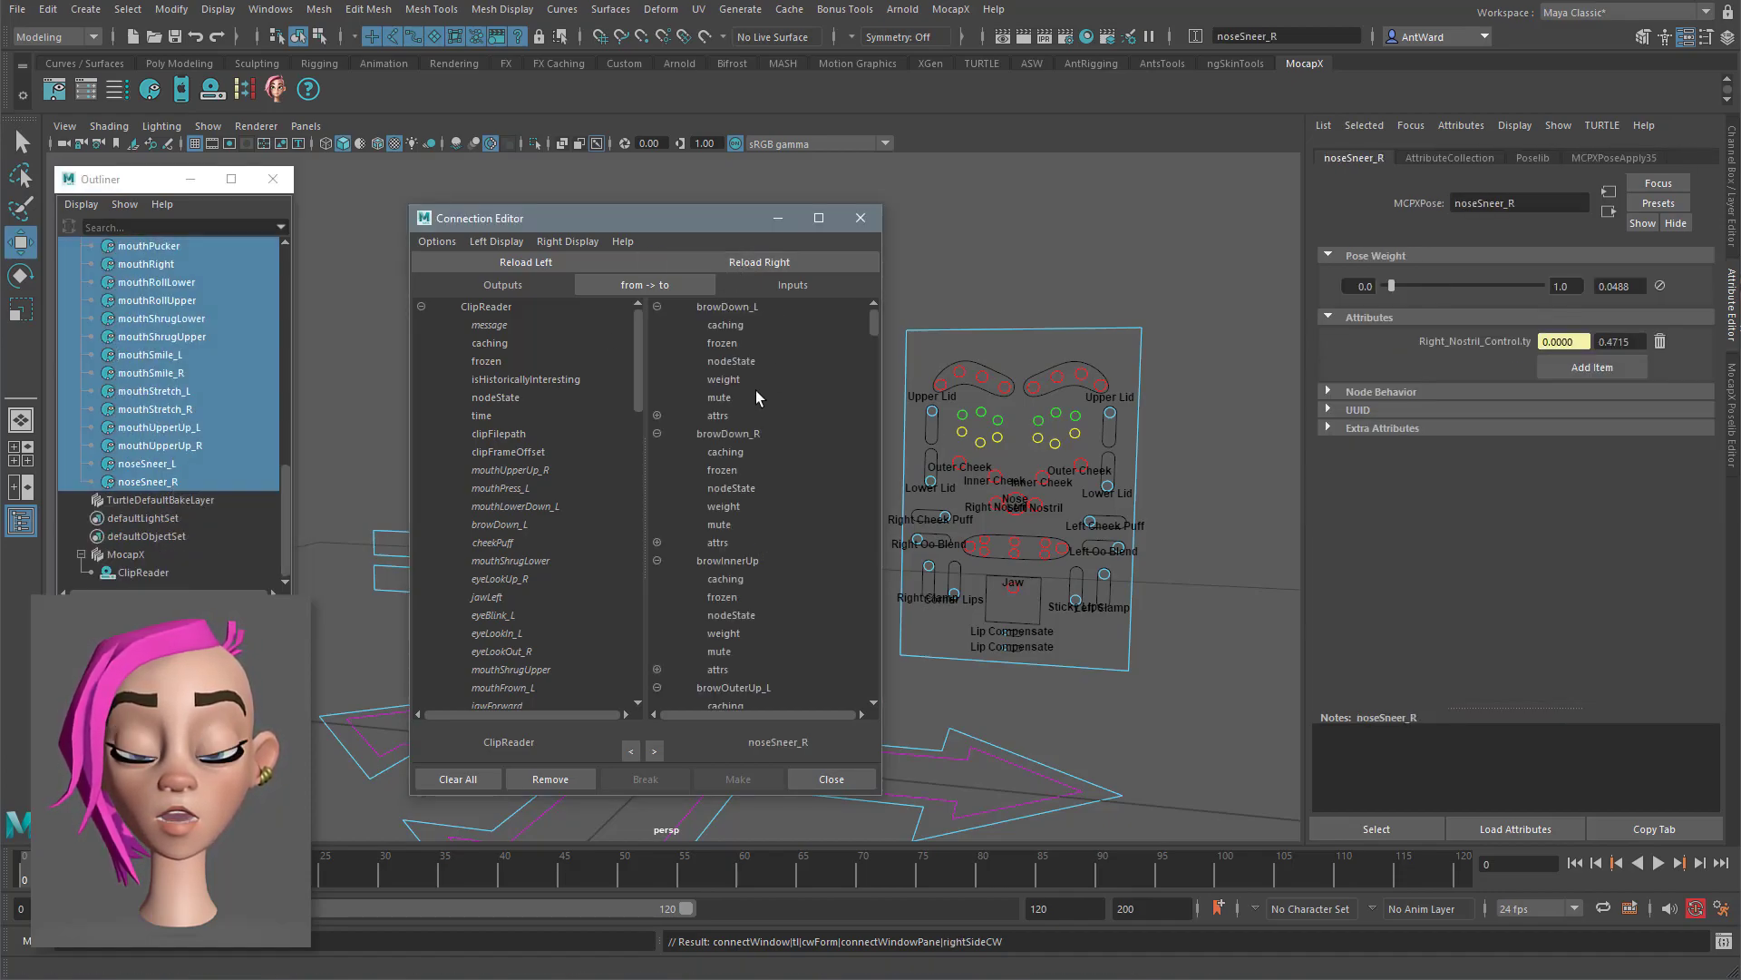
{"action": "left_click_drag", "start_coordinate": [683, 222], "coordinate": [1102, 172]}
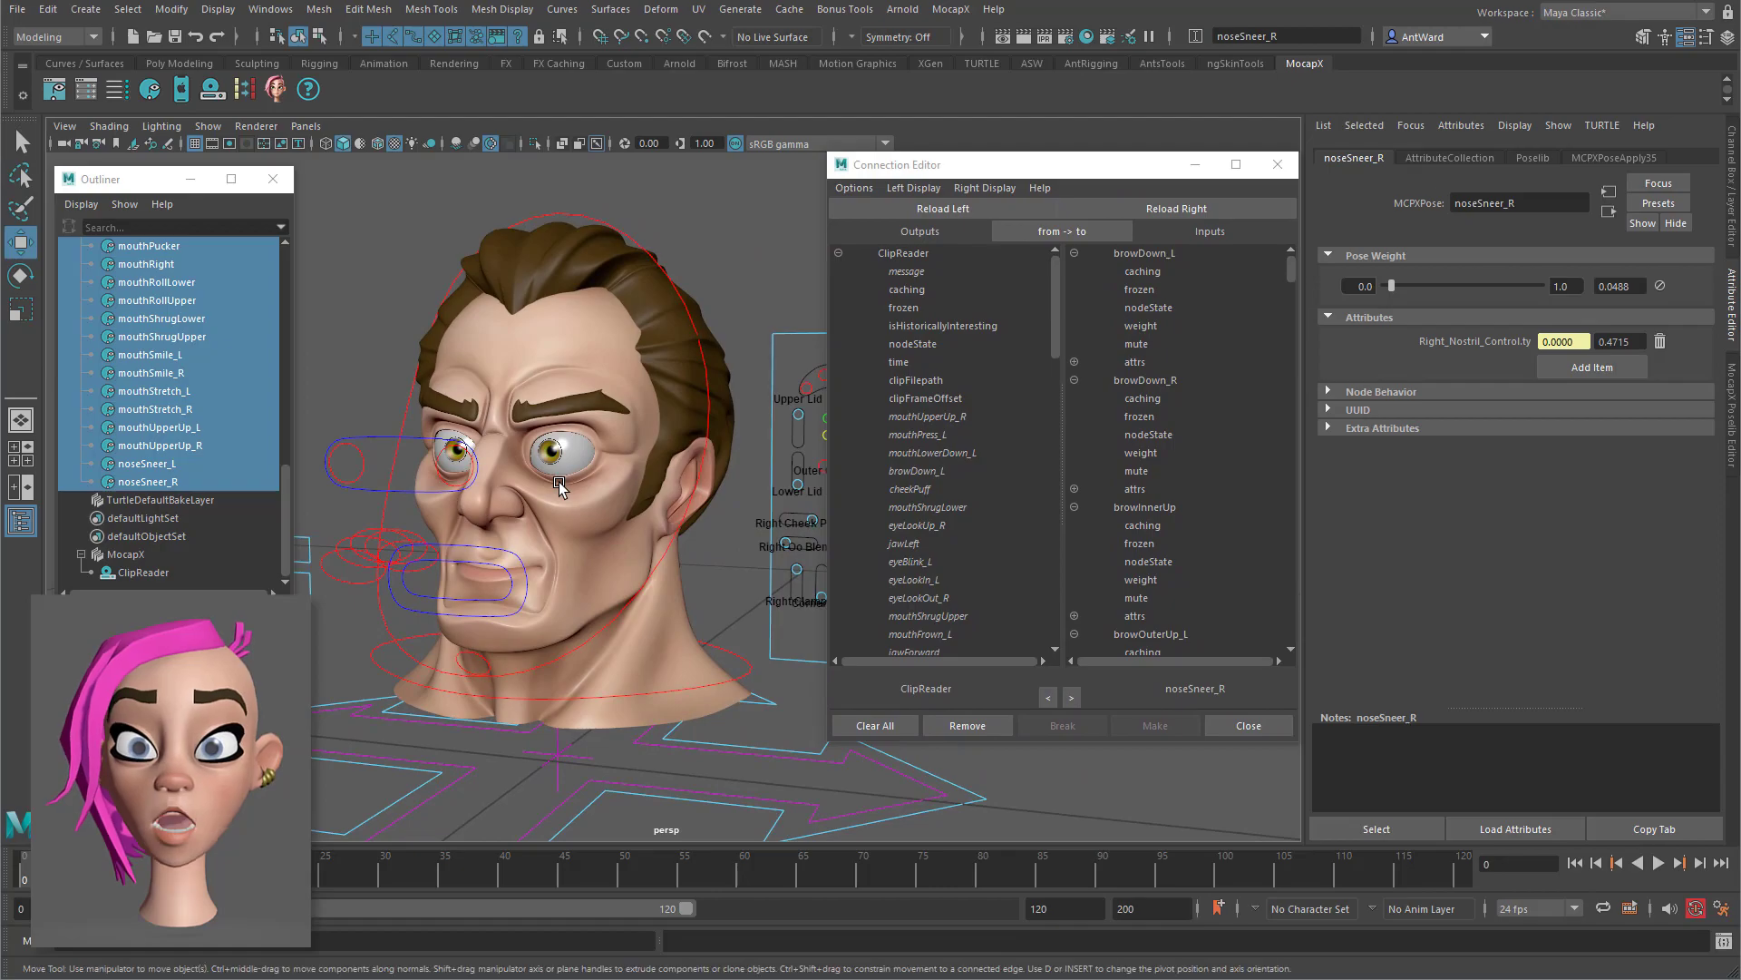
Step: Connect ClipReader.browDown_L to browDown_L.weight and verify the connection
{"action": "left_click", "coordinate": [903, 473]}
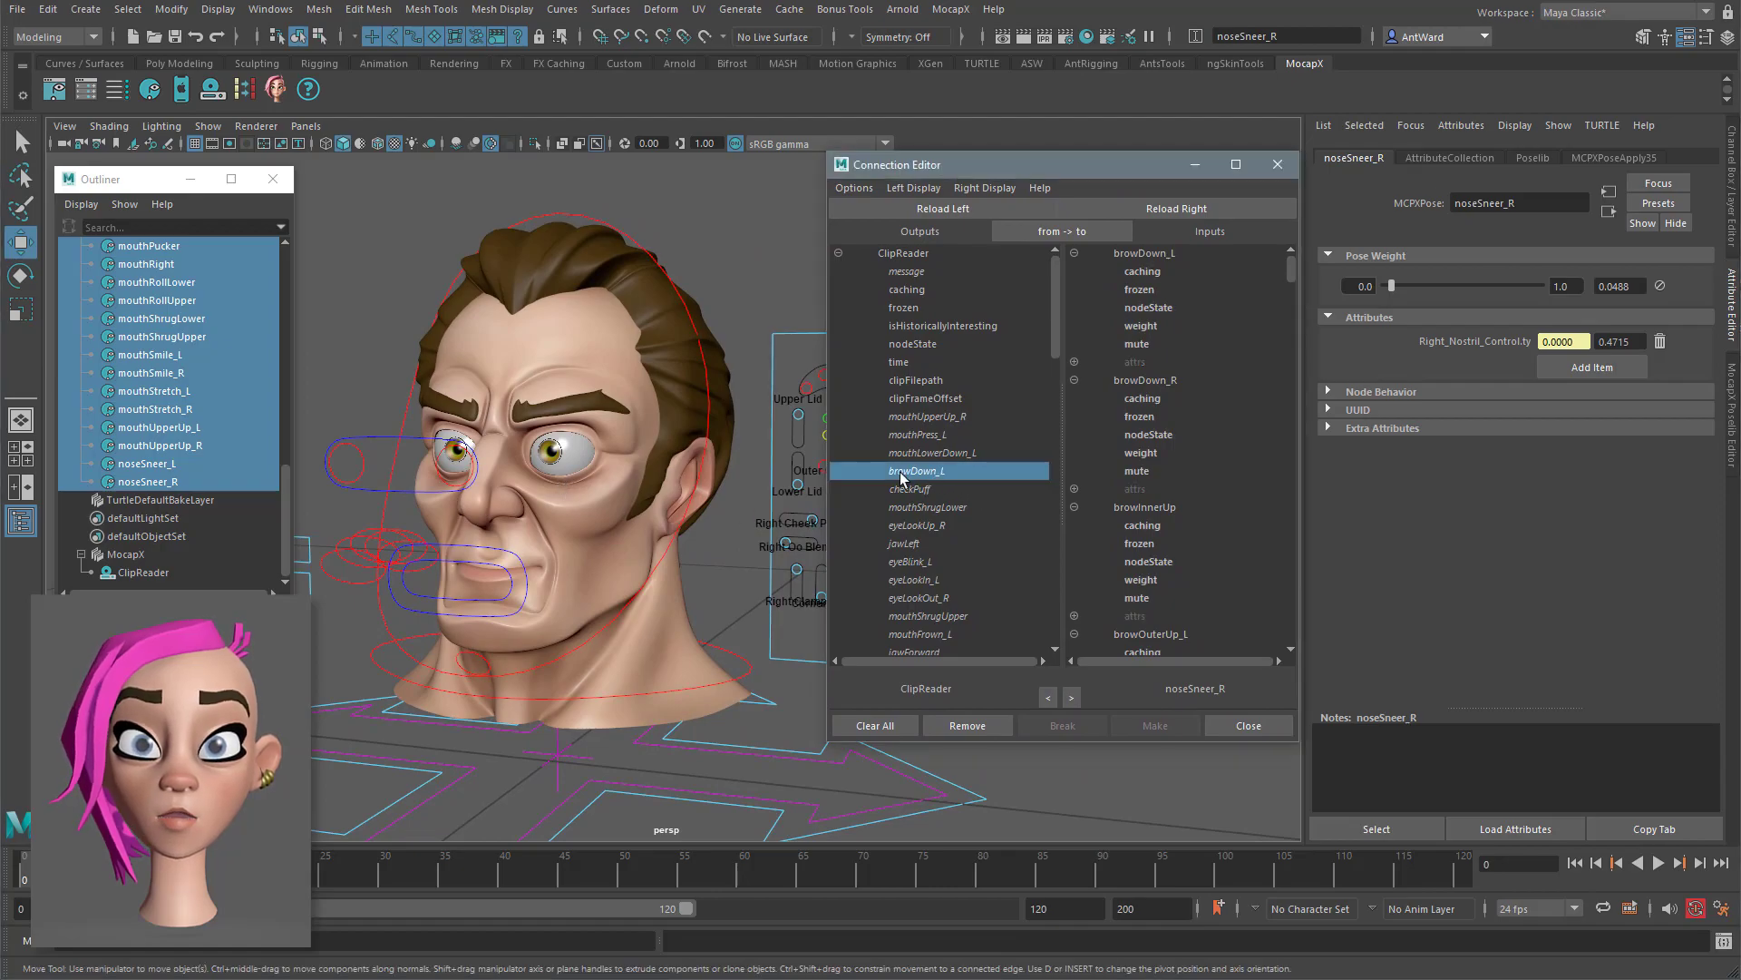
{"action": "left_click", "coordinate": [1148, 326]}
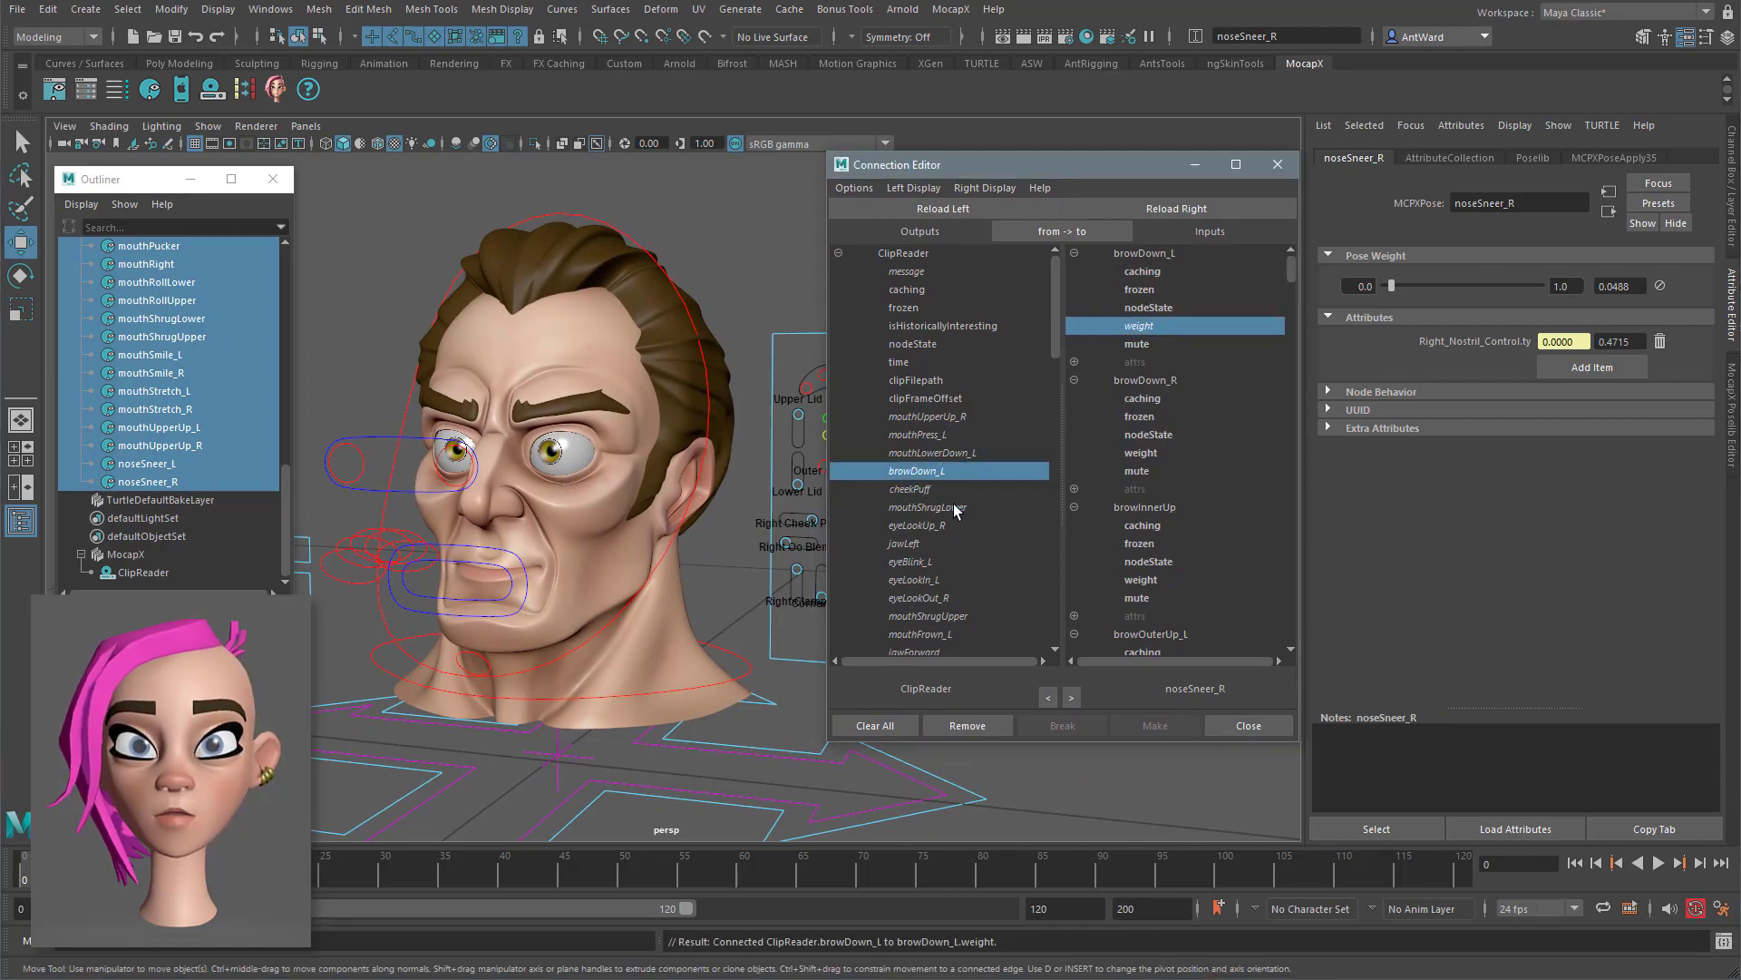
{"action": "left_click", "coordinate": [946, 418]}
{"action": "scroll", "coordinate": [1179, 517], "scroll_direction": "down", "scroll_amount": 15}
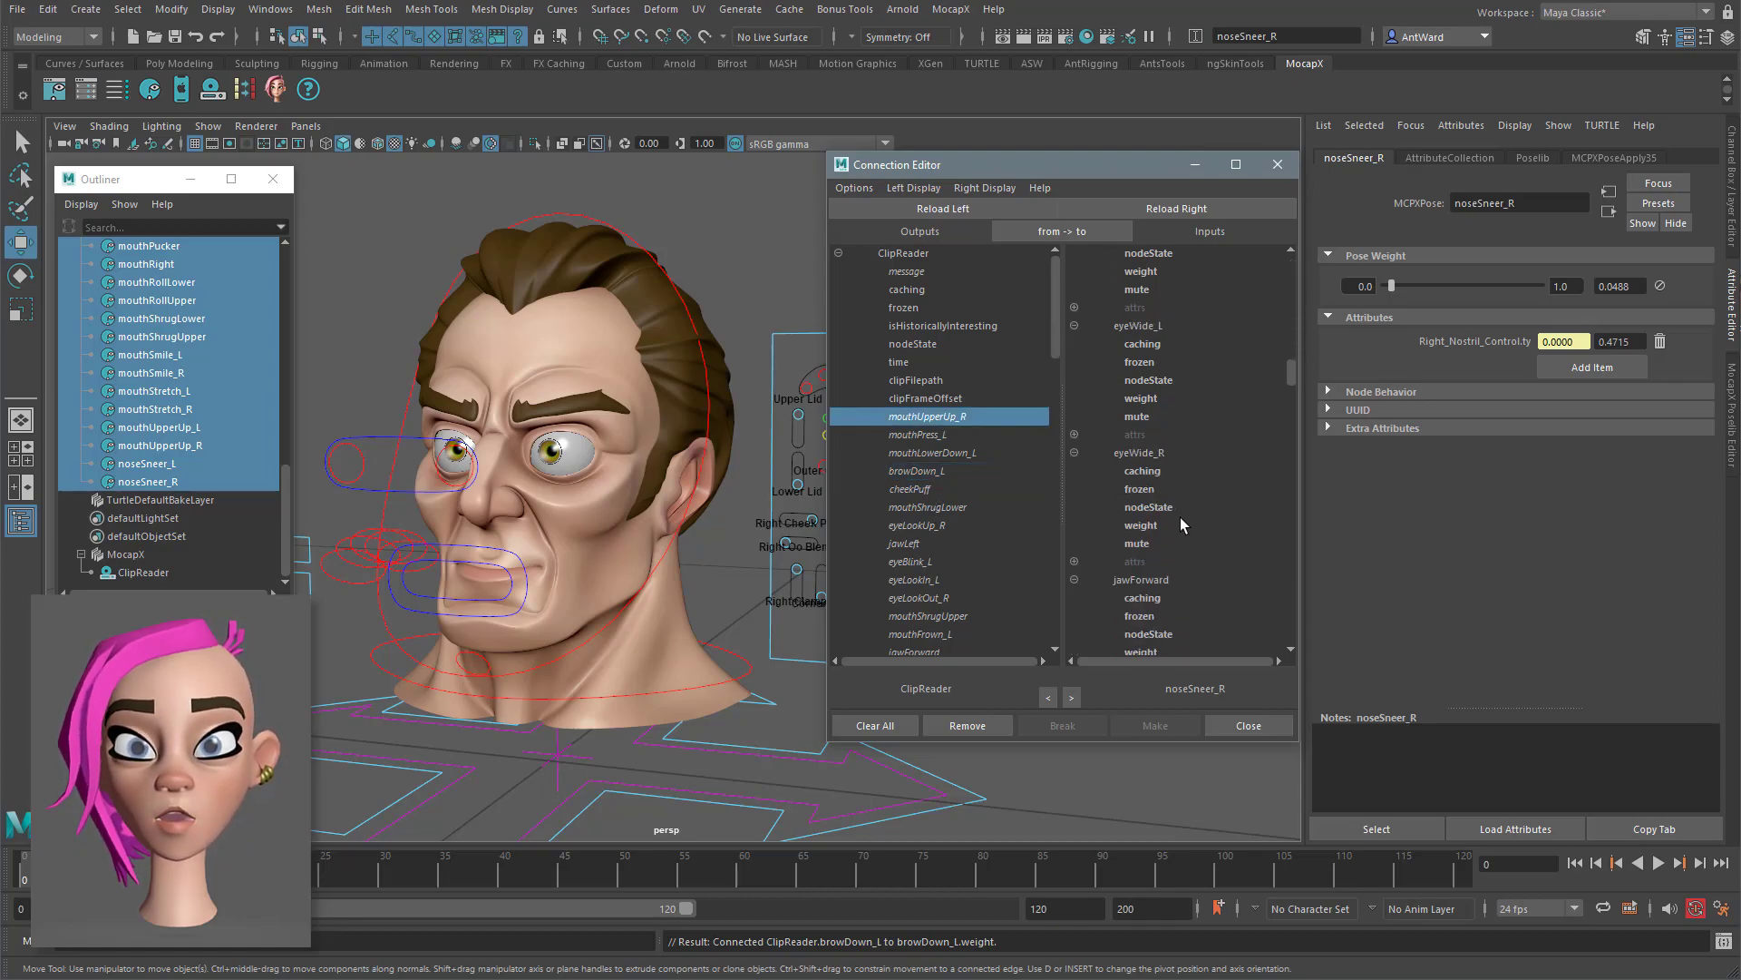
{"action": "scroll", "coordinate": [1180, 517], "scroll_direction": "down", "scroll_amount": 20}
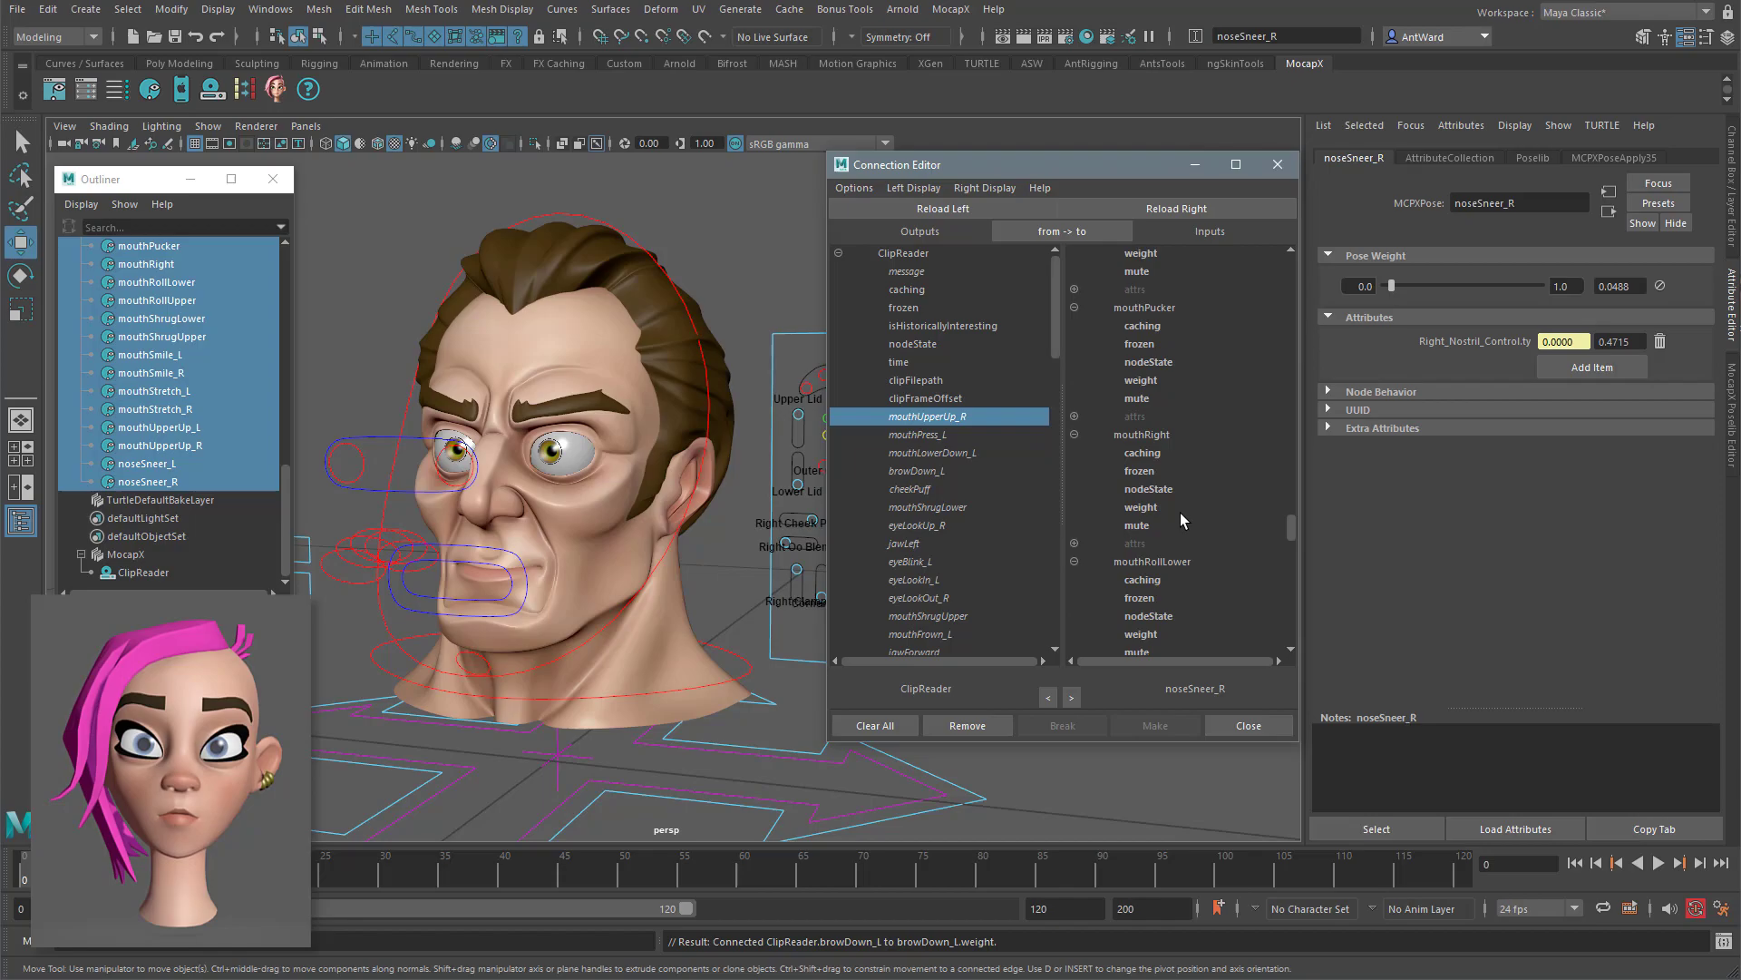
{"action": "scroll", "coordinate": [1179, 513], "scroll_direction": "down", "scroll_amount": 20}
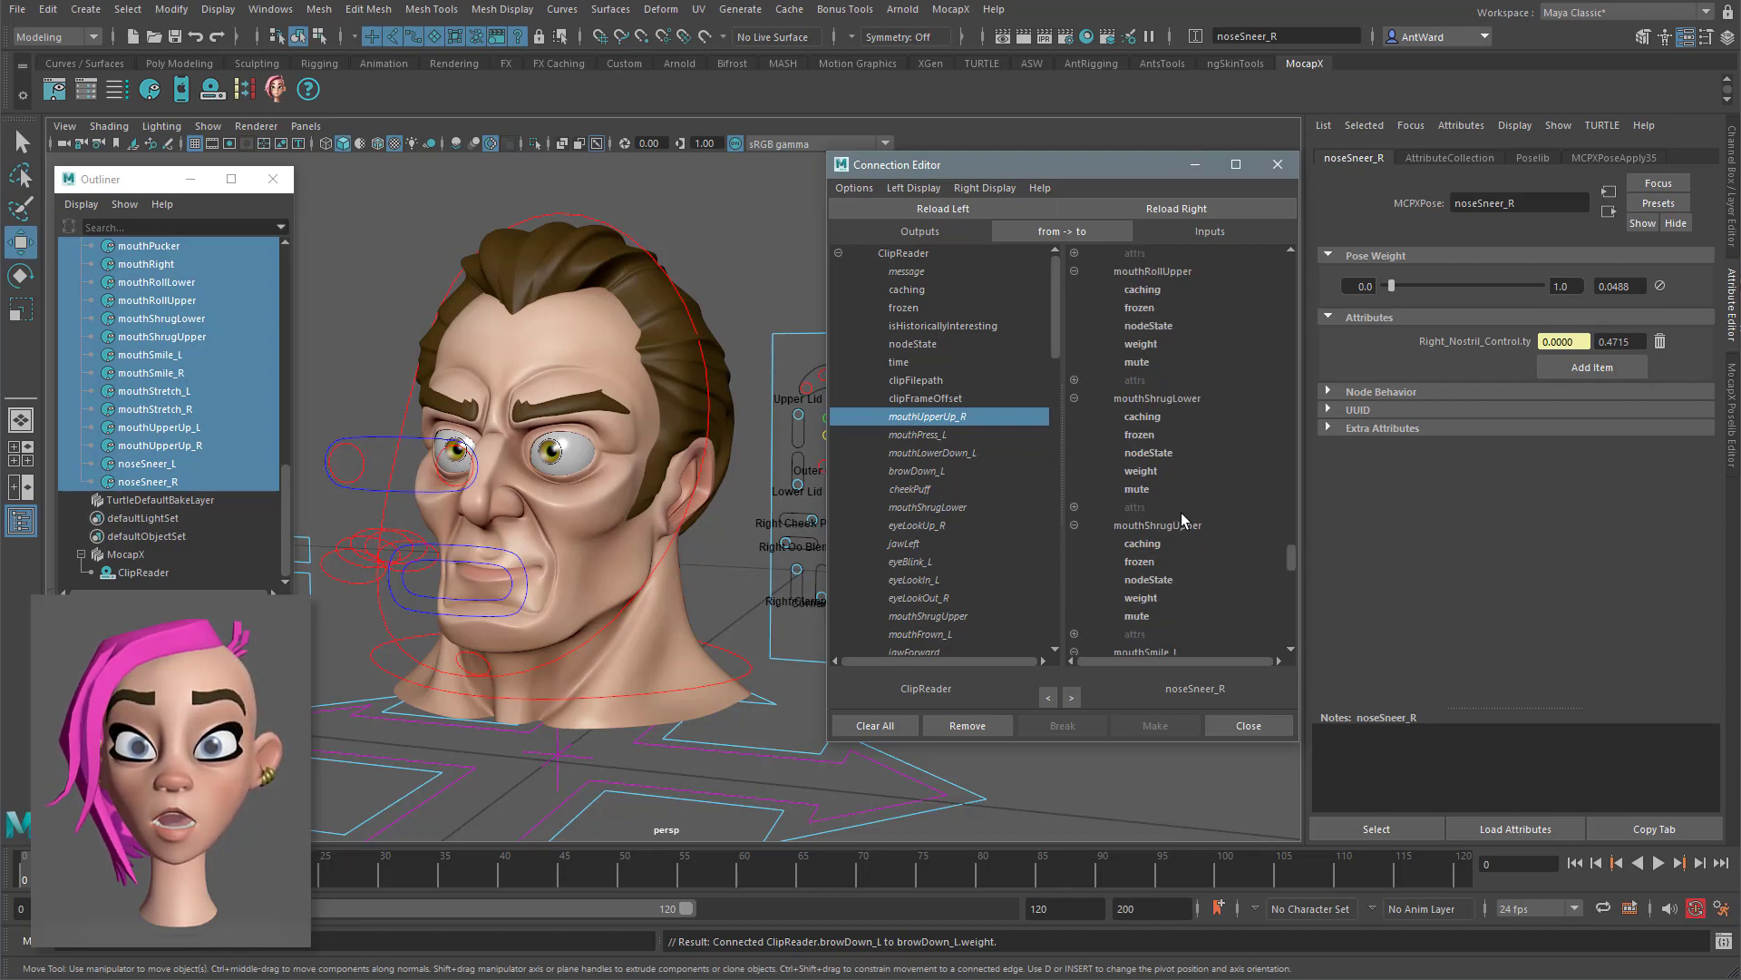
{"action": "scroll", "coordinate": [1216, 525], "scroll_direction": "up", "scroll_amount": 20}
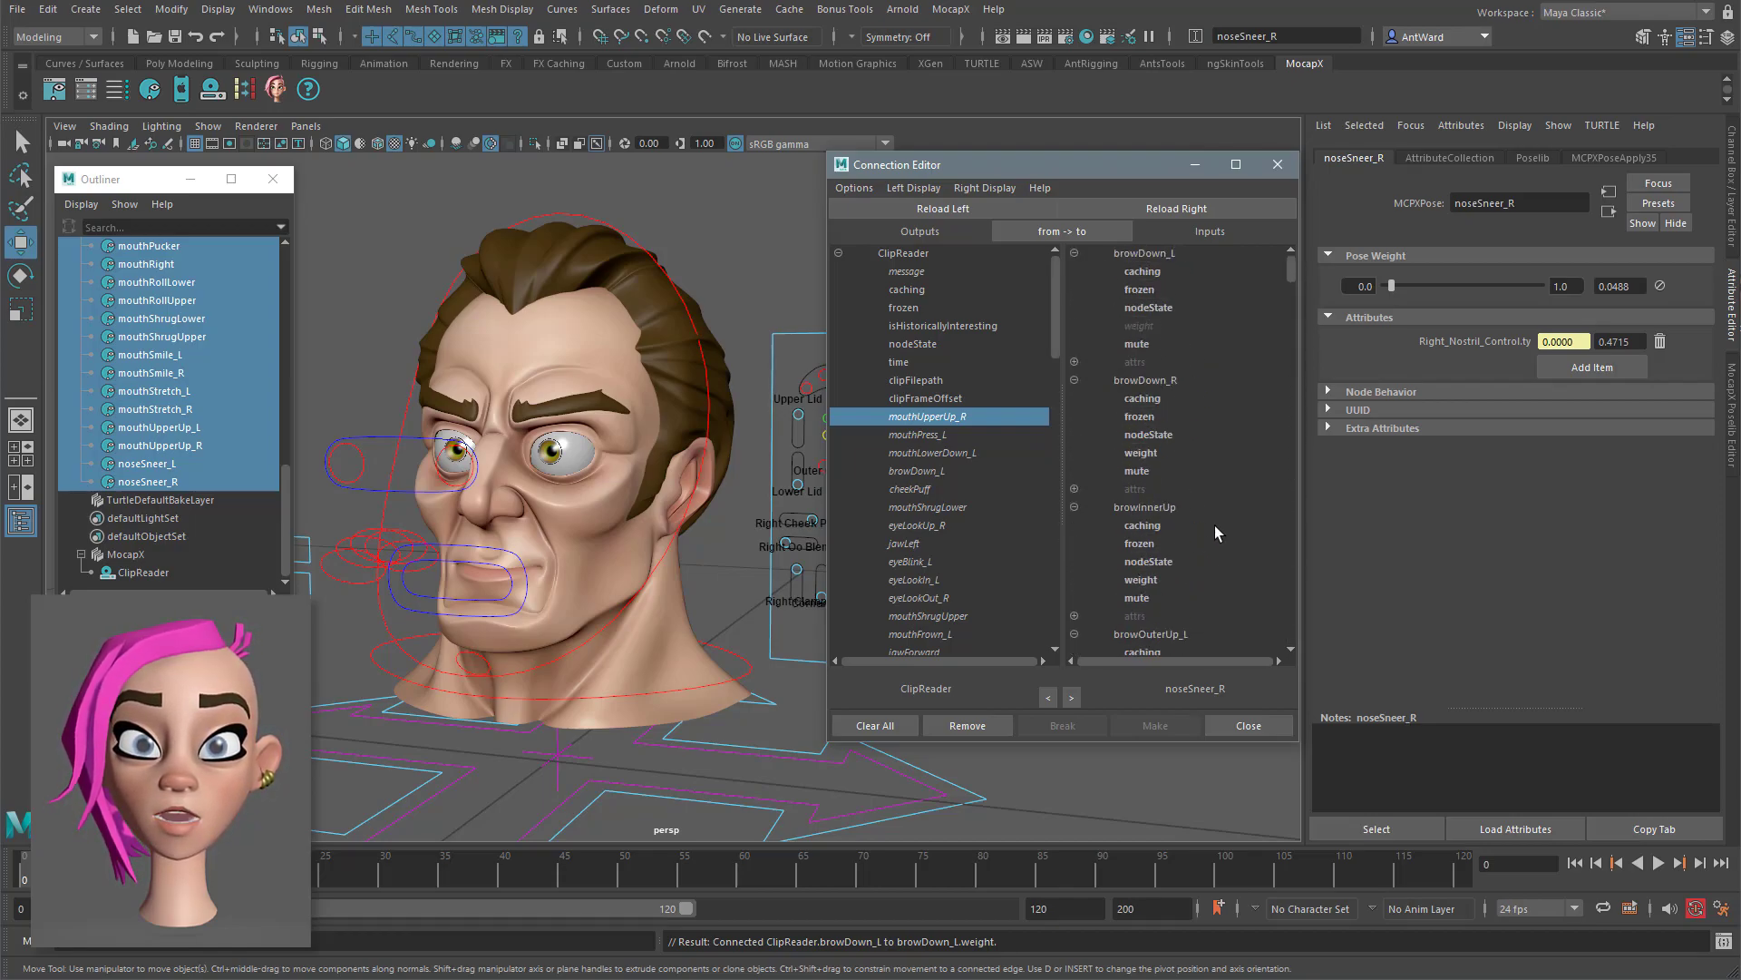
{"action": "left_click", "coordinate": [938, 472]}
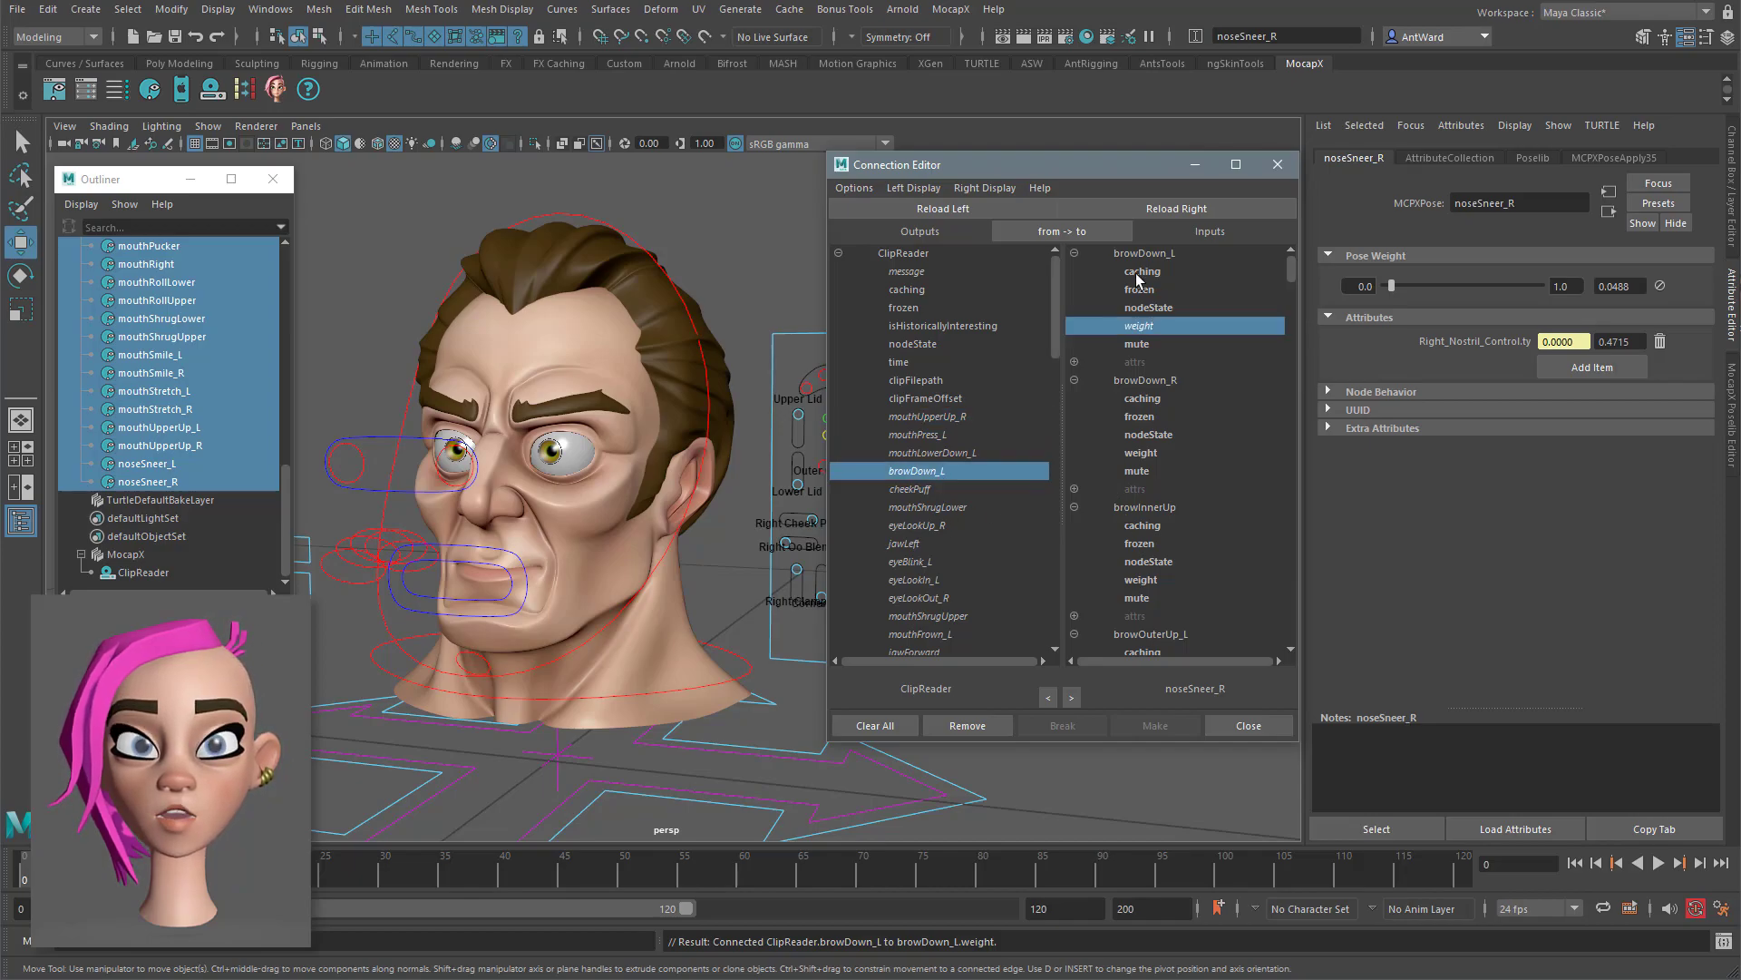
Step: Select ClipReader's cheekPuff output and scroll the target list to find its pose
{"action": "left_click", "coordinate": [979, 491]}
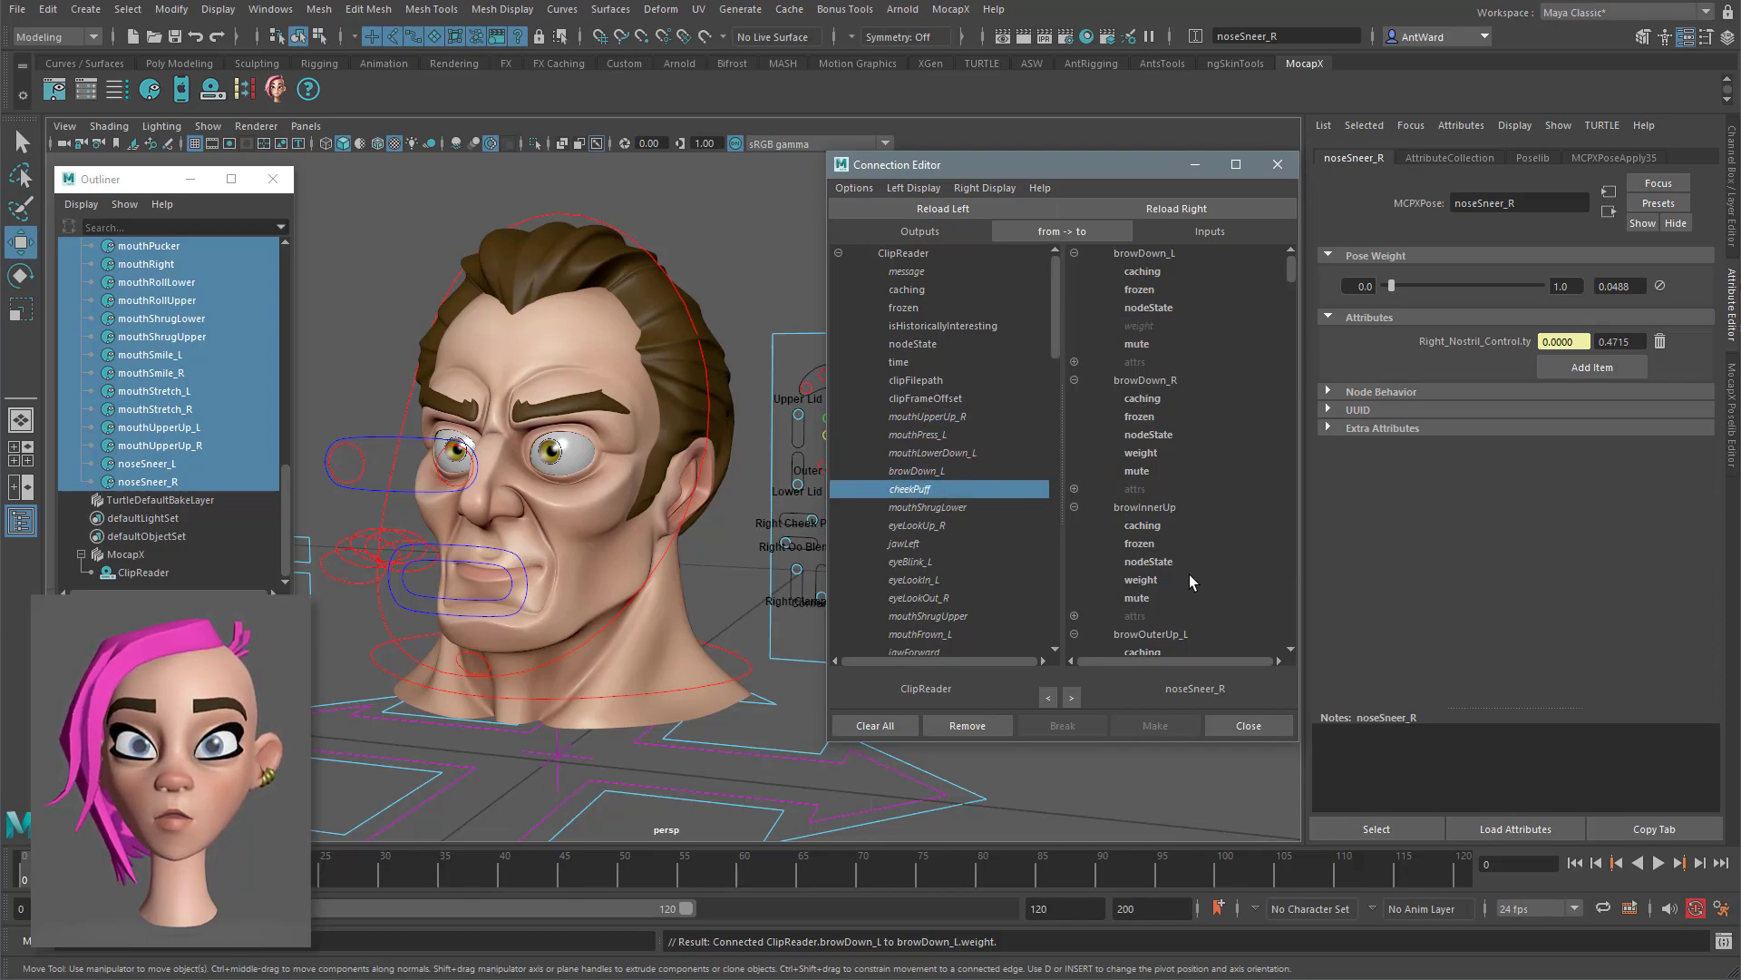
{"action": "scroll", "coordinate": [1189, 574], "scroll_direction": "down", "scroll_amount": 15}
{"action": "scroll", "coordinate": [1189, 574], "scroll_direction": "down", "scroll_amount": 20}
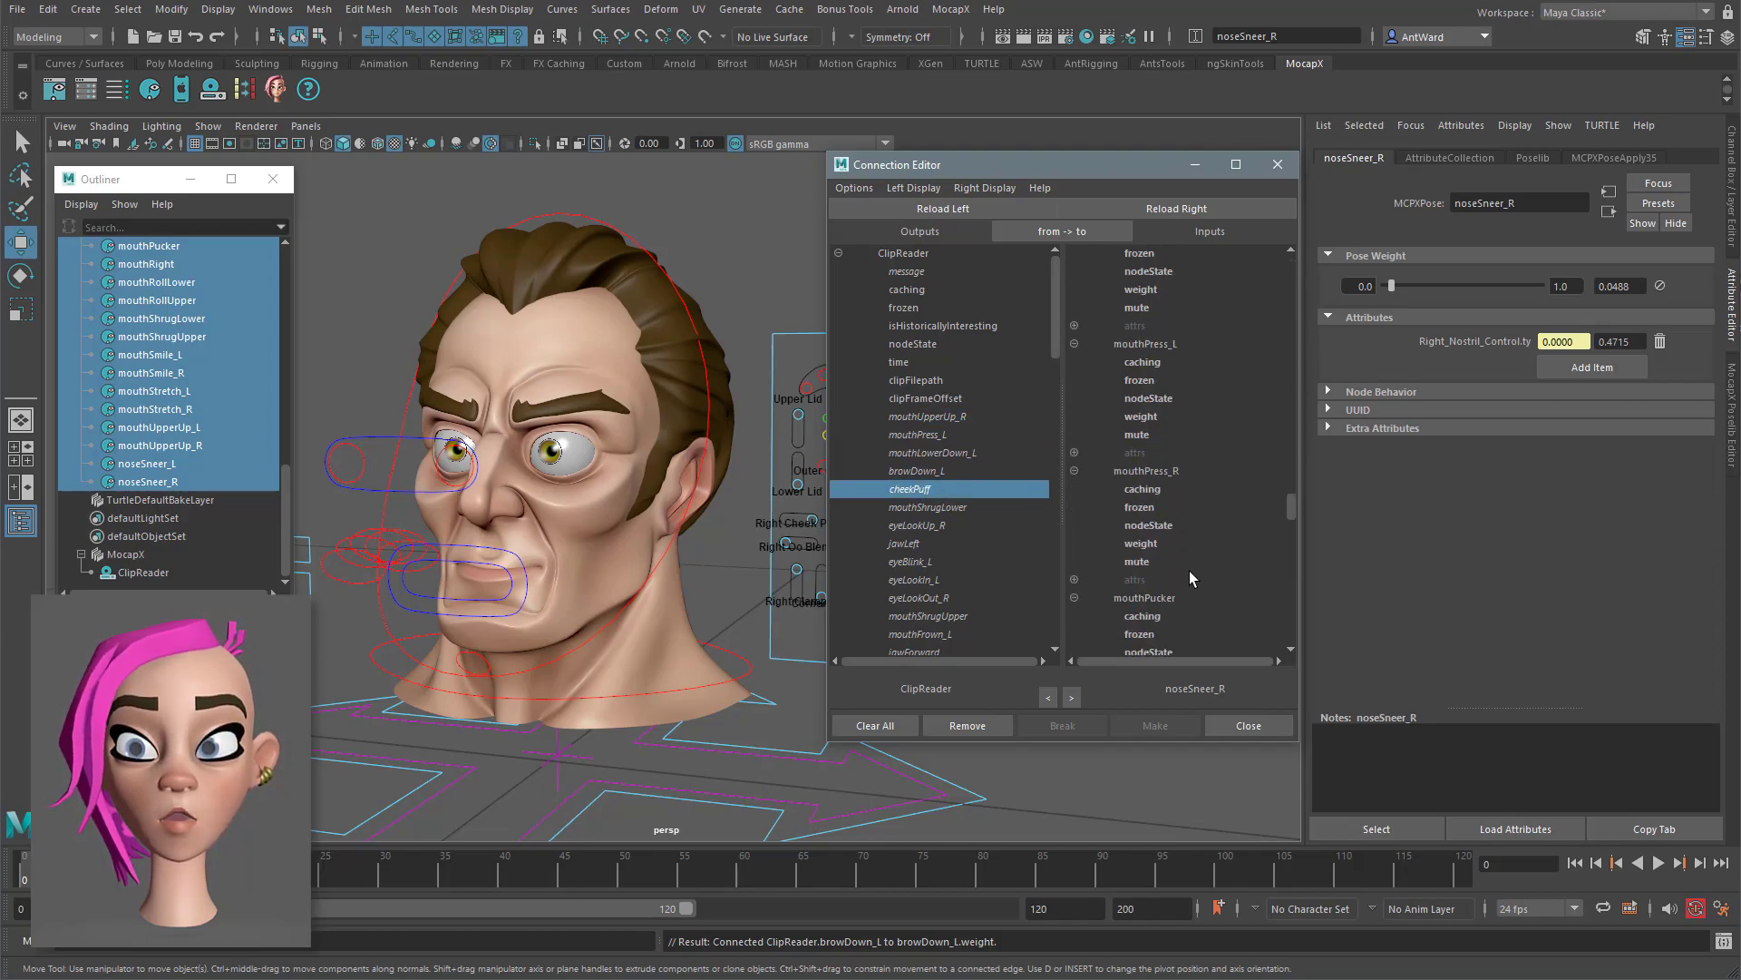
{"action": "scroll", "coordinate": [1190, 569], "scroll_direction": "down", "scroll_amount": 2}
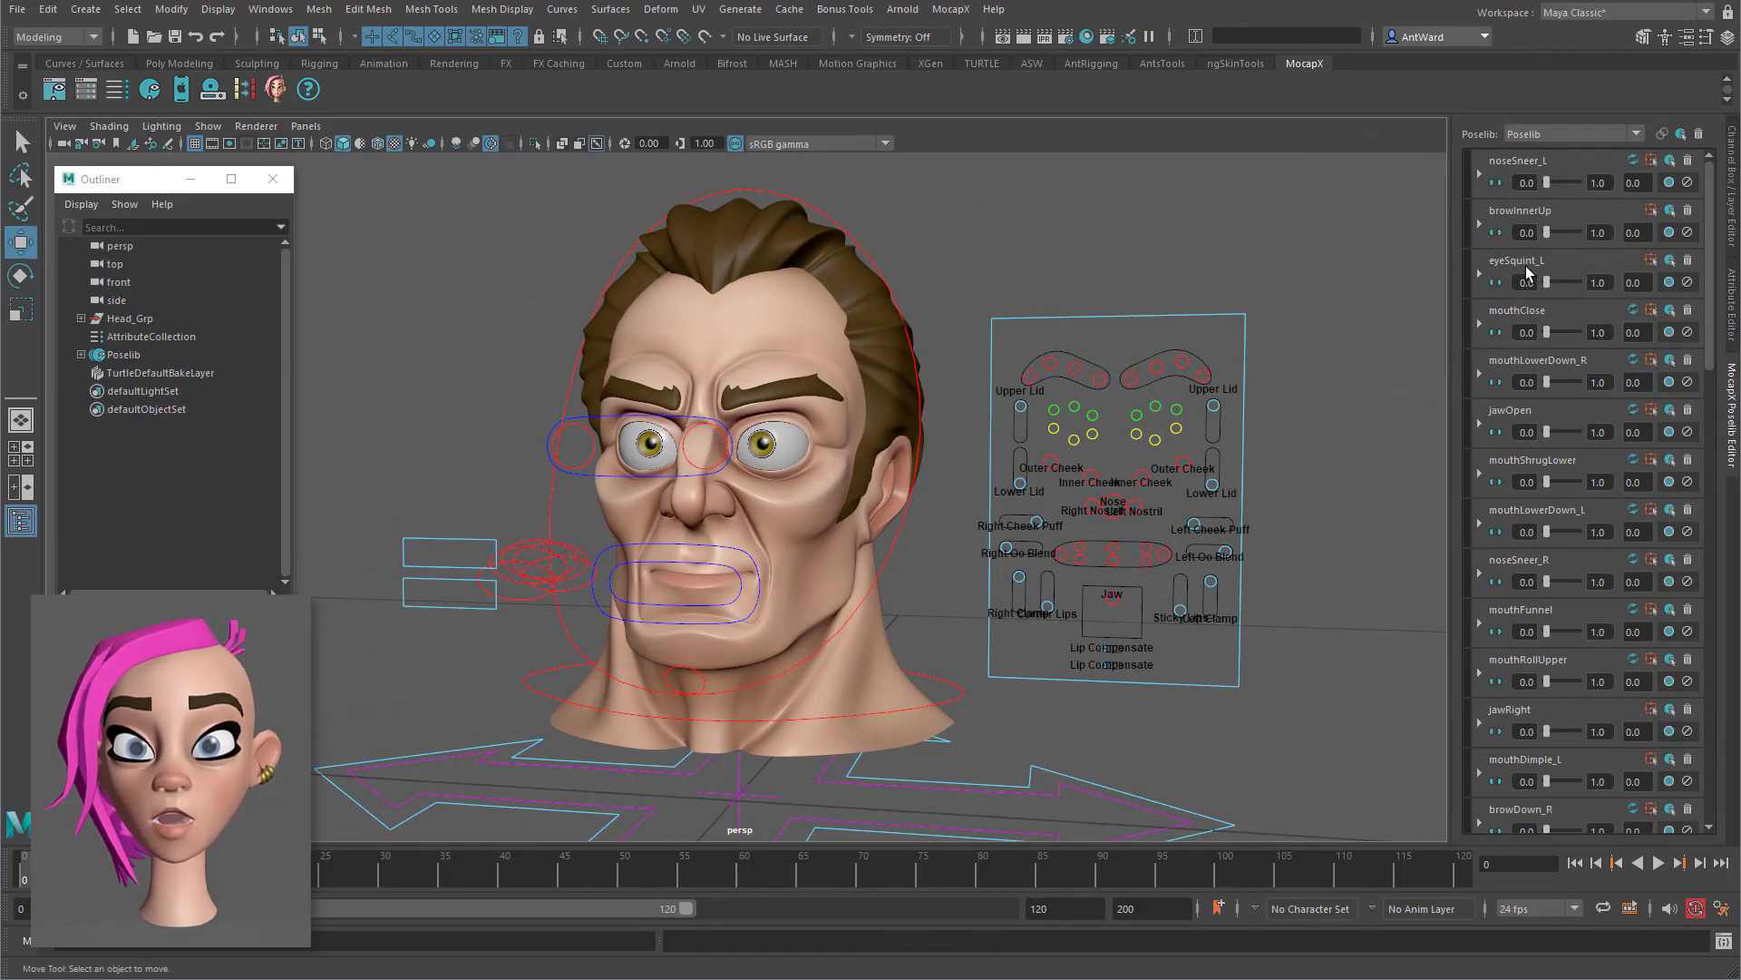
Step: Widen the Poselib panel, scroll the poses, and play the clip from the first frame
{"action": "left_click_drag", "start_coordinate": [1451, 413], "coordinate": [1343, 415]}
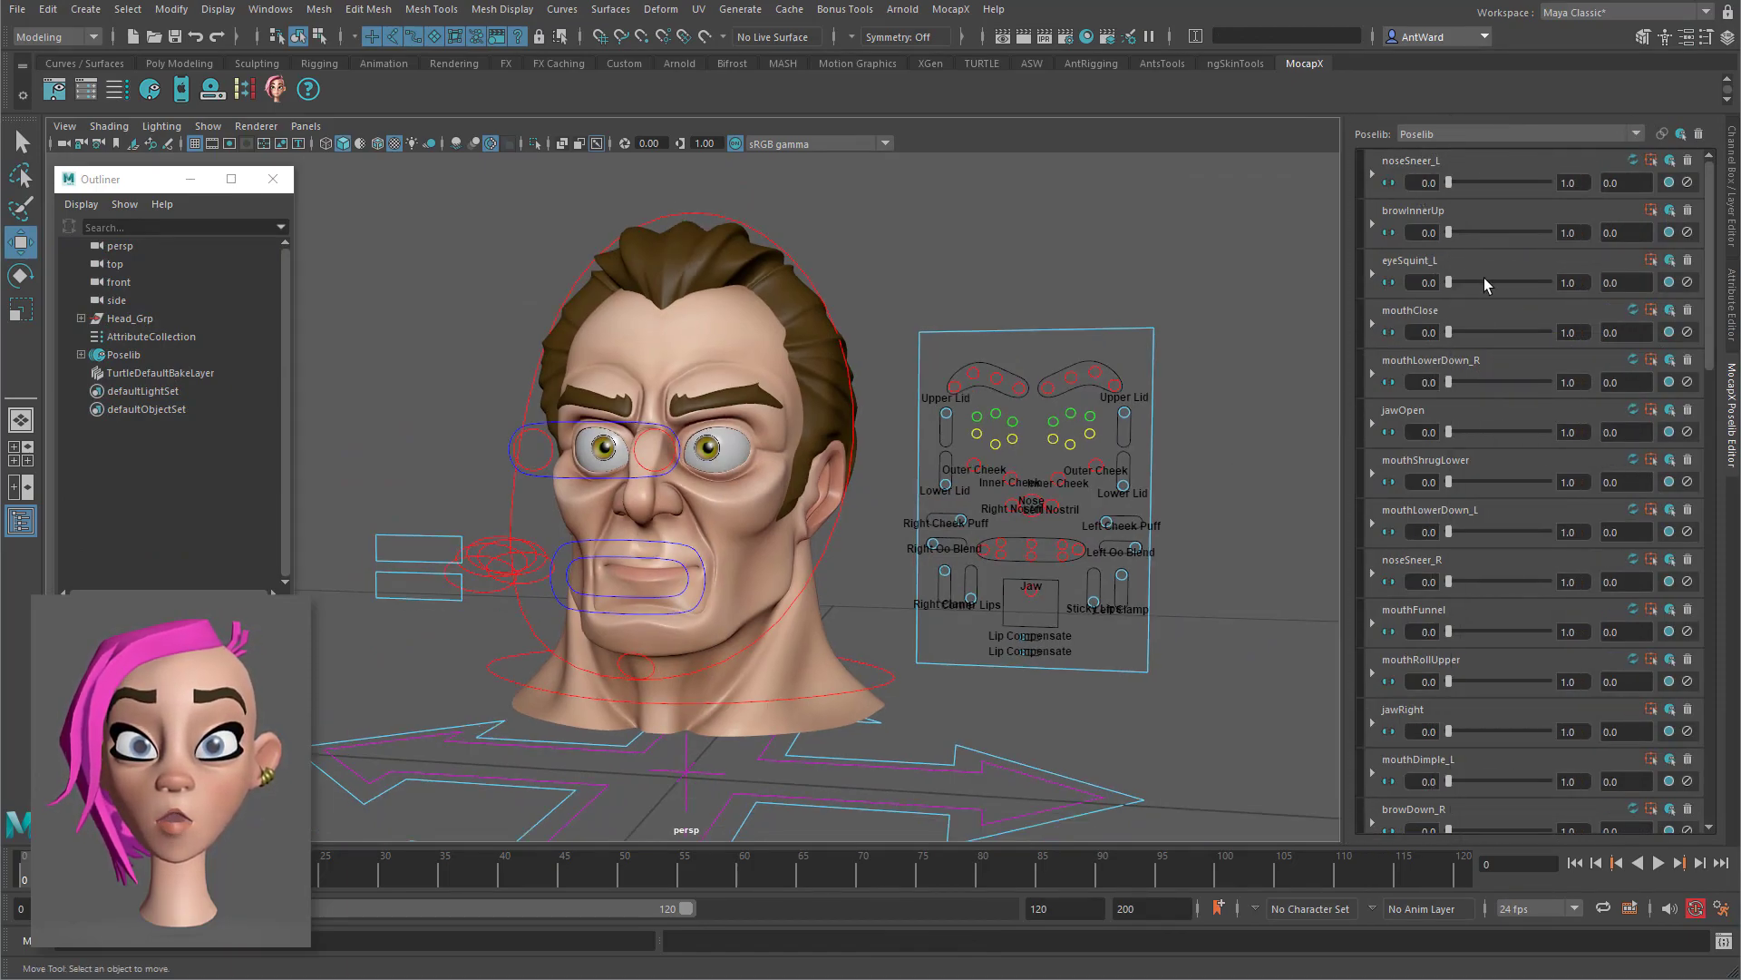
{"action": "scroll", "coordinate": [1527, 645], "scroll_direction": "down", "scroll_amount": 5}
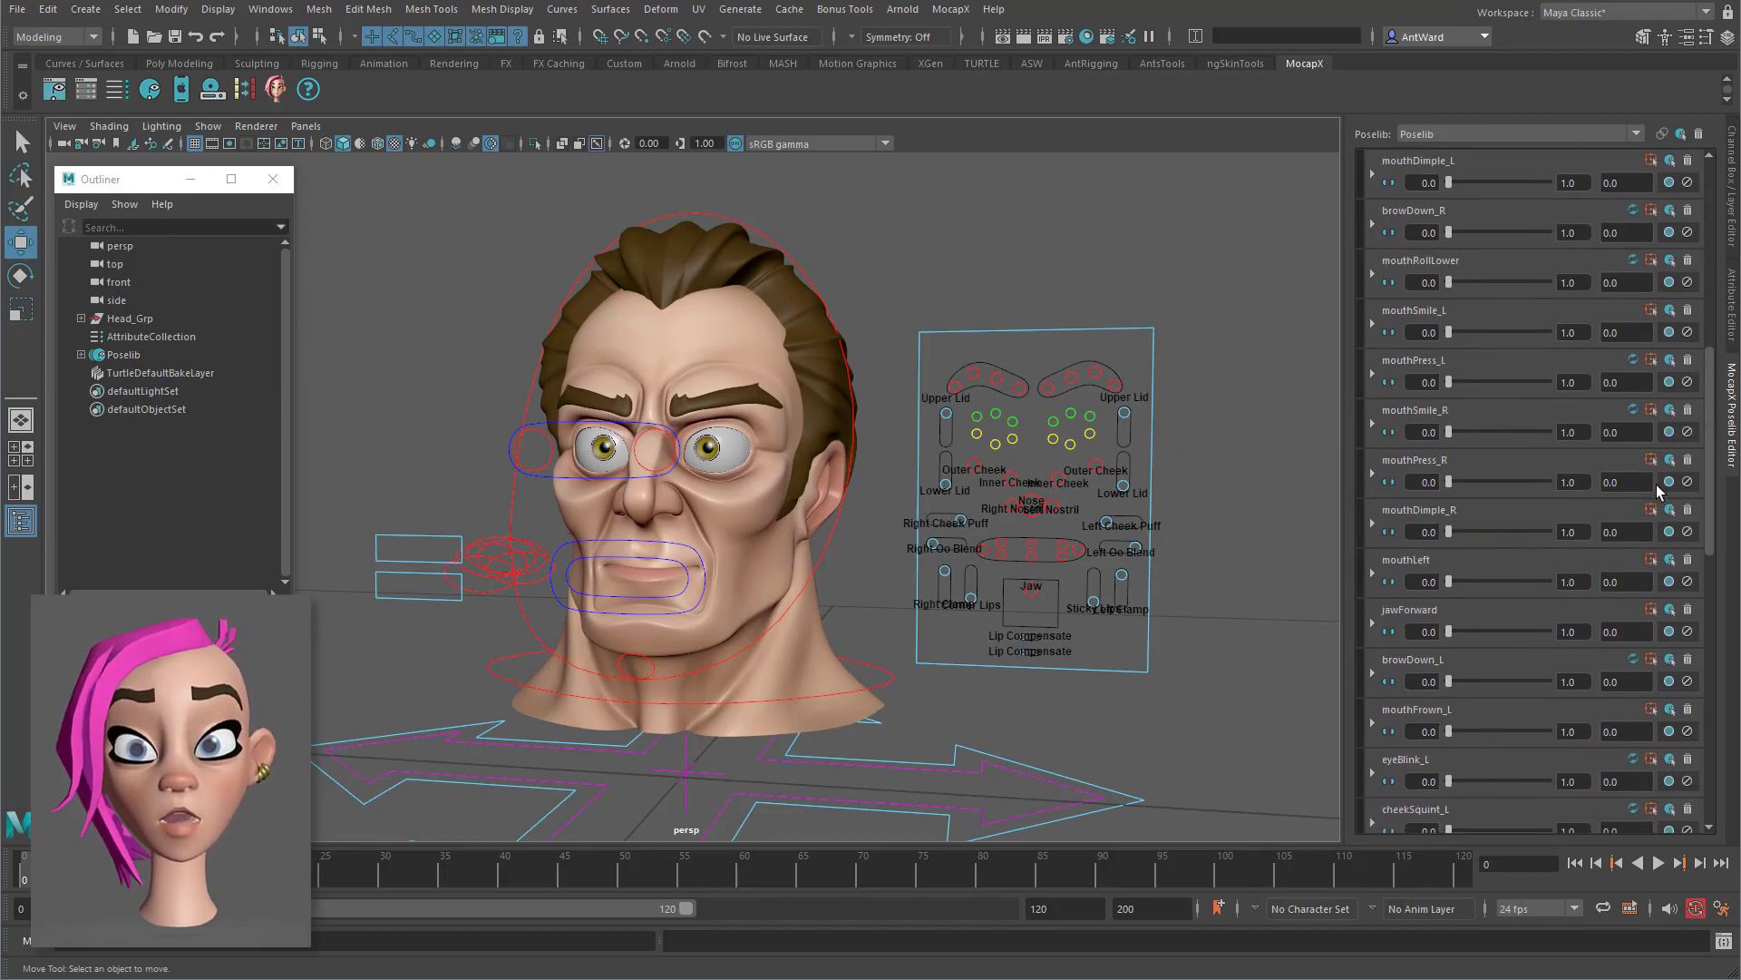
{"action": "scroll", "coordinate": [1709, 544], "scroll_direction": "down", "scroll_amount": 3}
{"action": "left_click_drag", "start_coordinate": [1709, 545], "coordinate": [1689, 744]}
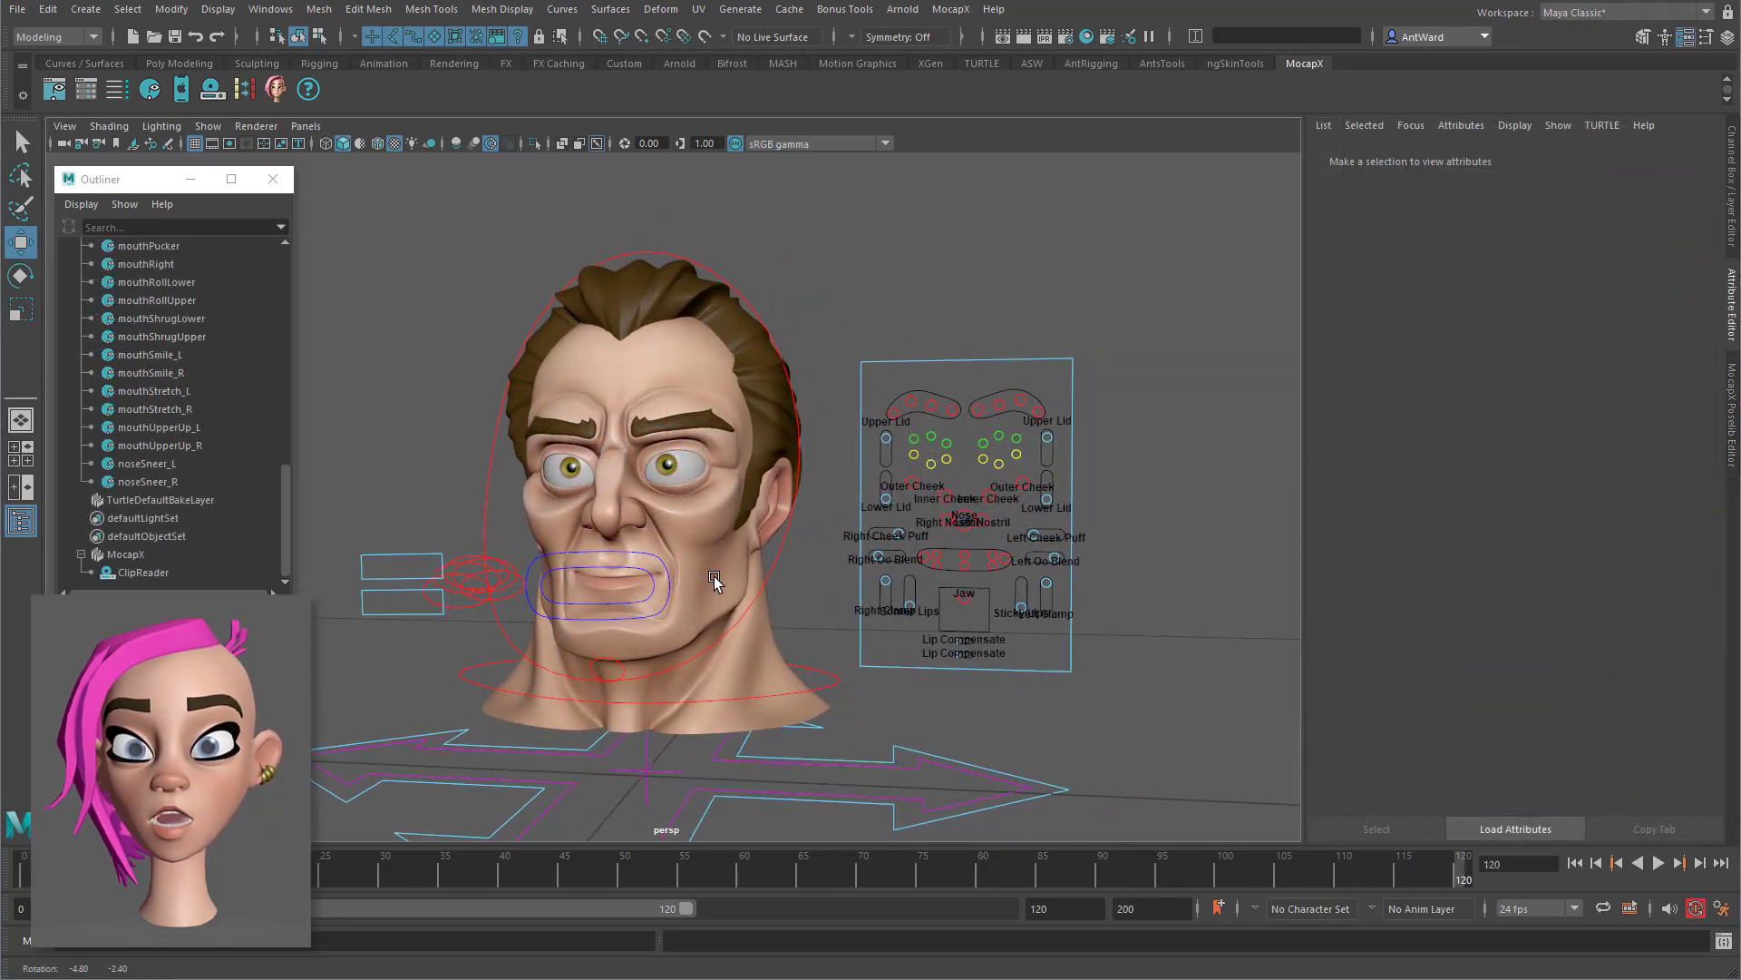
{"action": "left_click", "coordinate": [1658, 863]}
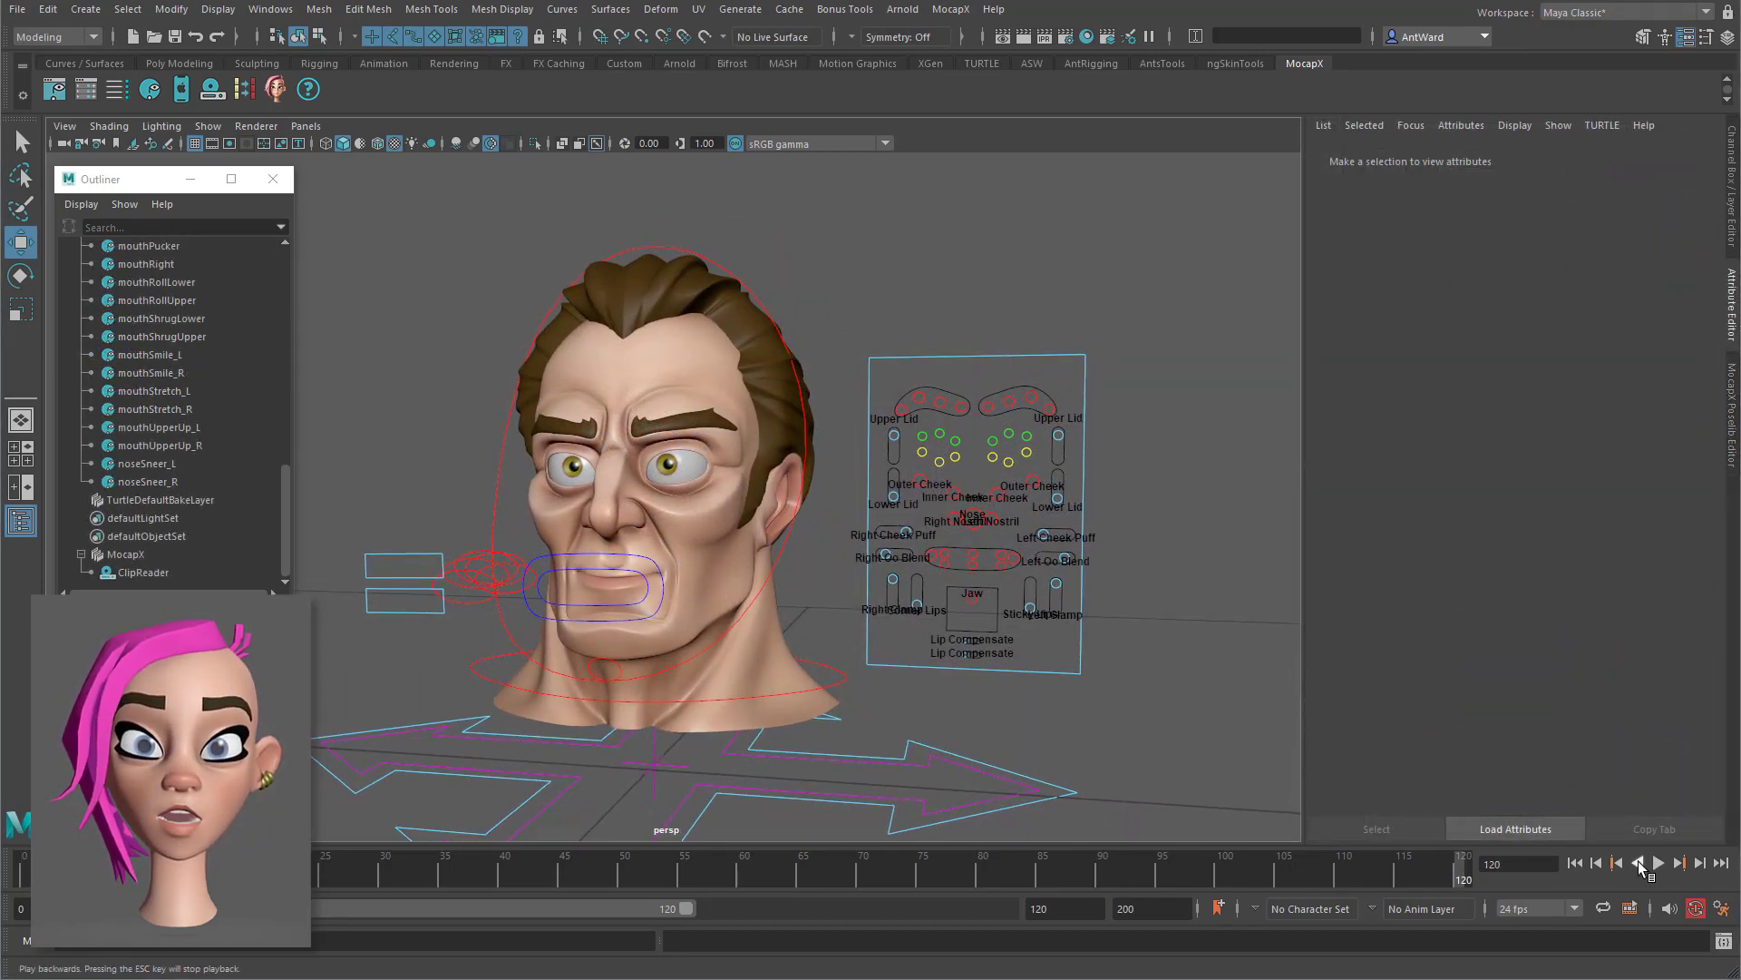
{"action": "left_click", "coordinate": [1658, 863]}
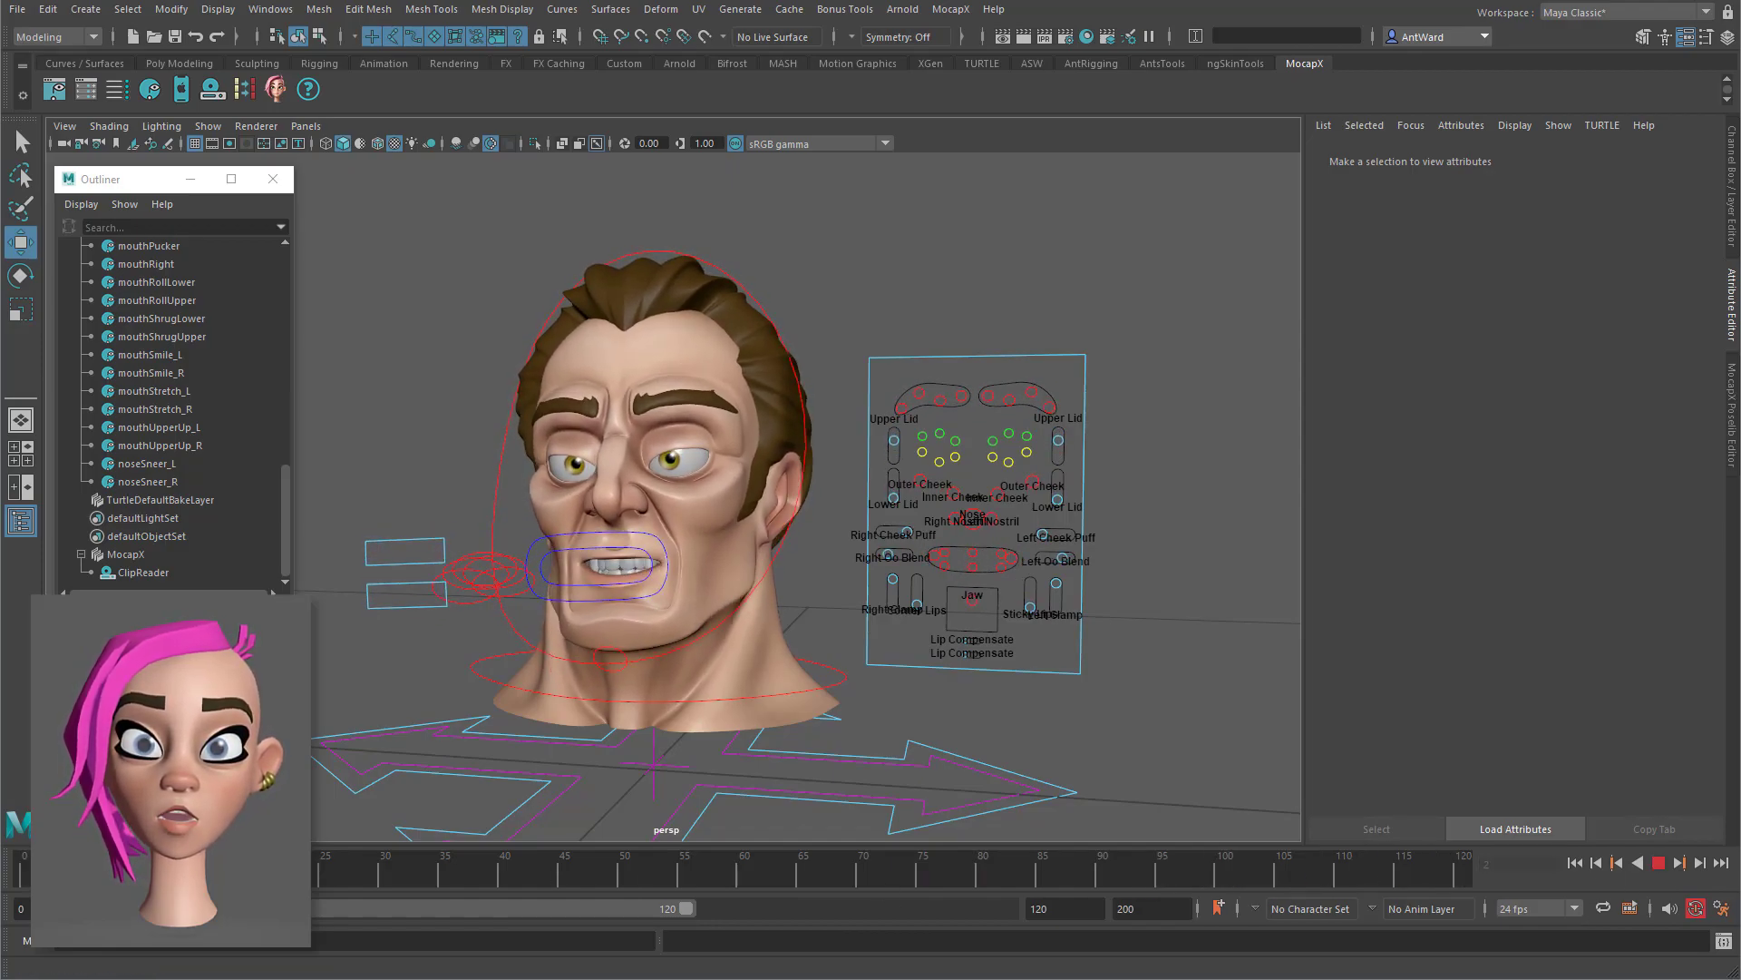
Step: Stop playback and show the RealtimeDevice node's WiFi, port 35601 settings
{"action": "key", "text": "Escape"}
{"action": "left_click", "coordinate": [962, 393]}
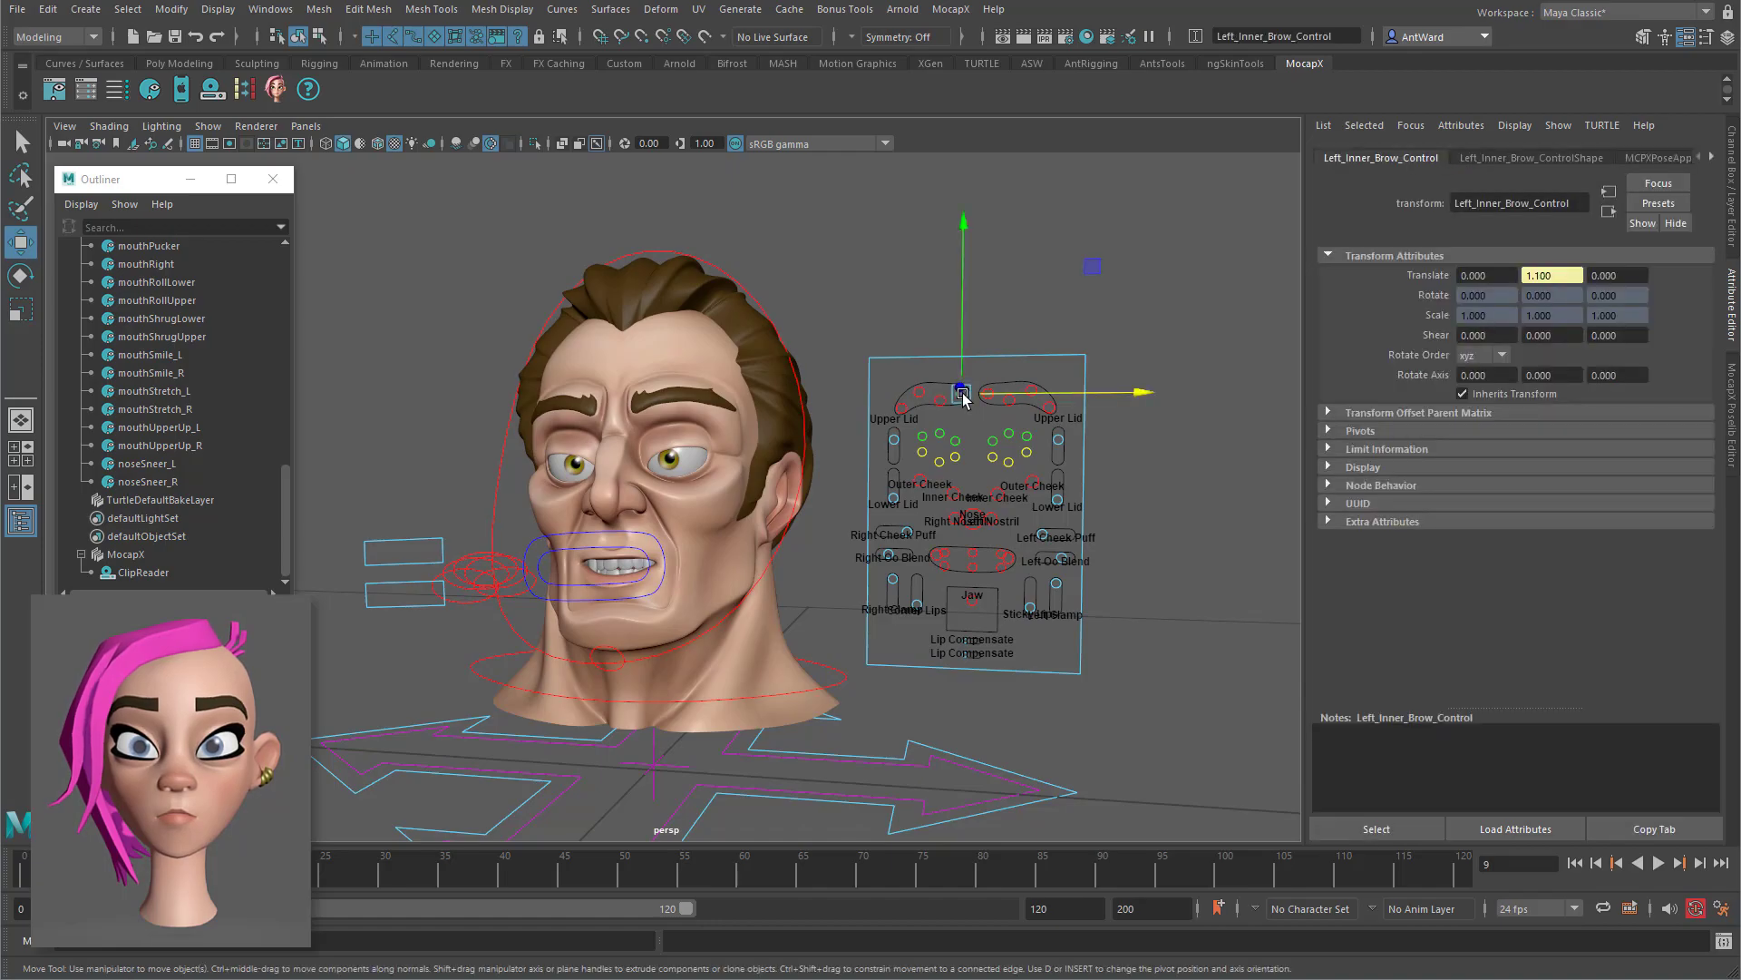
{"action": "left_click", "coordinate": [1732, 216]}
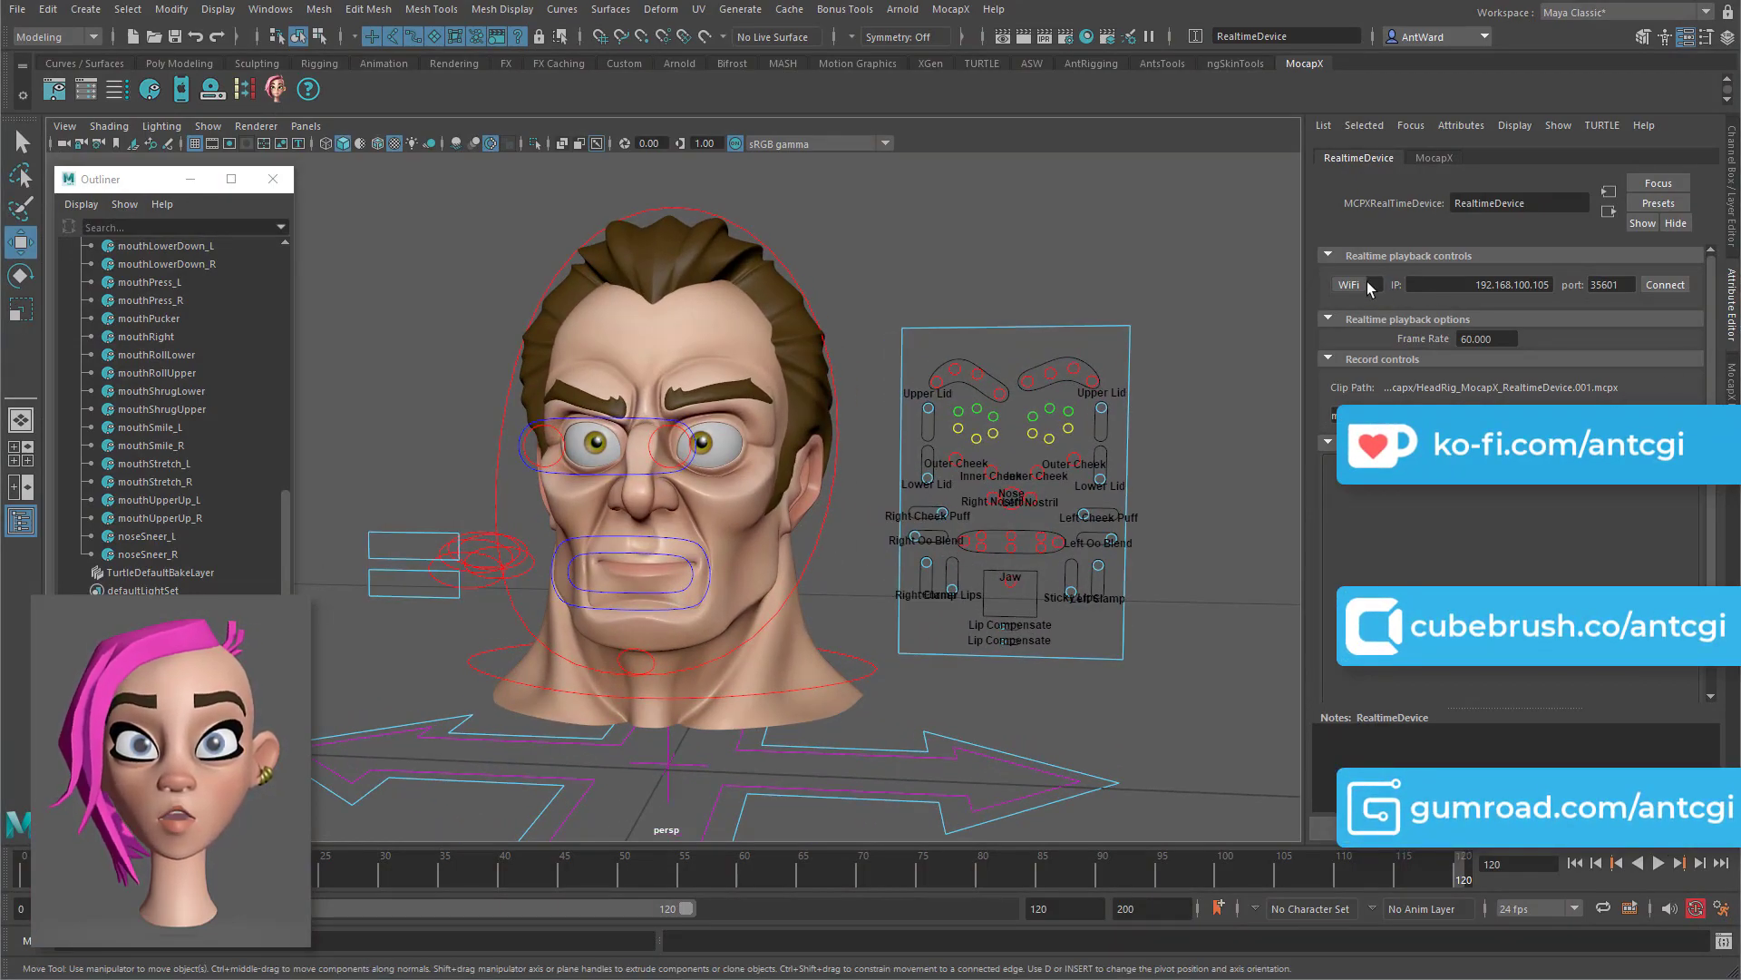
Step: Switch the RealtimeDevice live link from WiFi to USB and connect to start streaming capture data
{"action": "left_click", "coordinate": [1370, 287]}
{"action": "left_click", "coordinate": [1665, 287]}
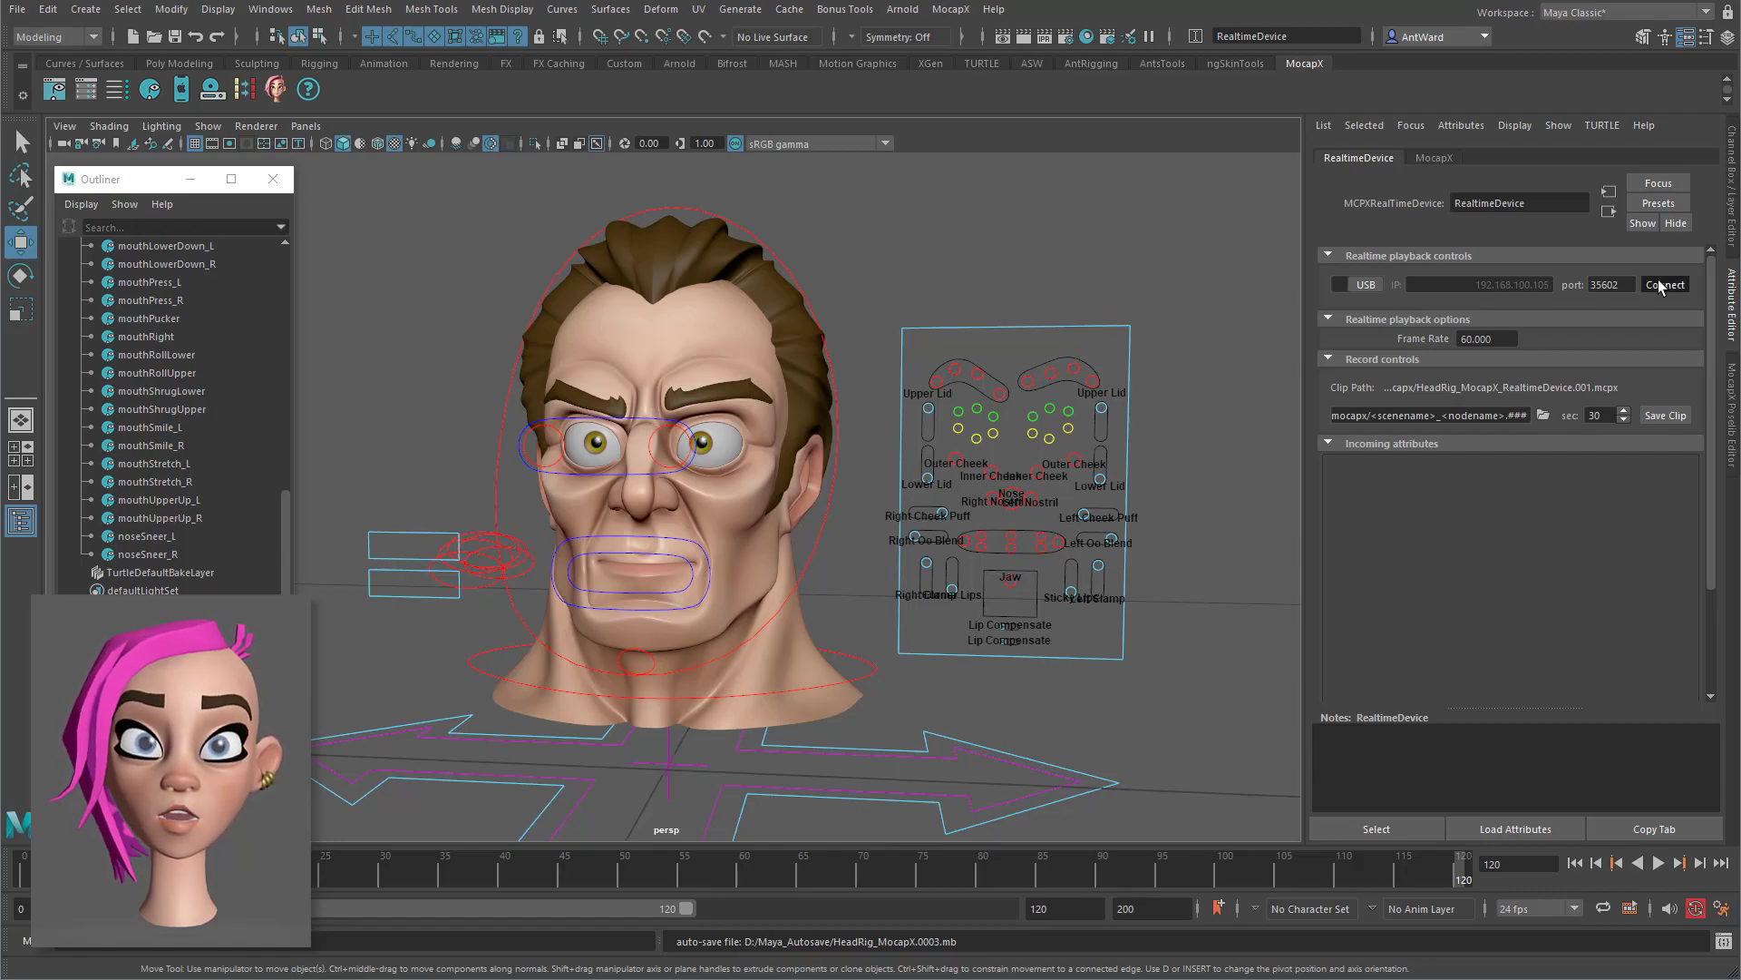
{"action": "left_click", "coordinate": [1660, 285]}
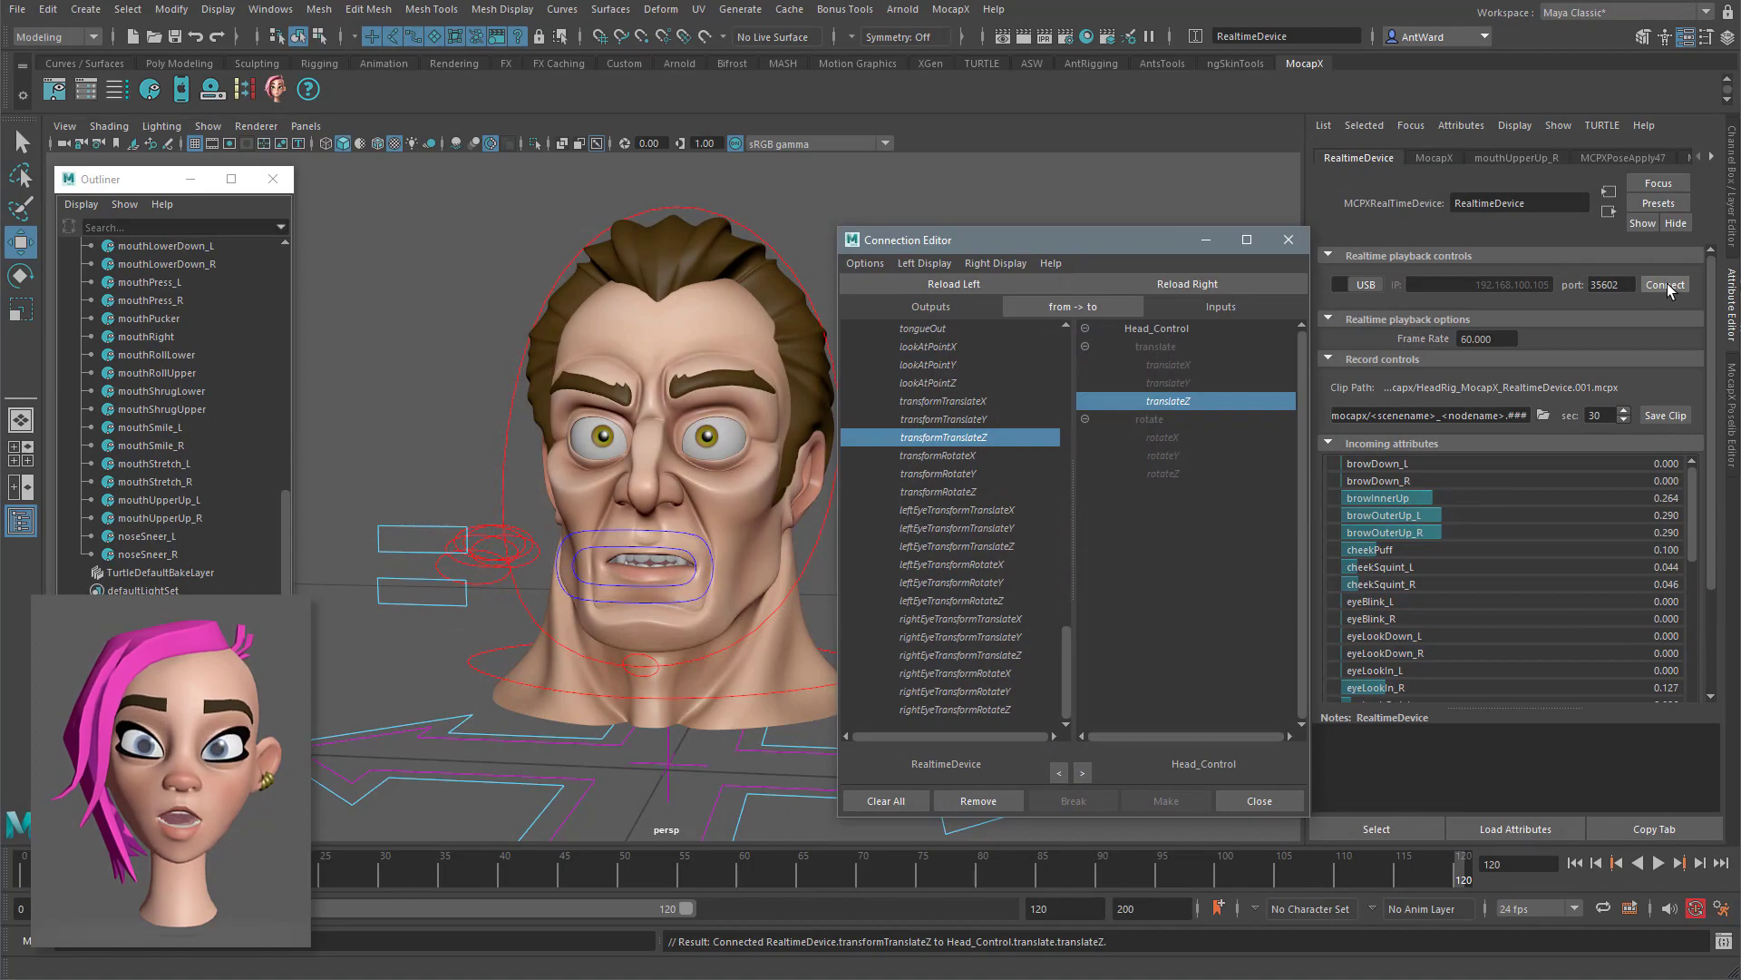
Step: Reconnect the RealtimeDevice so live face capture resumes driving the head
{"action": "left_click", "coordinate": [1665, 285]}
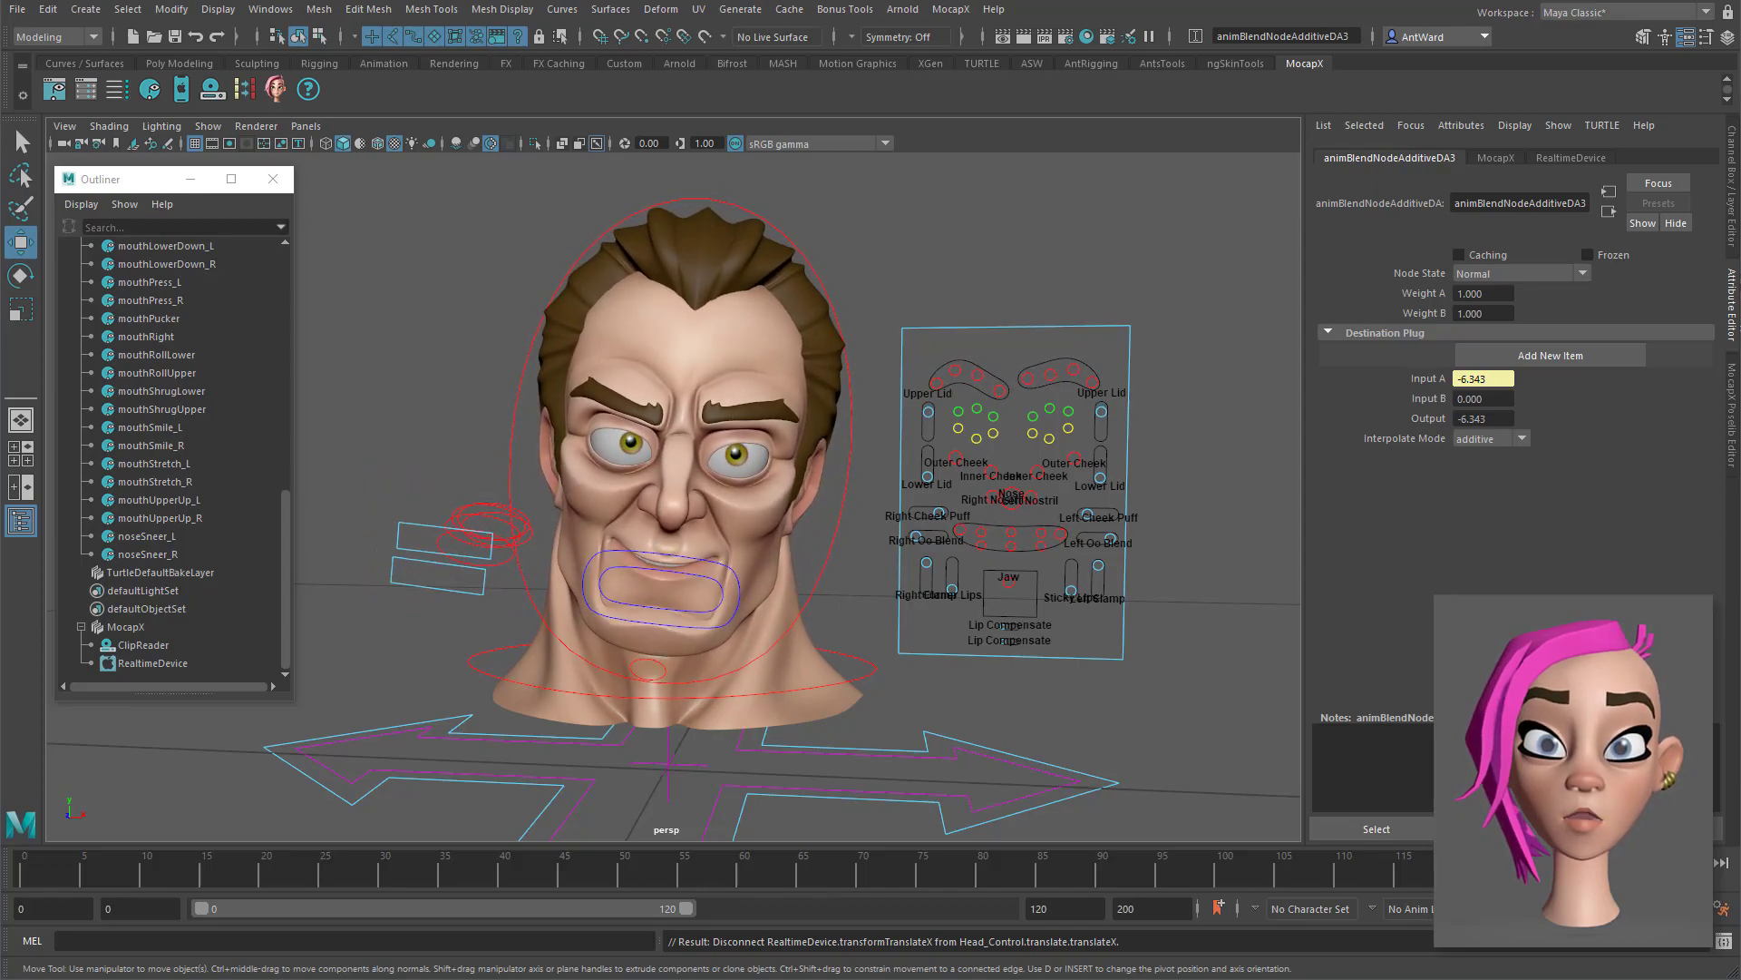
Step: Make the ClipReader node the active MocapX data source and scrub the timeline to frame 5
{"action": "left_click", "coordinate": [1573, 153]}
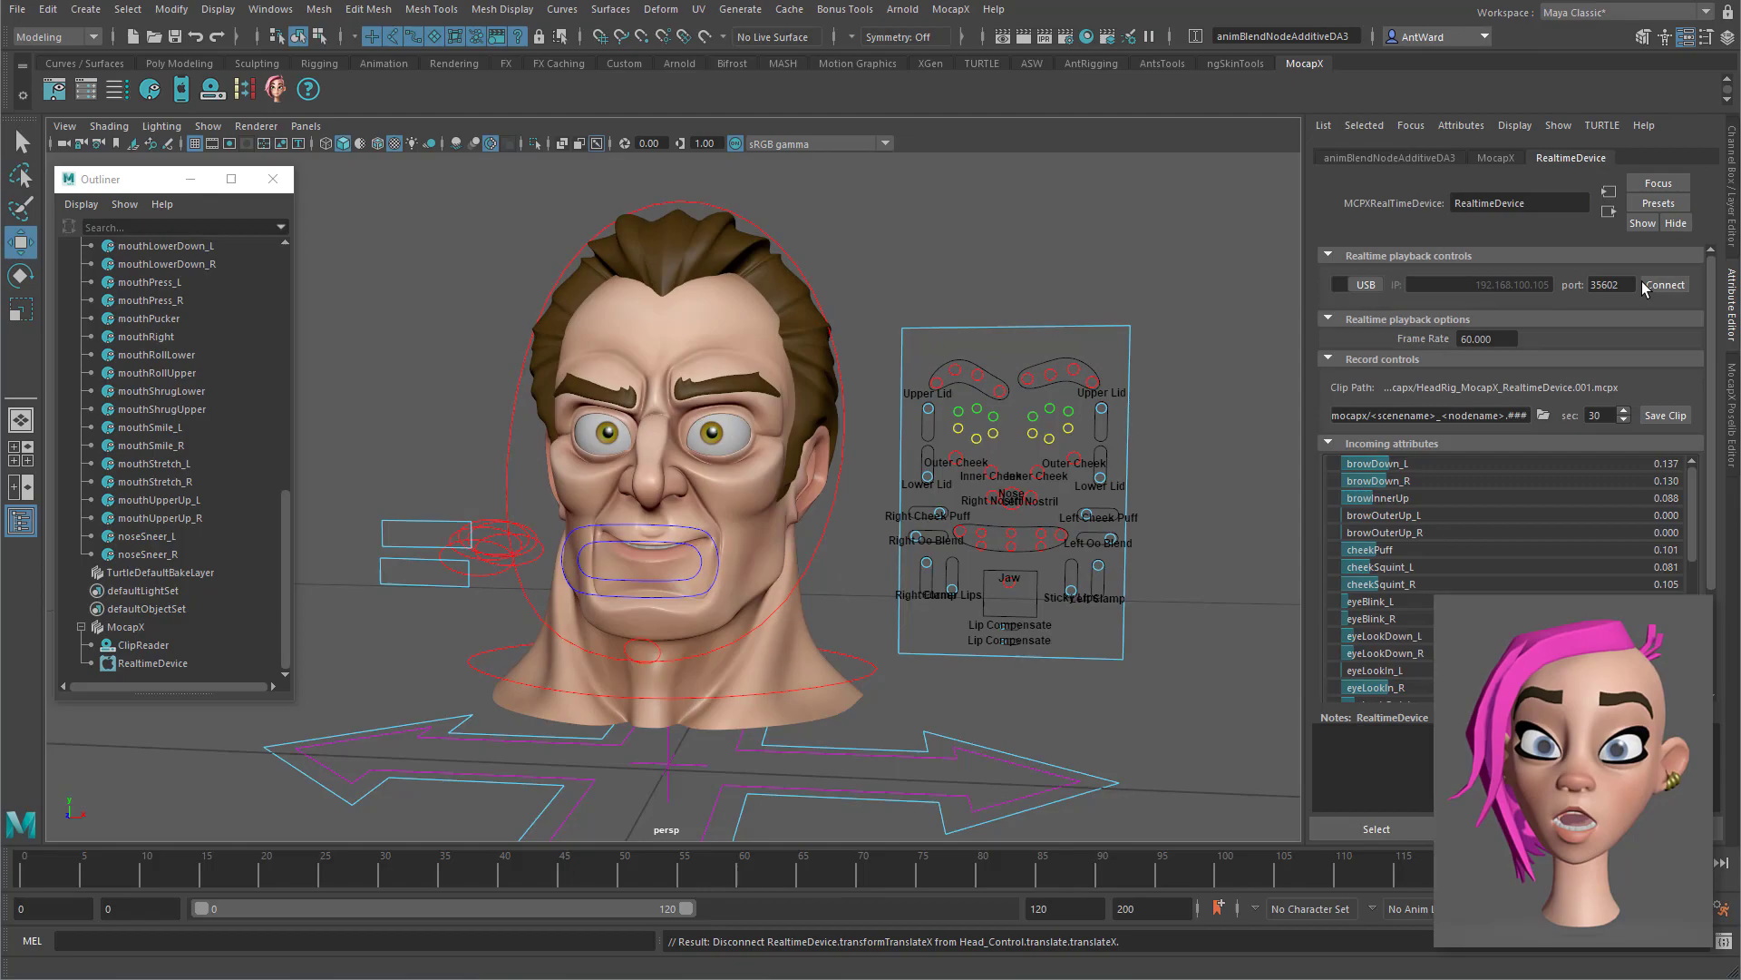
{"action": "left_click", "coordinate": [145, 645]}
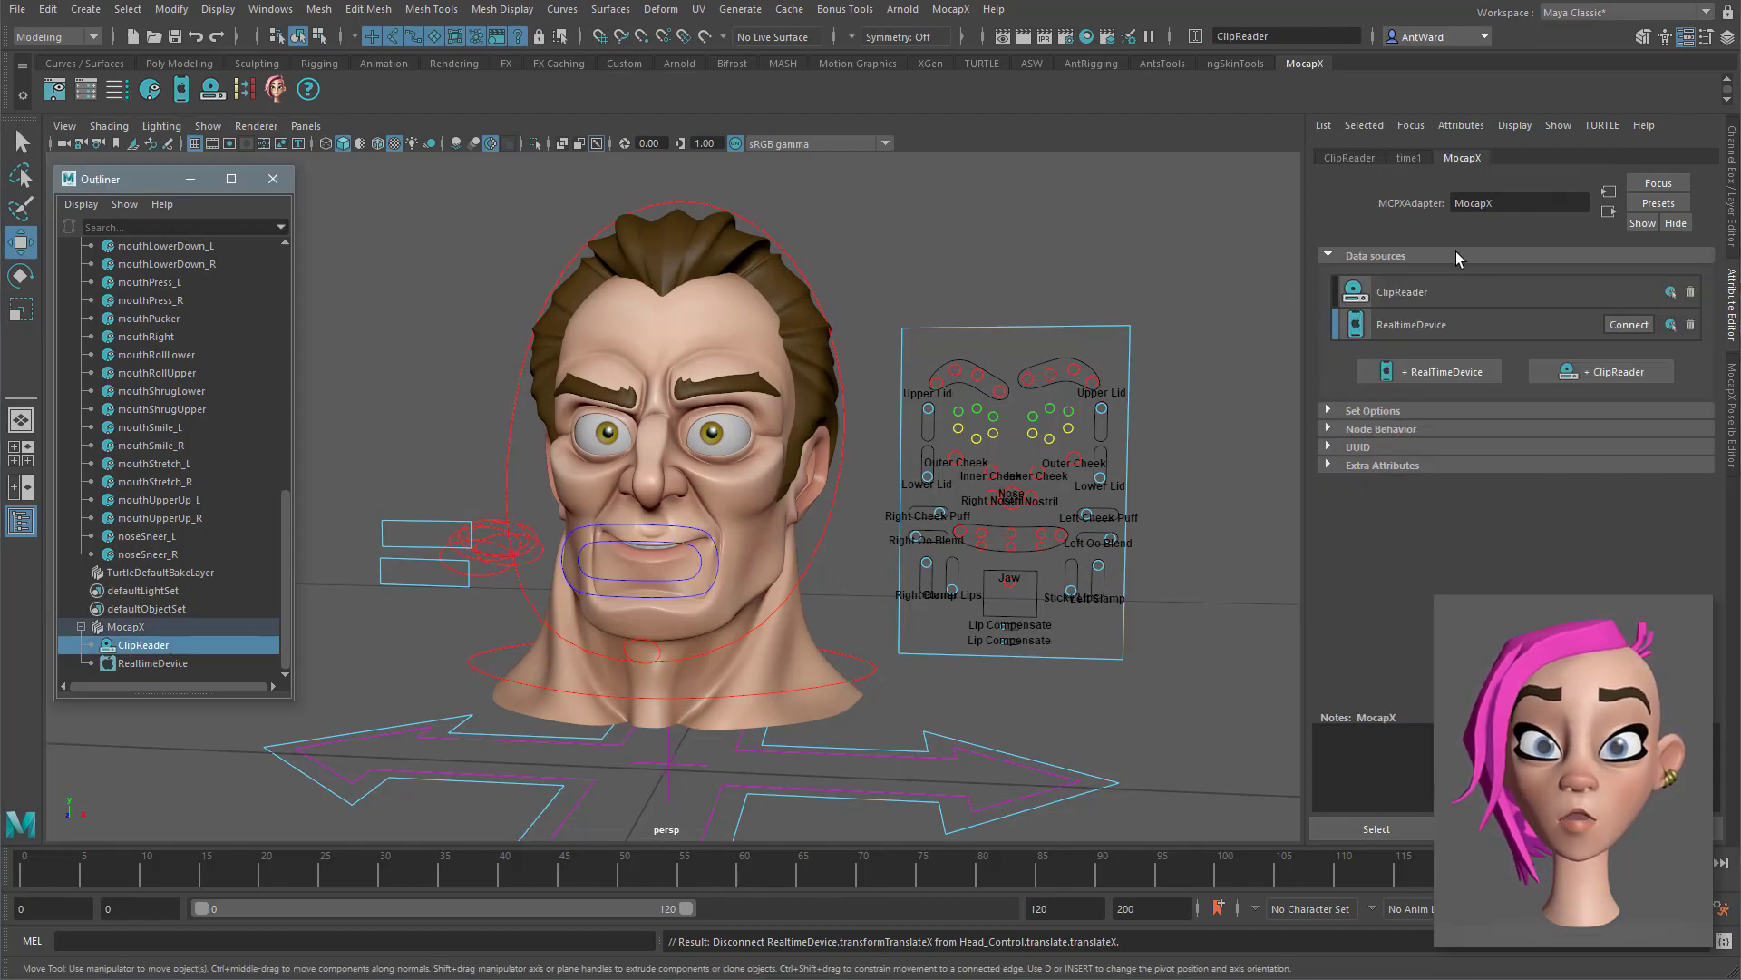
{"action": "left_click", "coordinate": [1368, 292]}
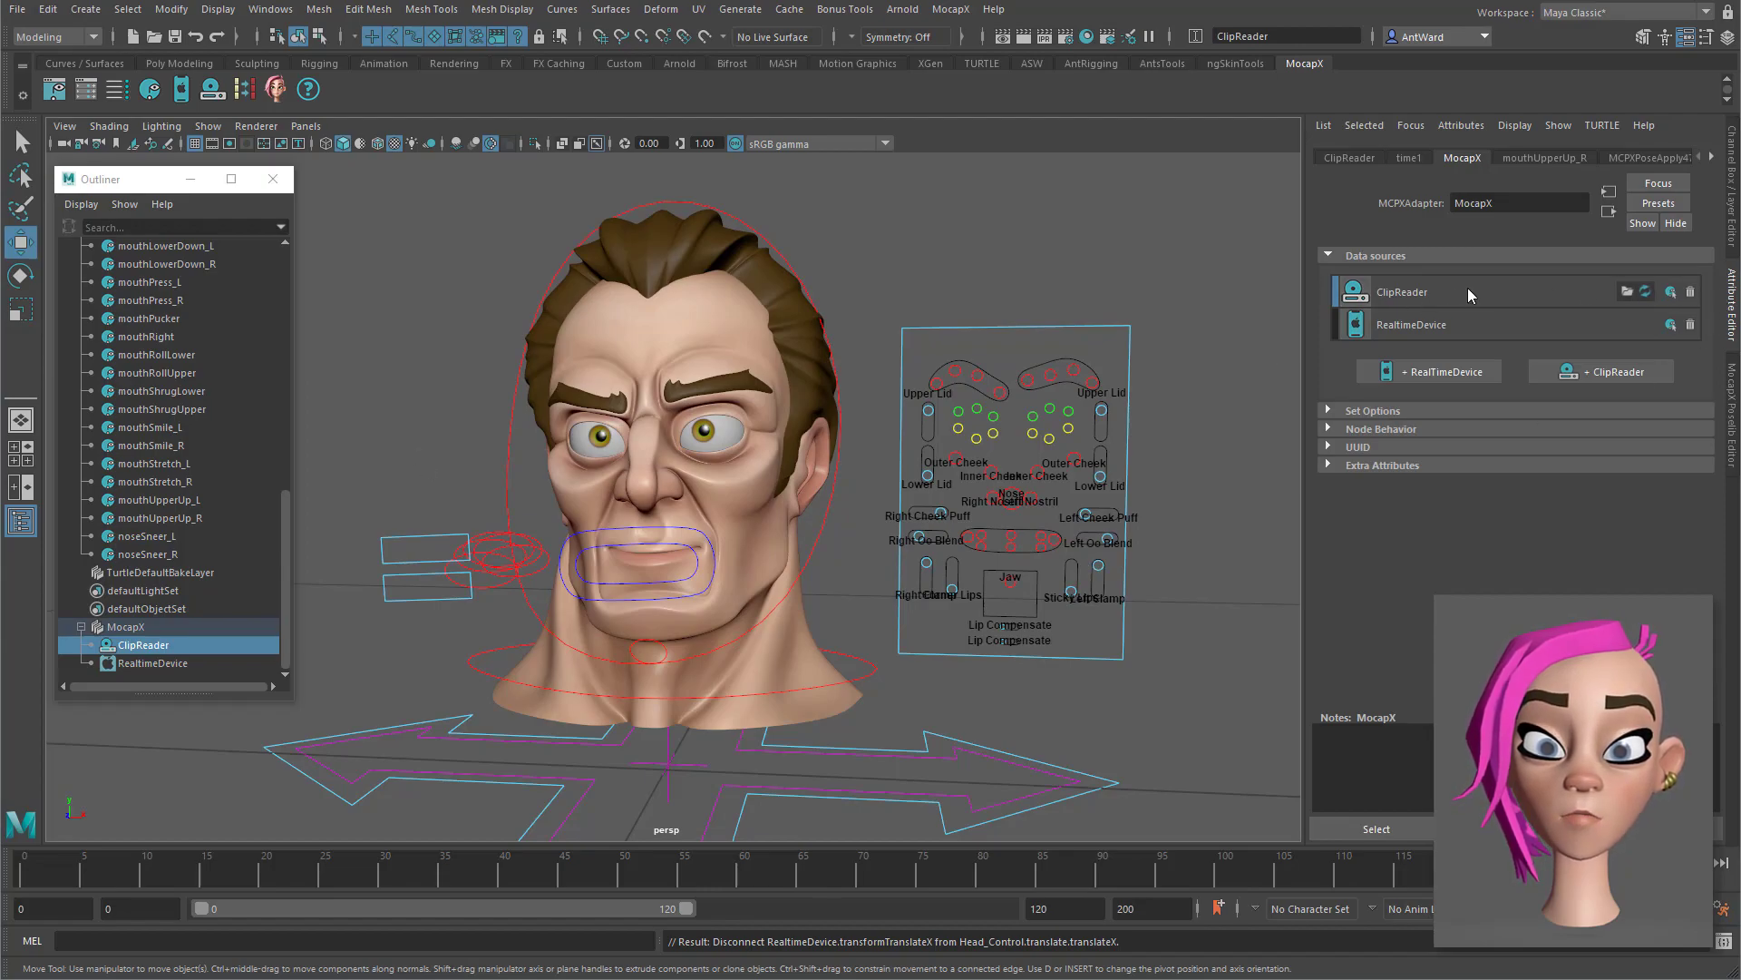
{"action": "left_click_drag", "start_coordinate": [25, 875], "coordinate": [1130, 895]}
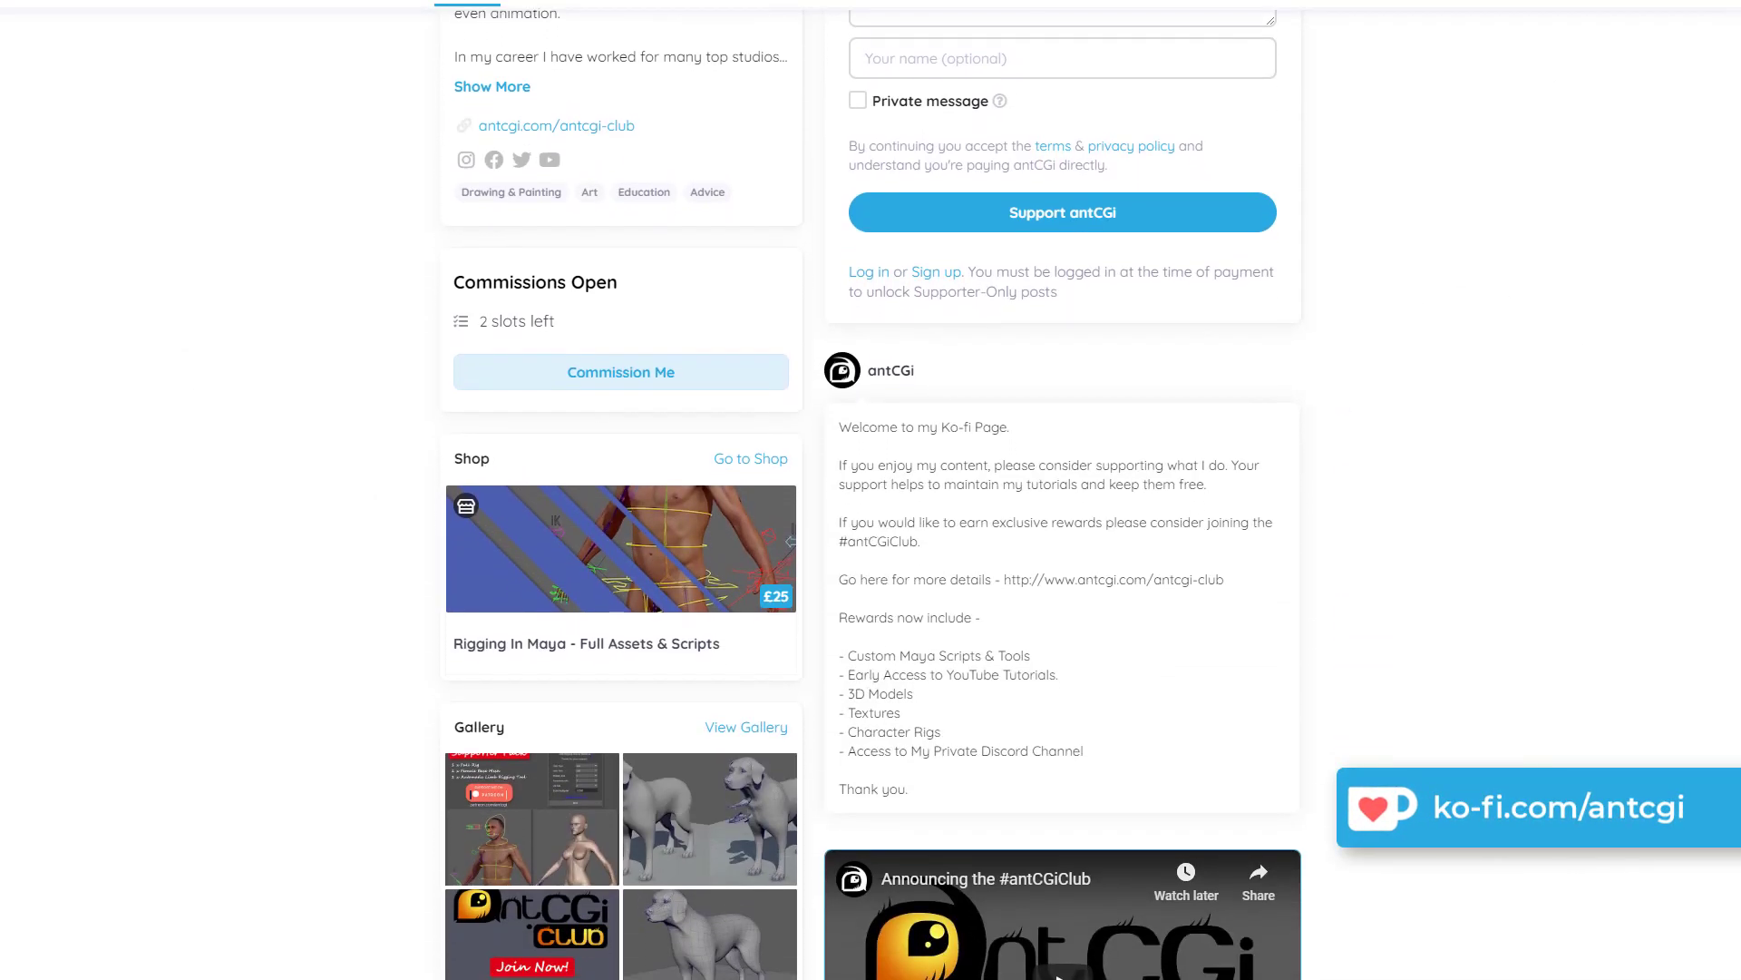
Step: Scroll down the Ko-fi page to the Feed showing the 'New Video!' post
{"action": "scroll", "coordinate": [1063, 489], "scroll_direction": "down", "scroll_amount": 5}
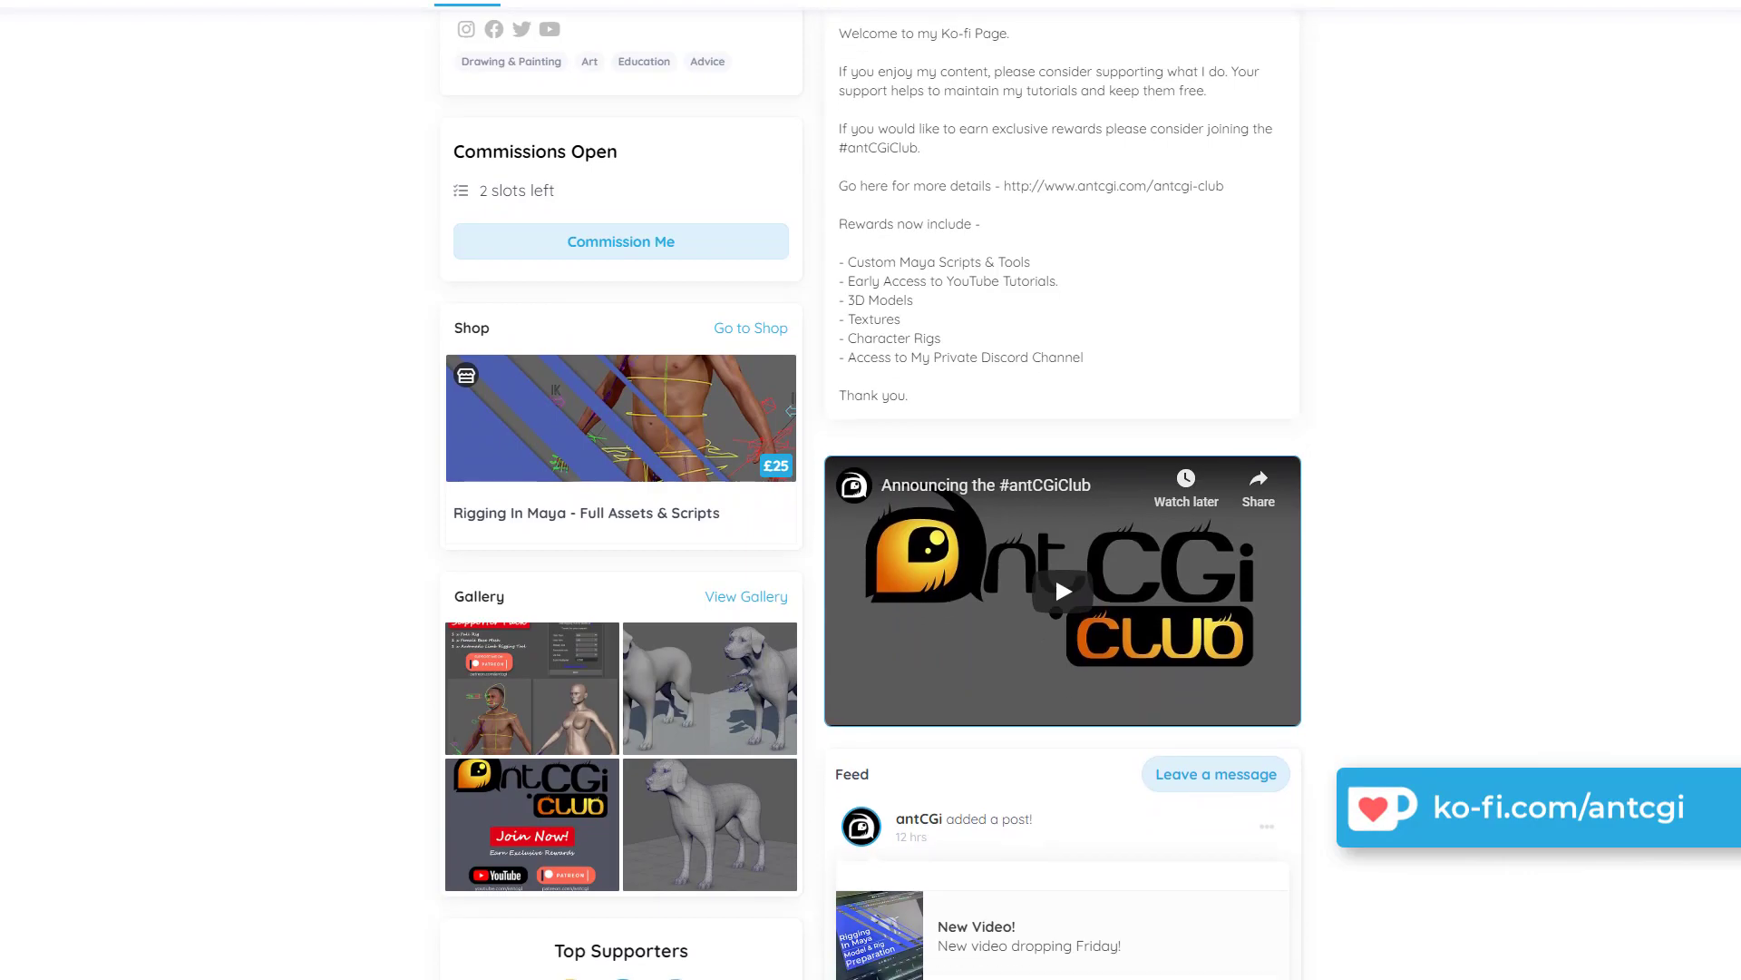
{"action": "scroll", "coordinate": [1063, 490], "scroll_direction": "down", "scroll_amount": 3}
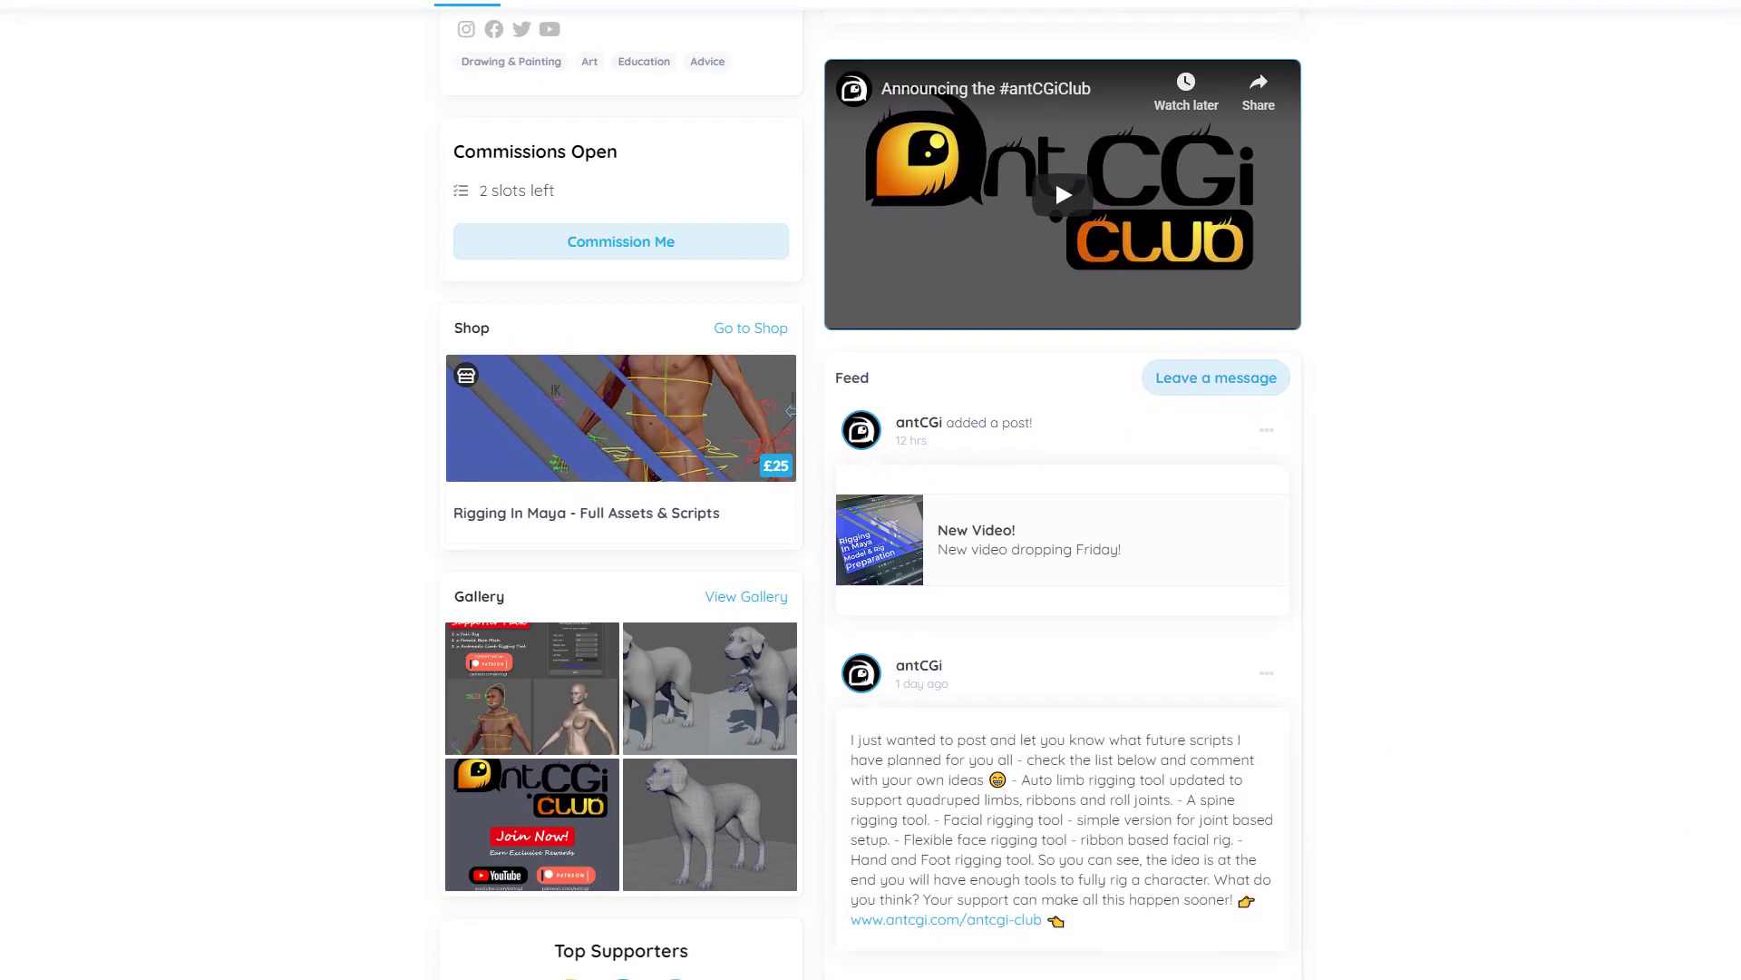